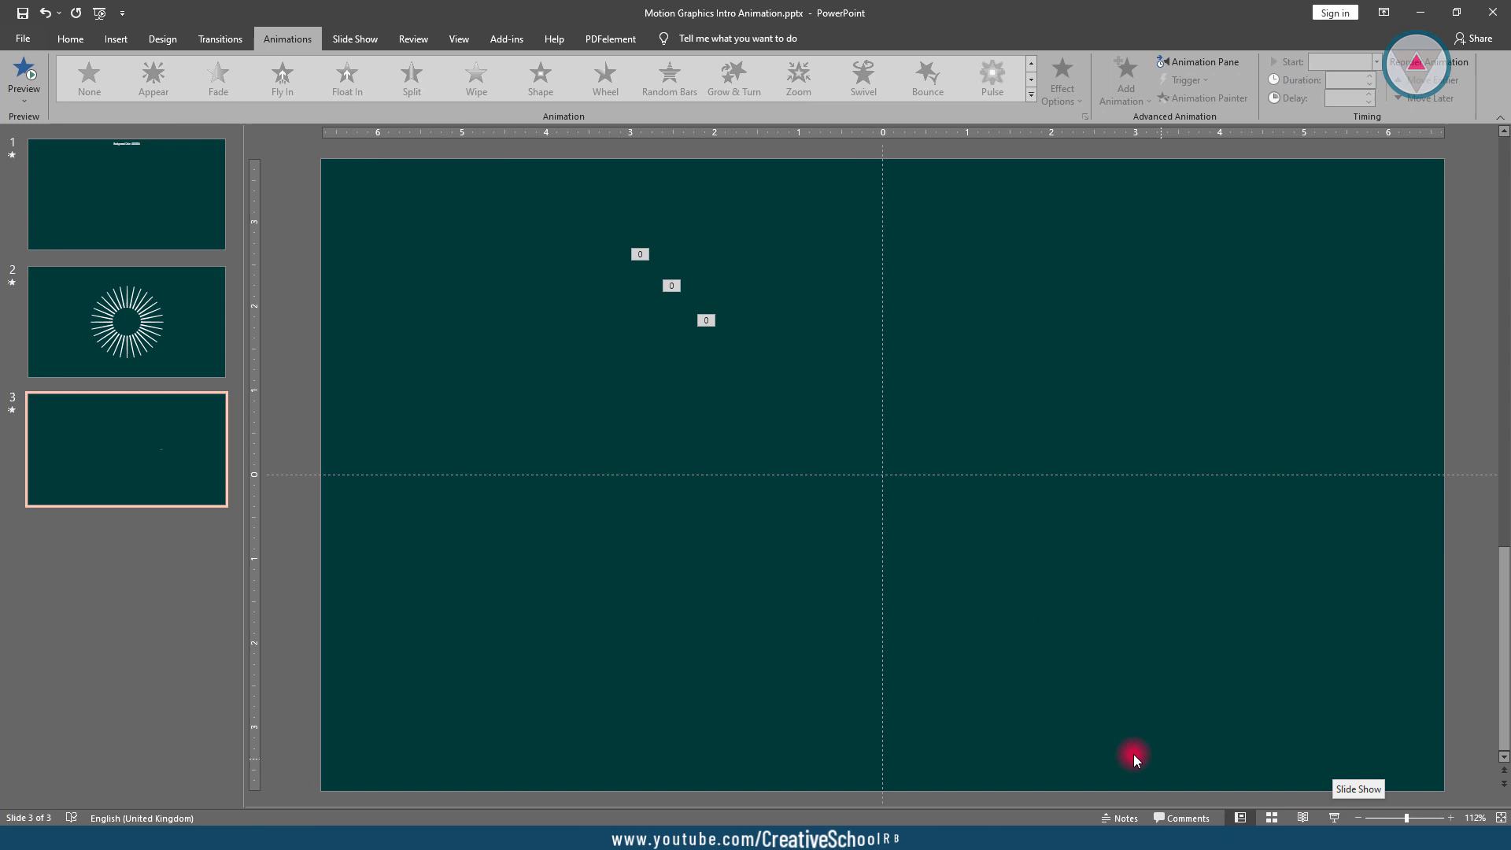
Add a fourth slide after slide 3 with the same recent dark teal solid background
right_click(152, 554)
click(195, 602)
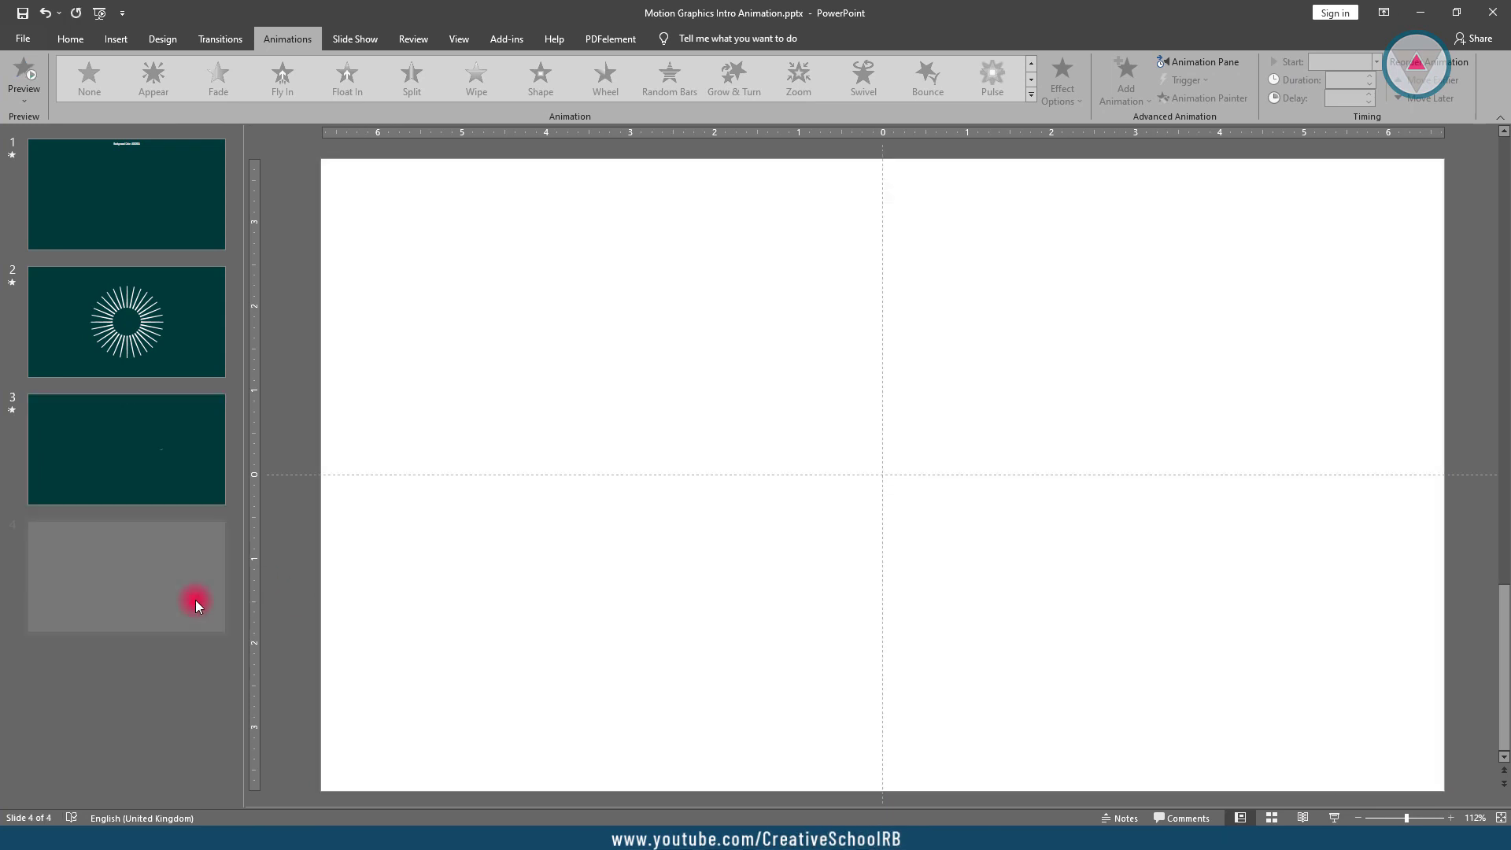
right_click(479, 344)
click(493, 473)
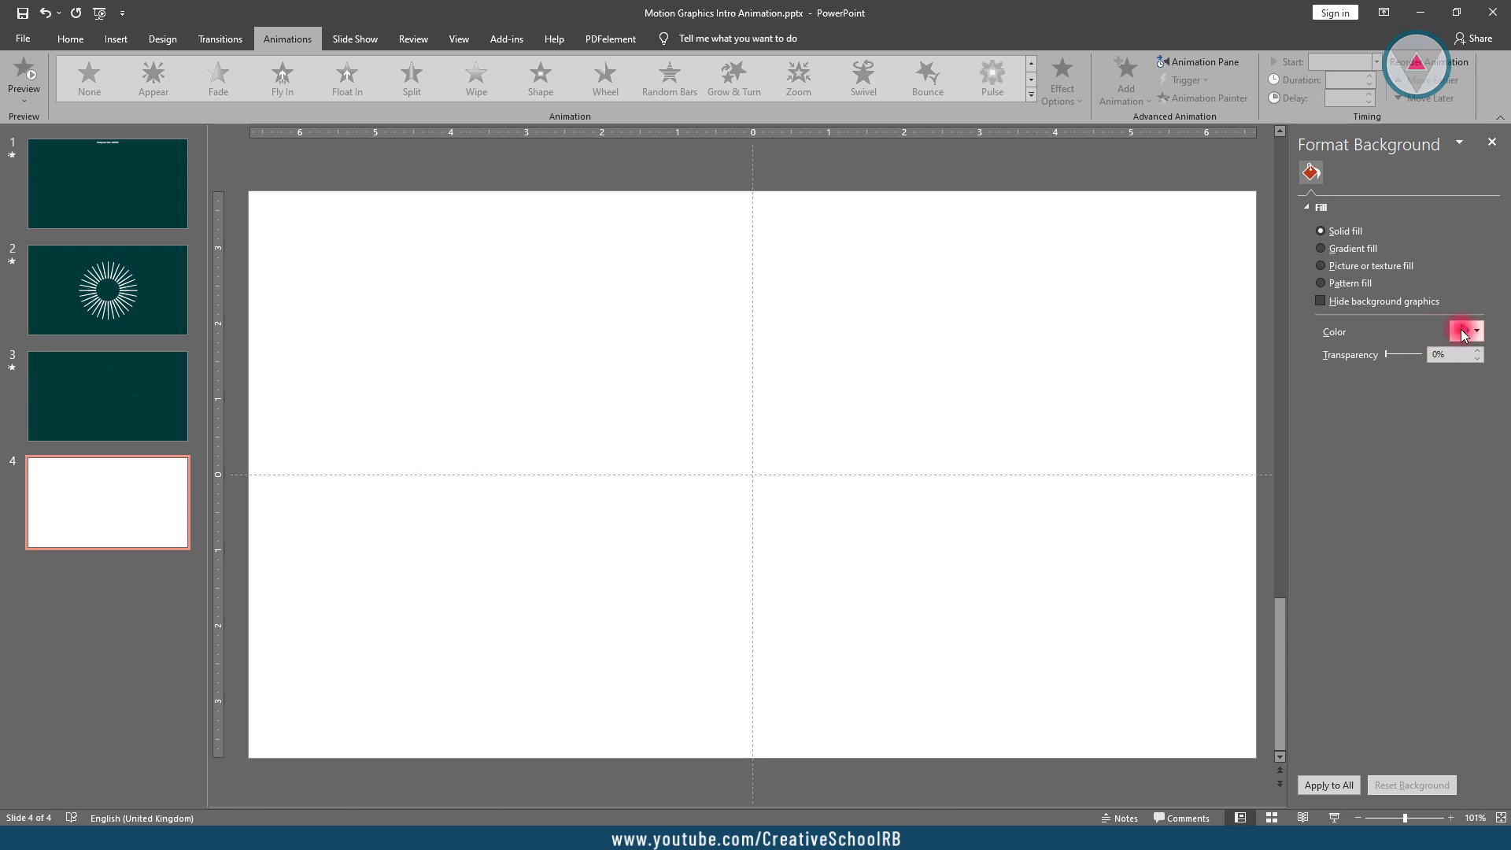
click(1464, 333)
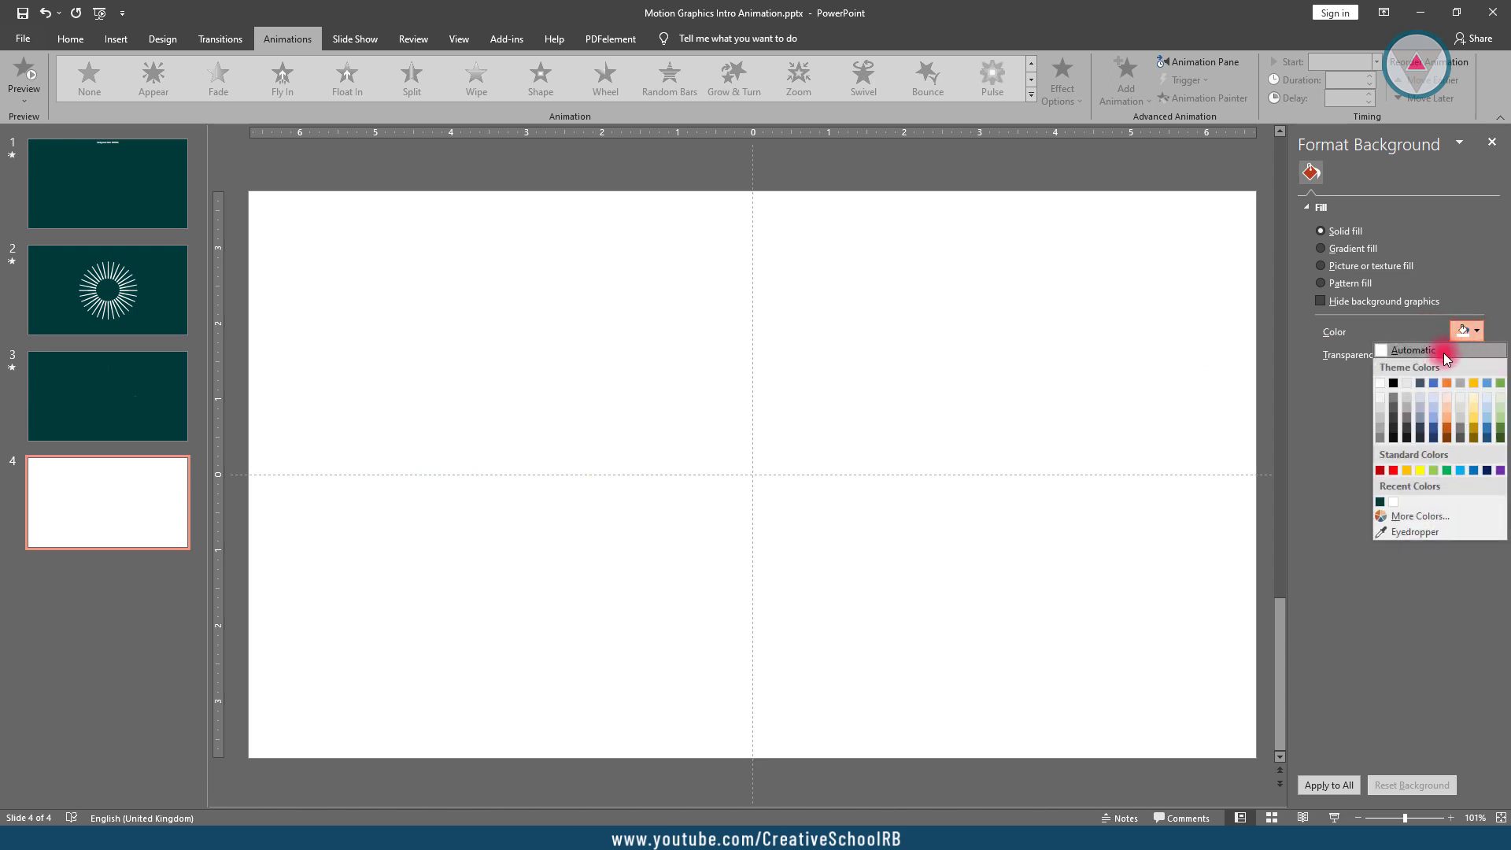
click(1381, 504)
click(1492, 143)
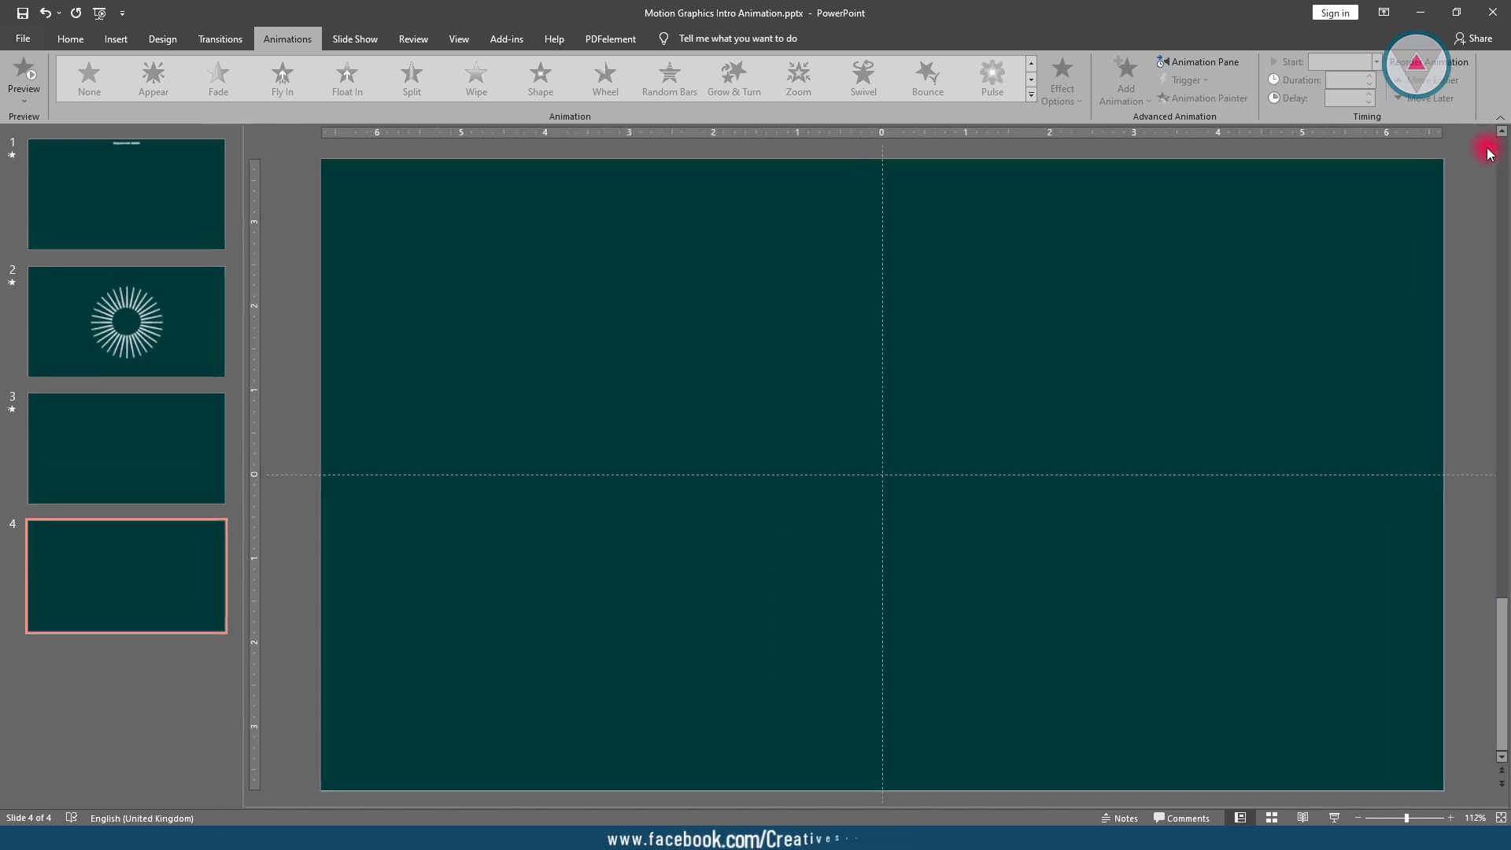
Insert a donut shape on slide 4 sized 0.6 inches high and wide
click(116, 38)
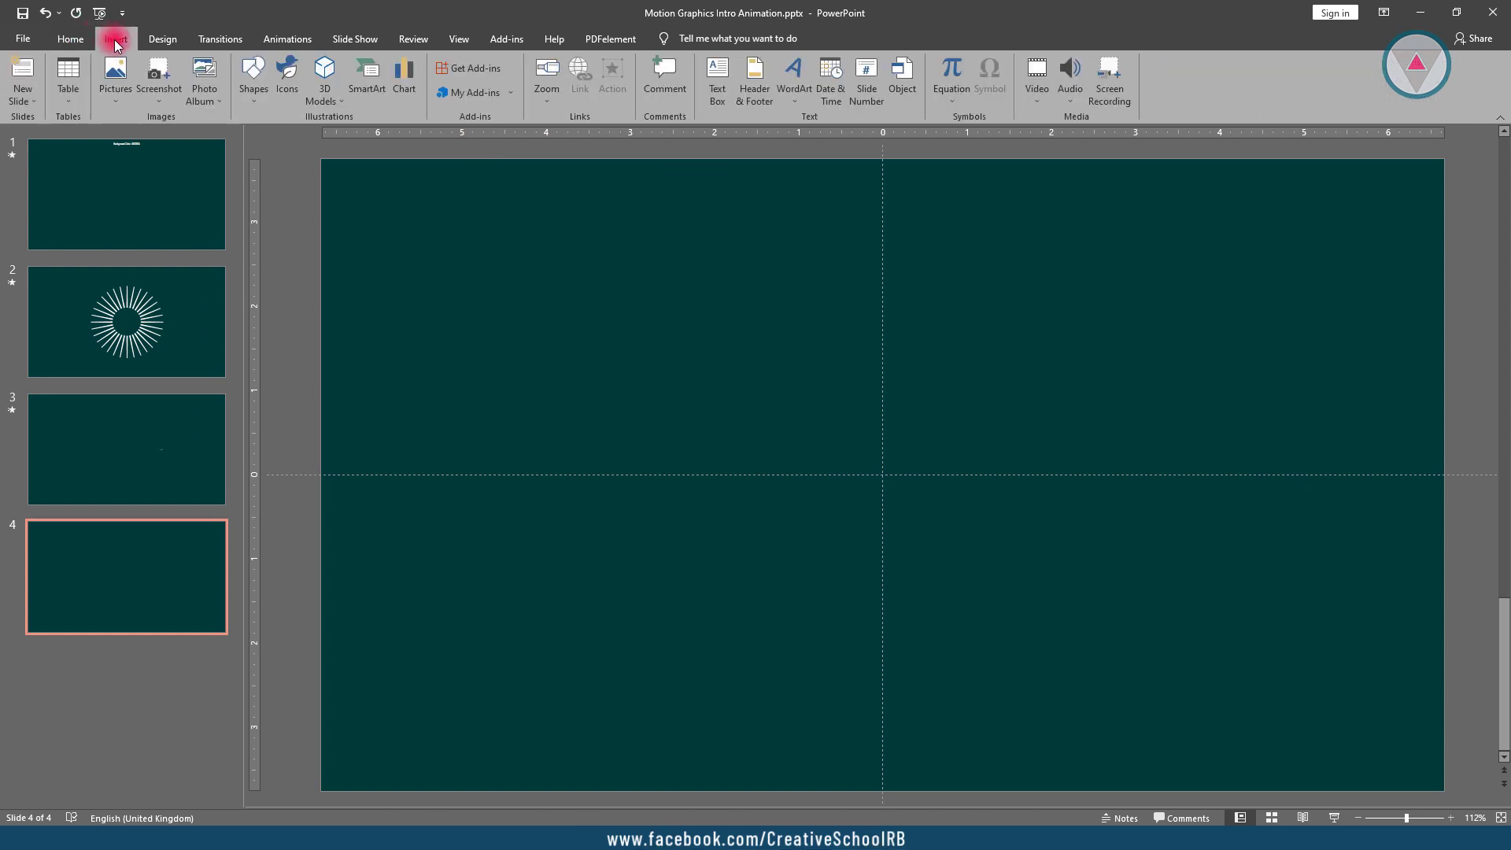
click(255, 105)
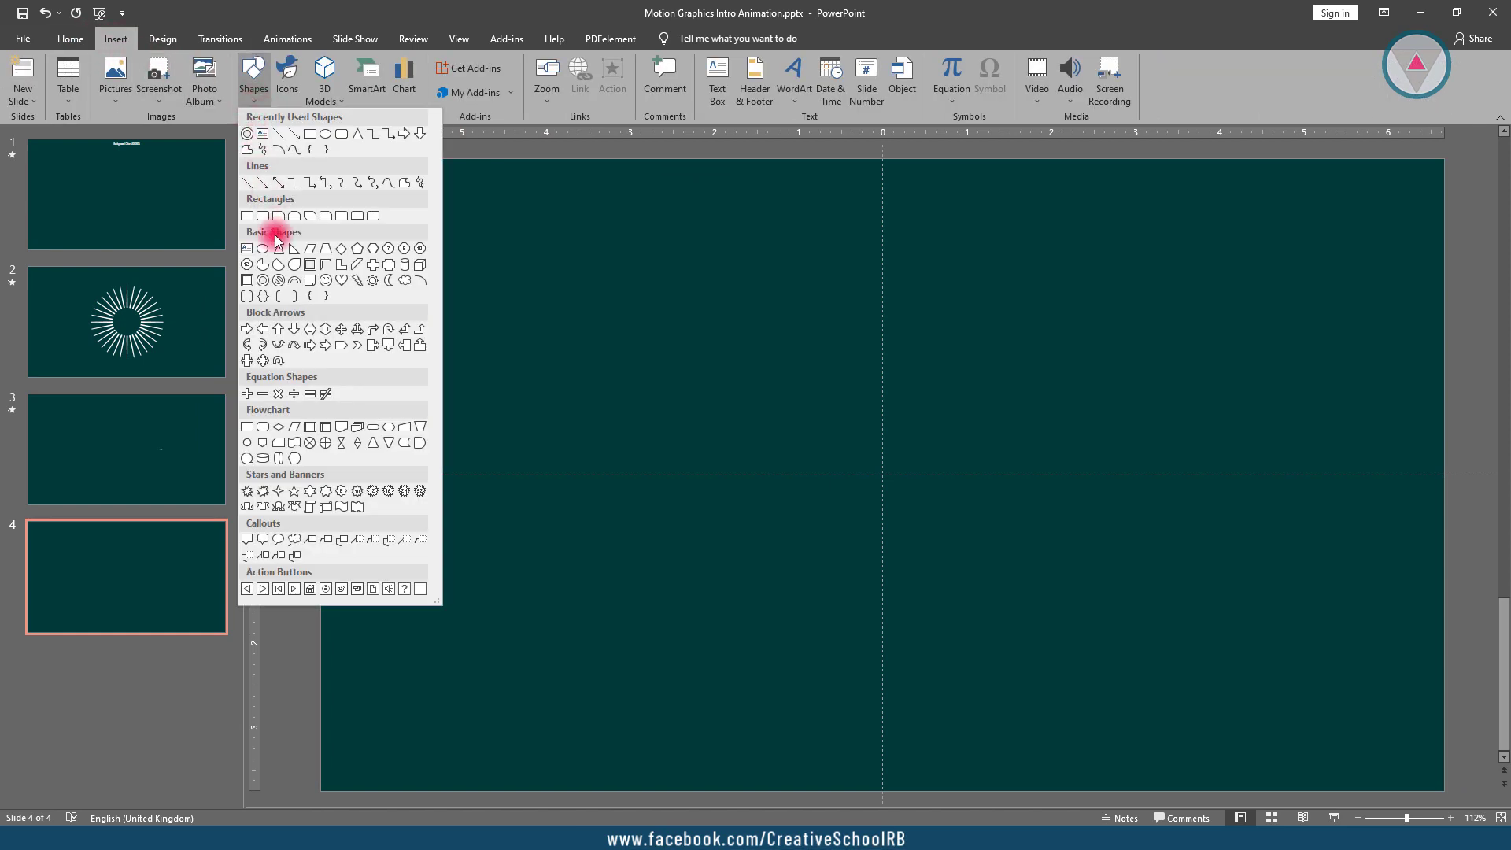
click(264, 279)
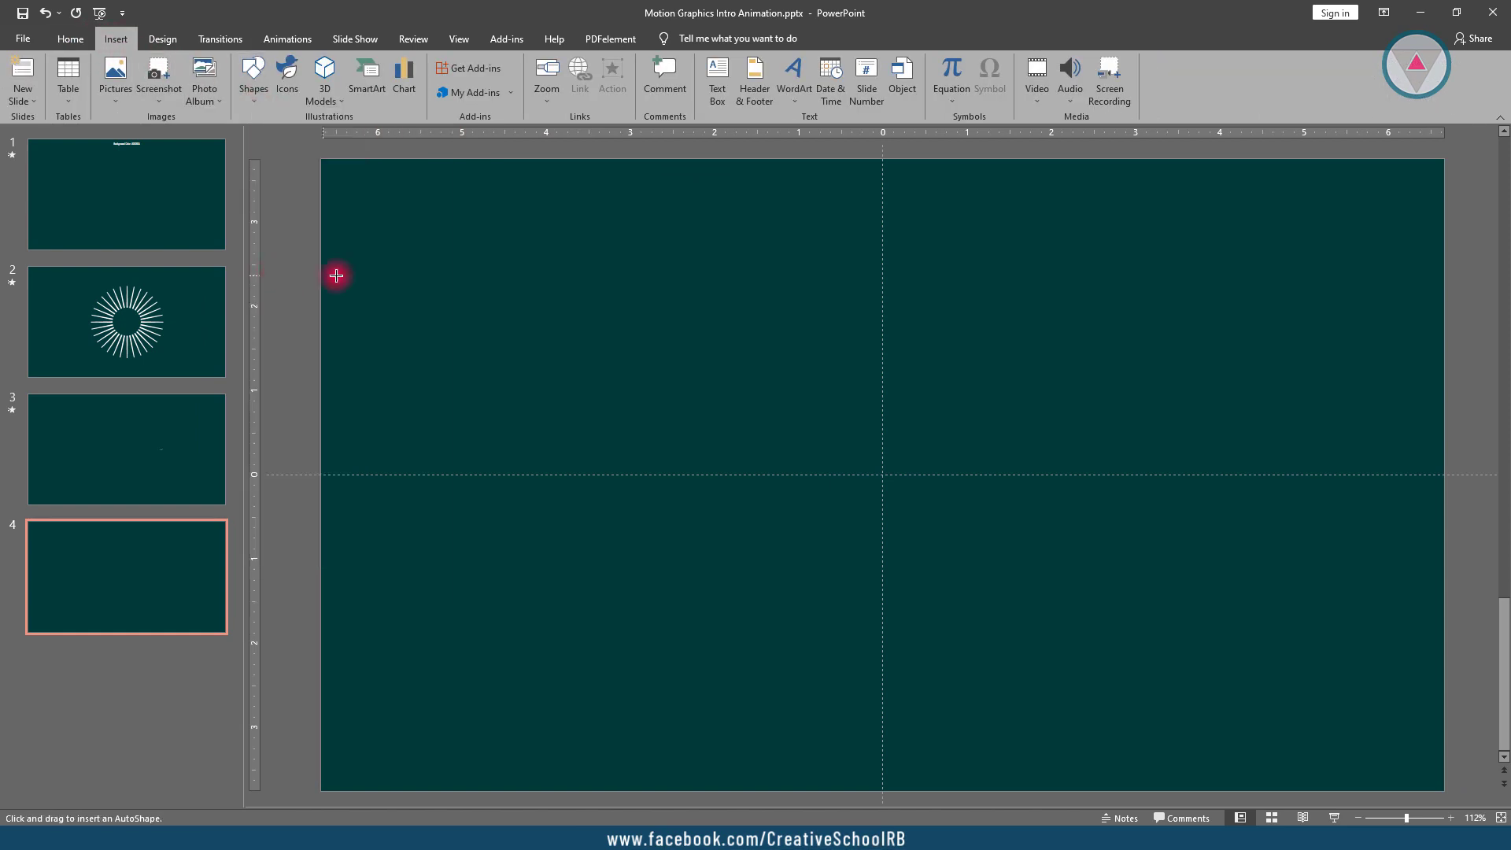
click(436, 255)
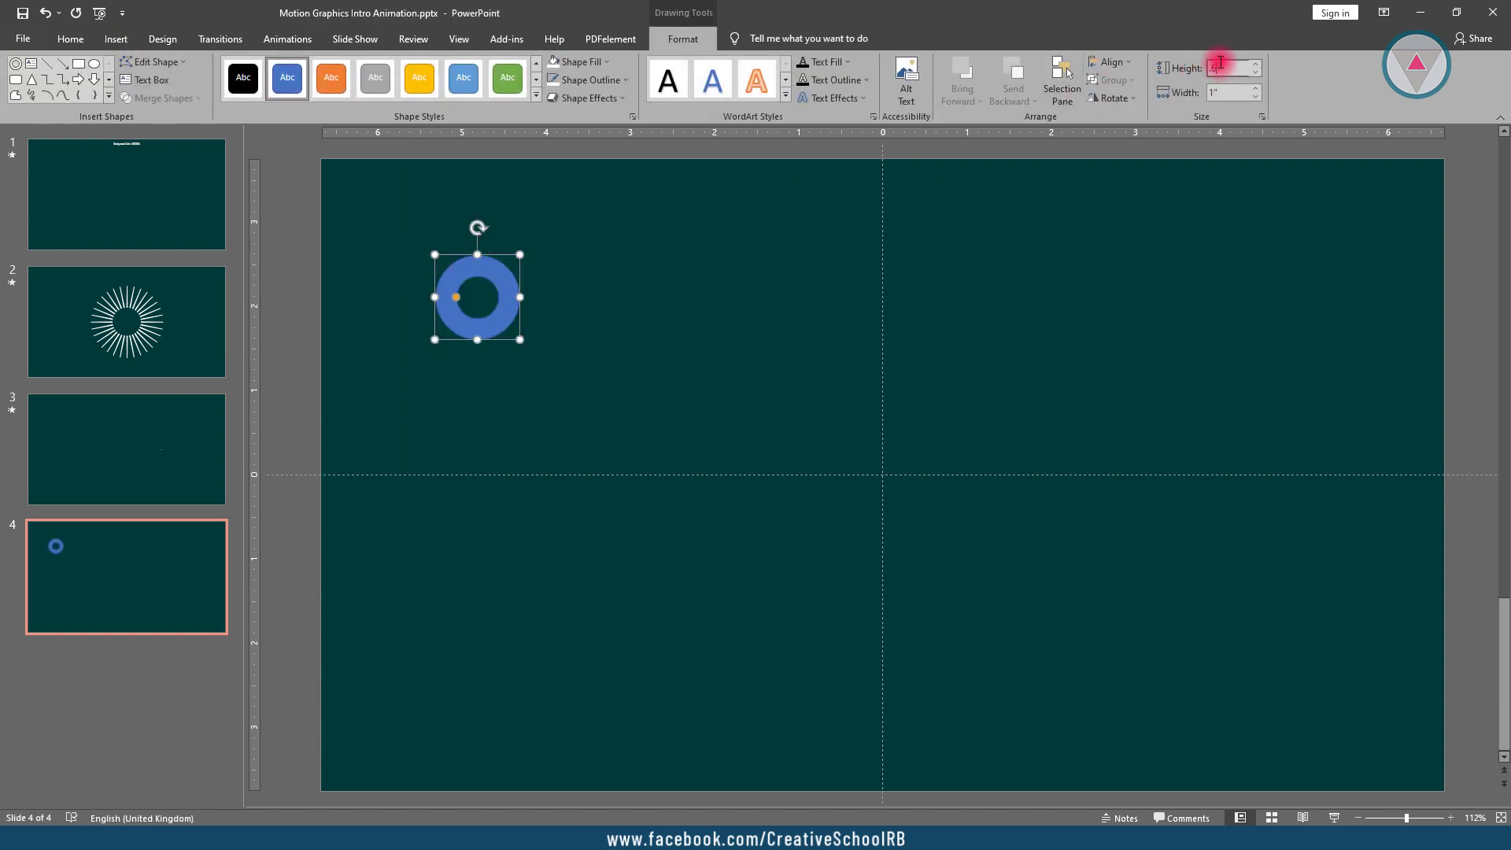
click(1229, 92)
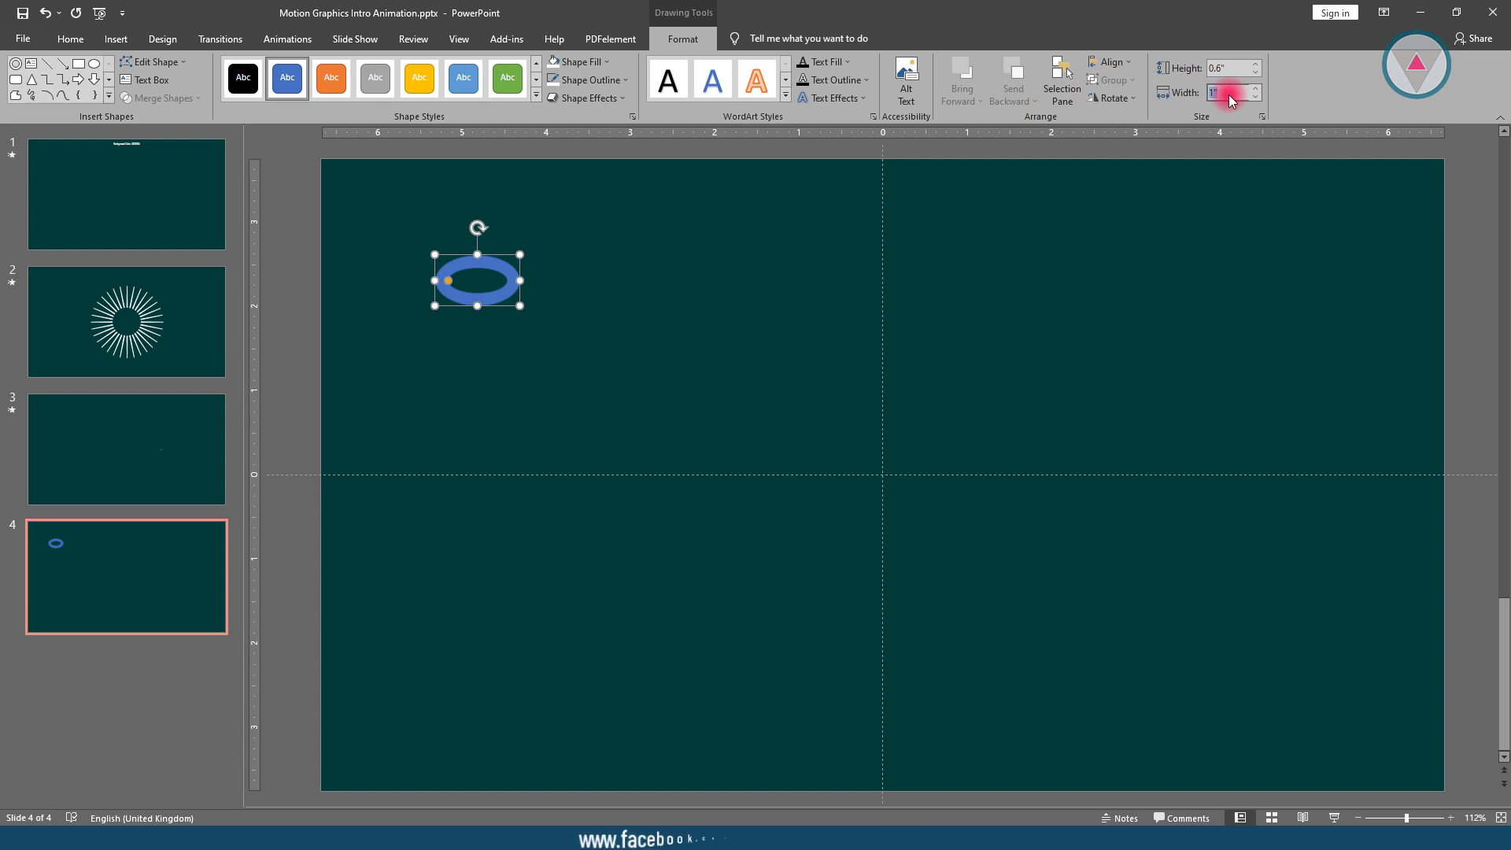
text(0.6)
key(Return)
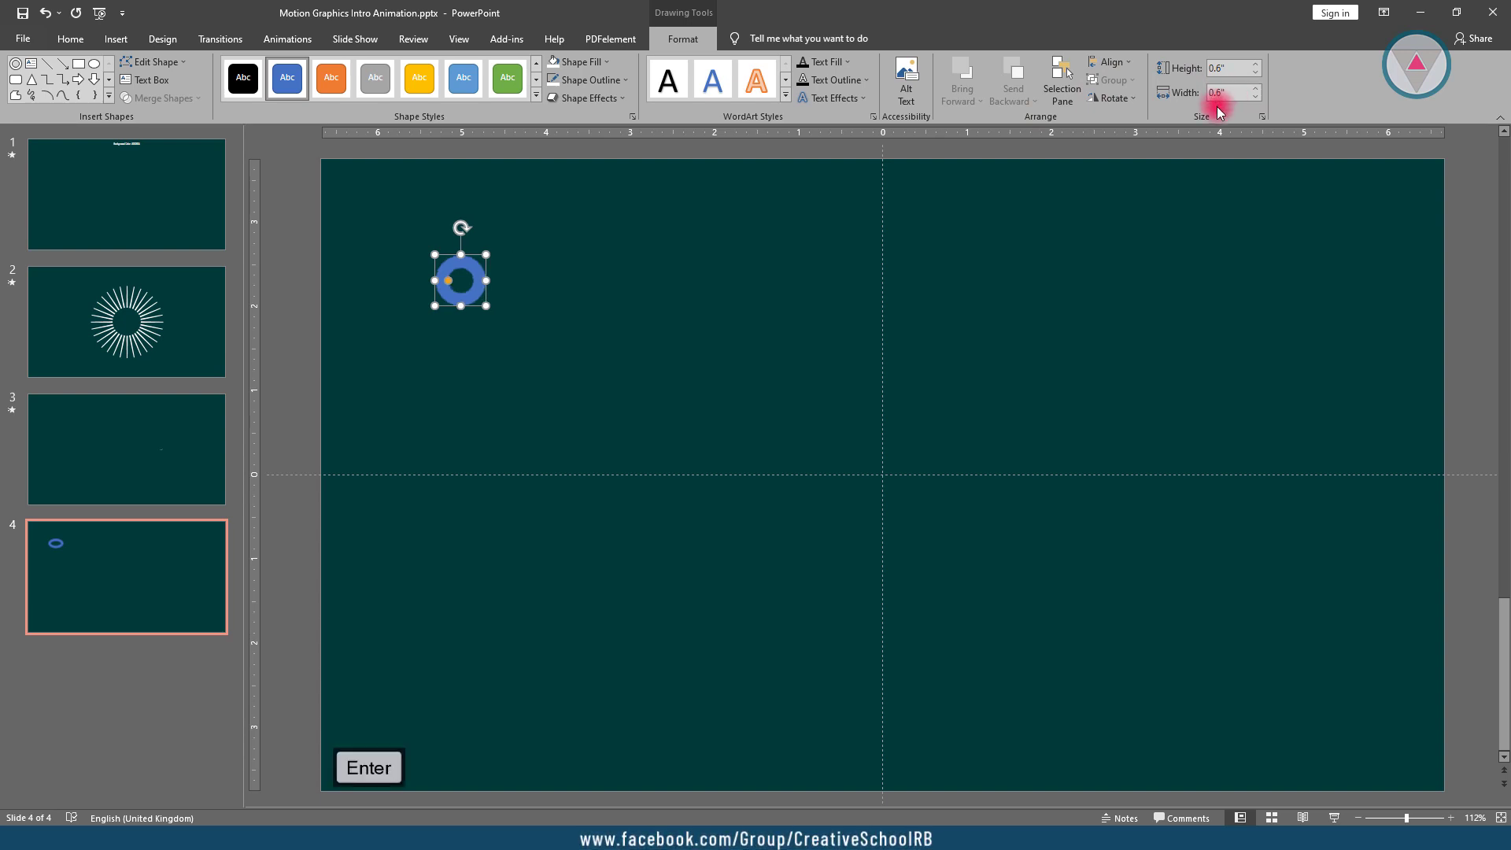
Fill the donut white, set its outline colour, and move it toward the top-left
click(579, 63)
click(555, 93)
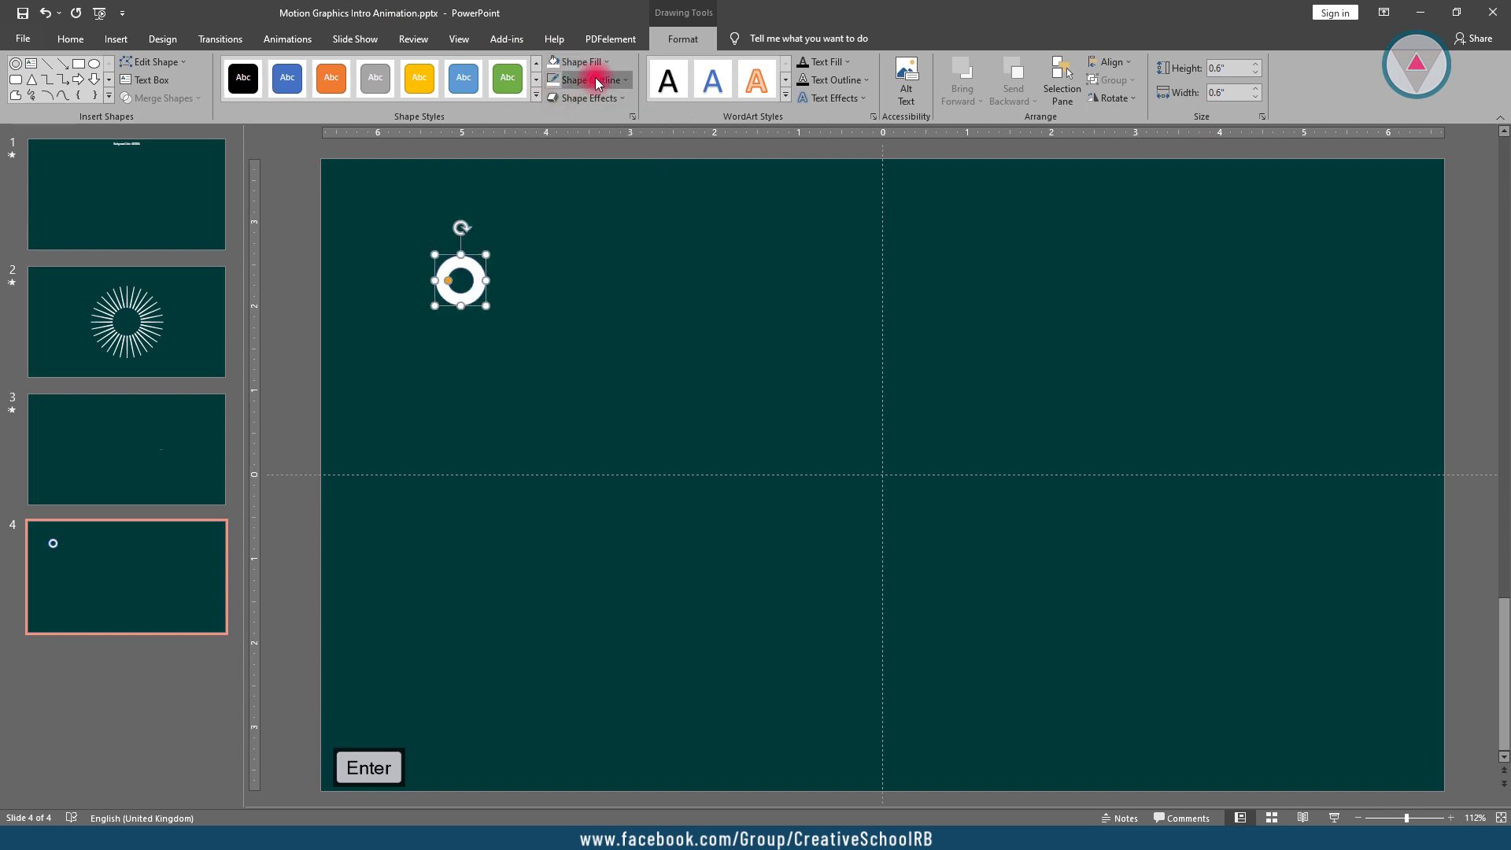
click(597, 80)
click(553, 113)
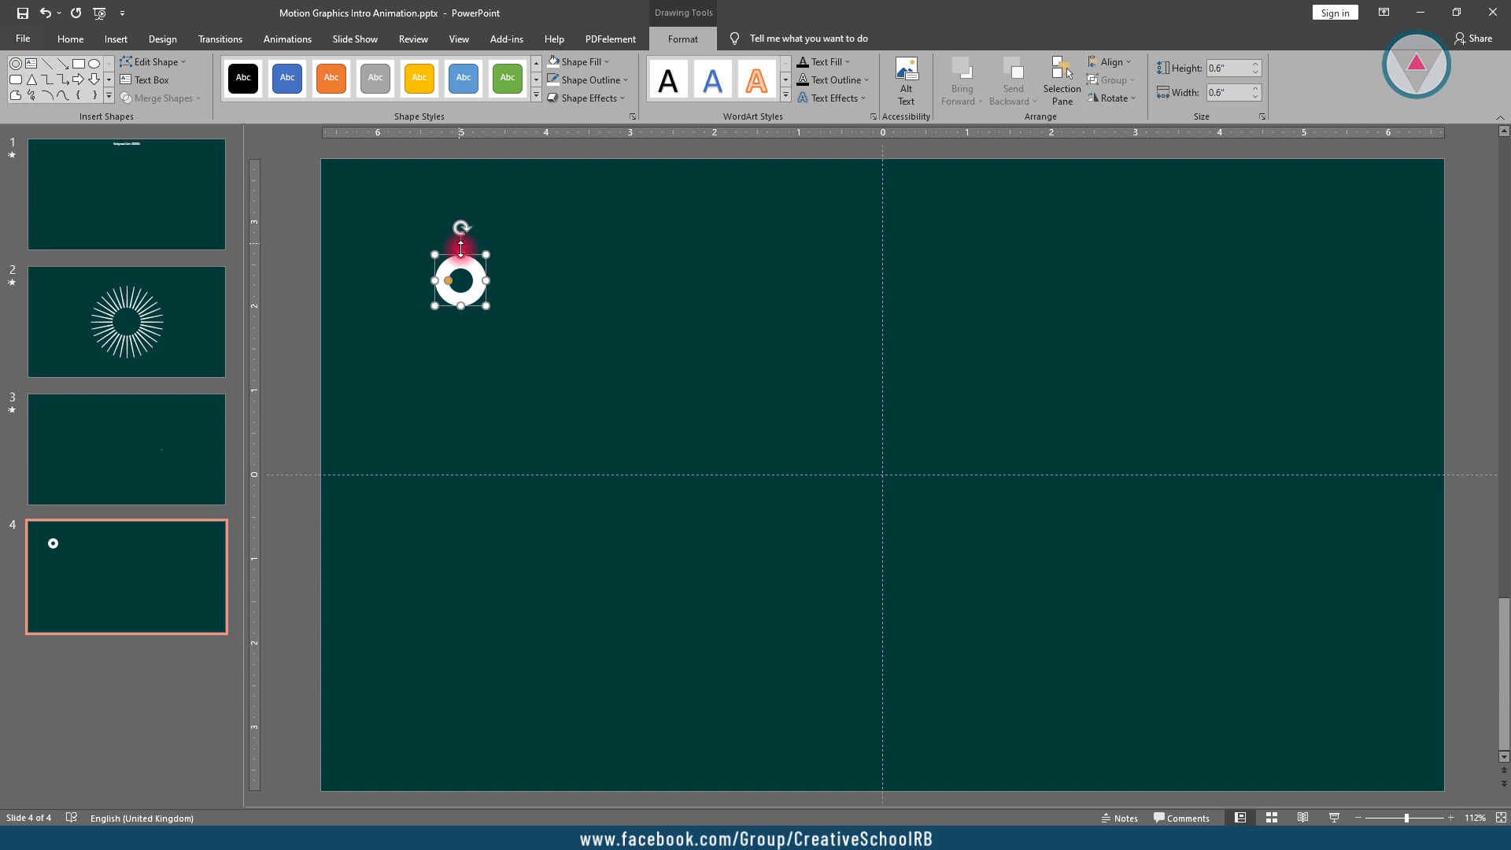
drag(464, 267, 411, 211)
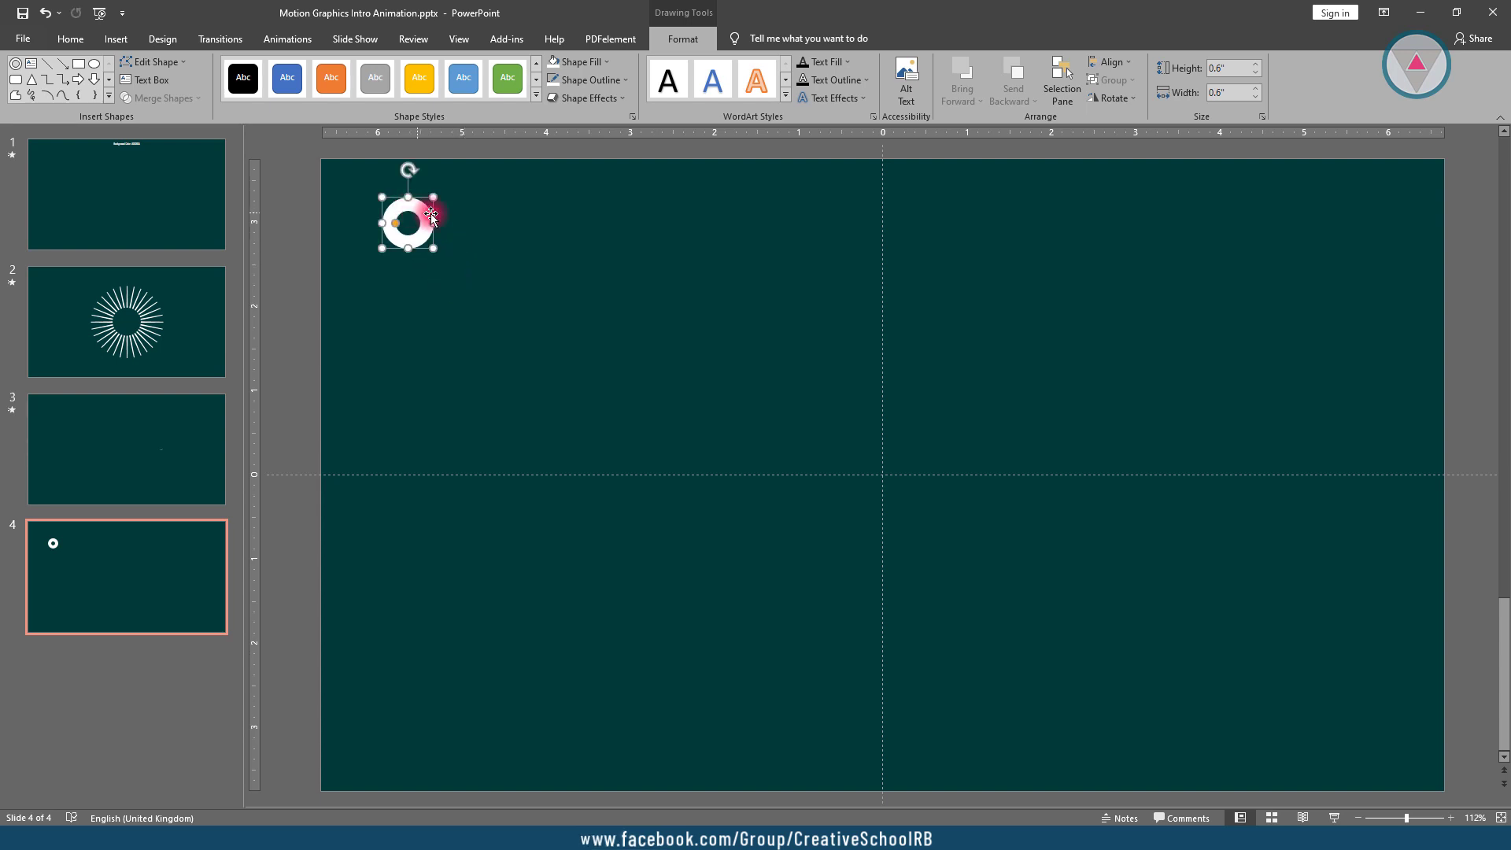
Apply a Basic Zoom entrance to the ring, then add a Shape exit effect
click(284, 39)
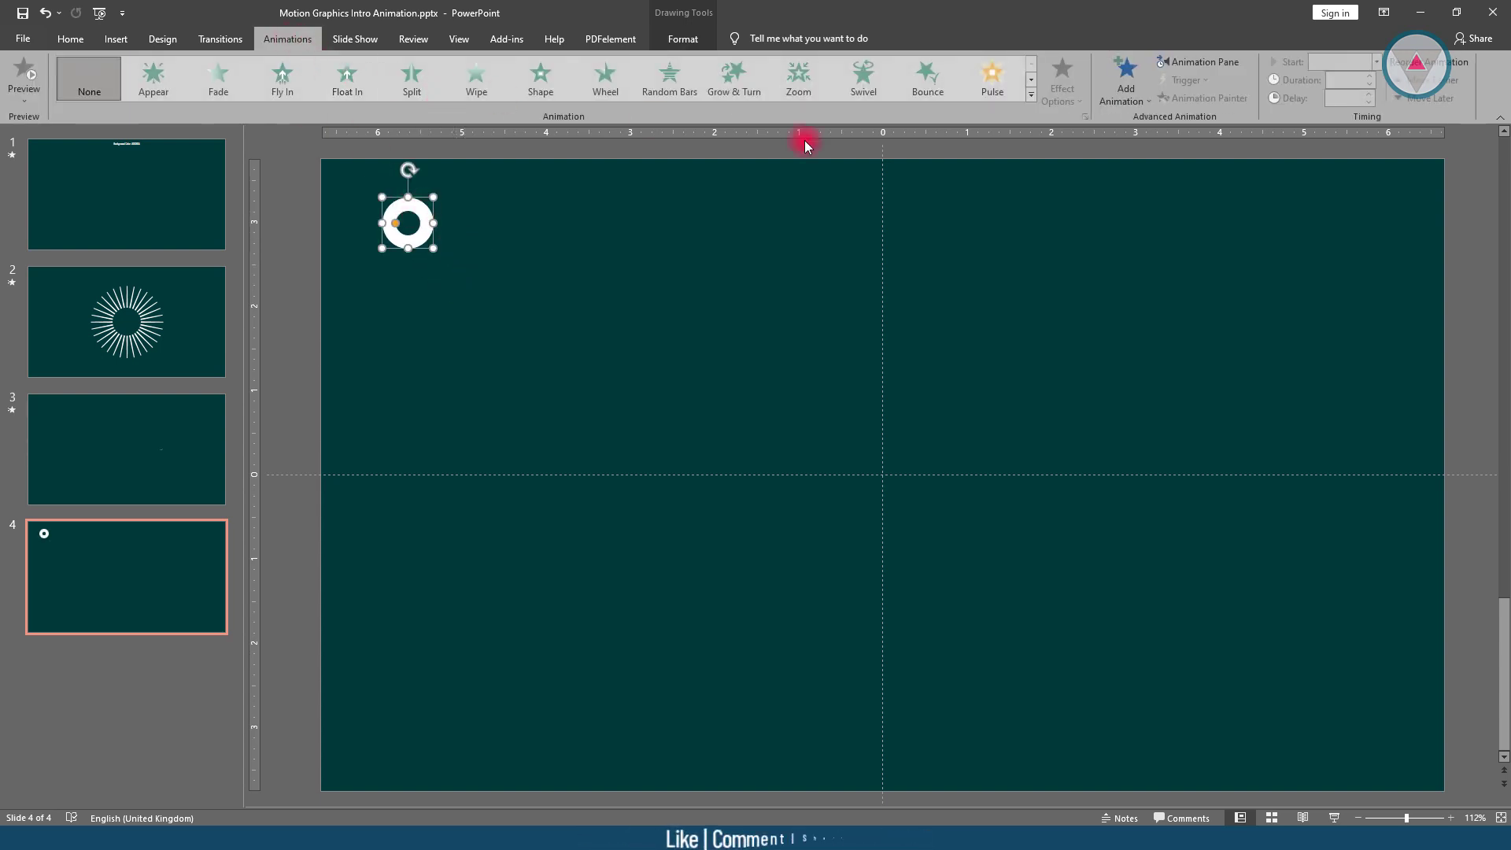
click(1031, 96)
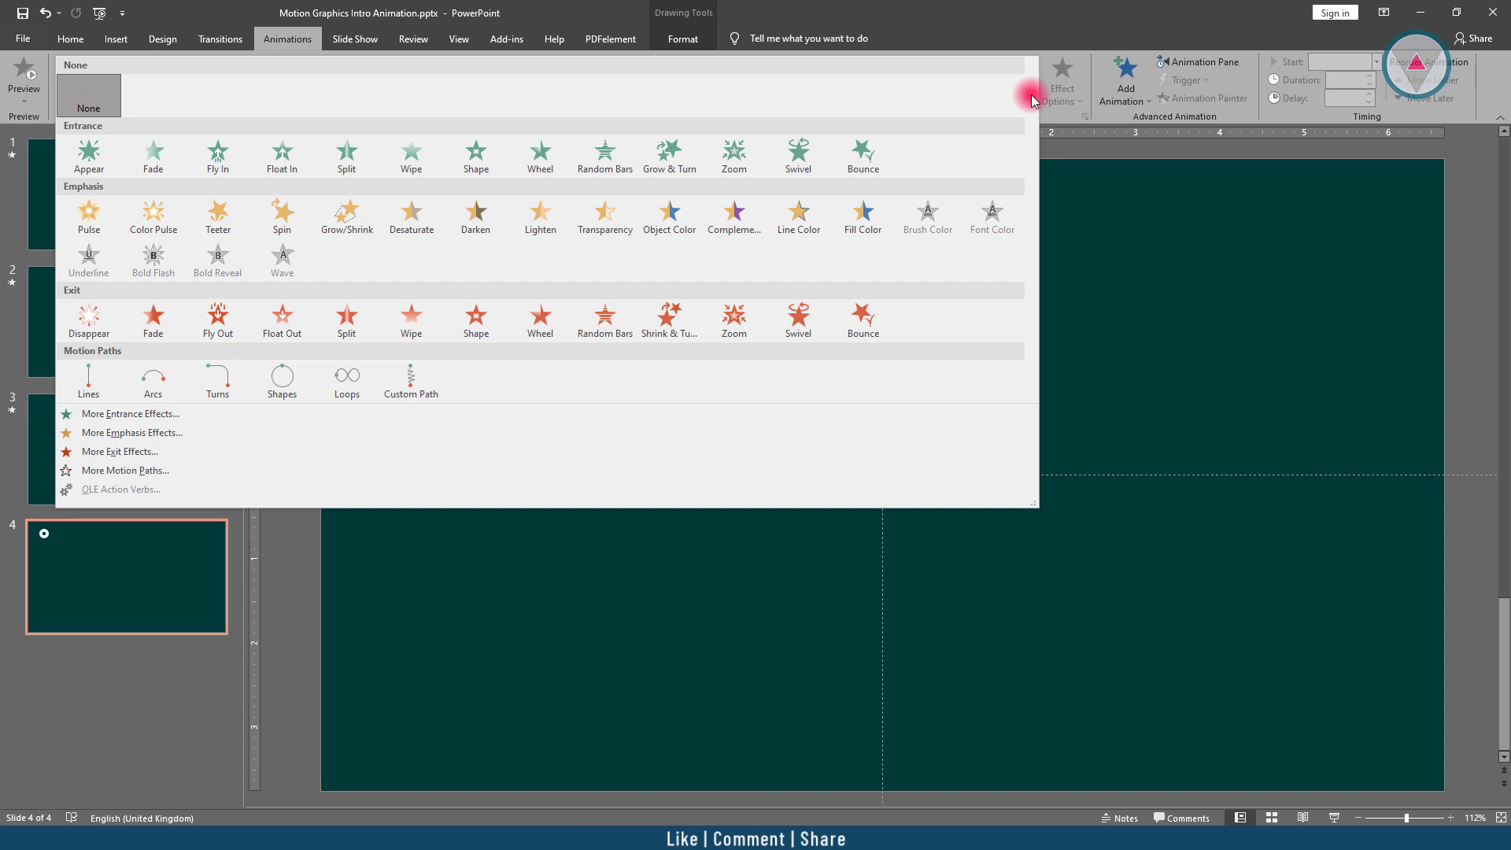
click(155, 417)
click(694, 484)
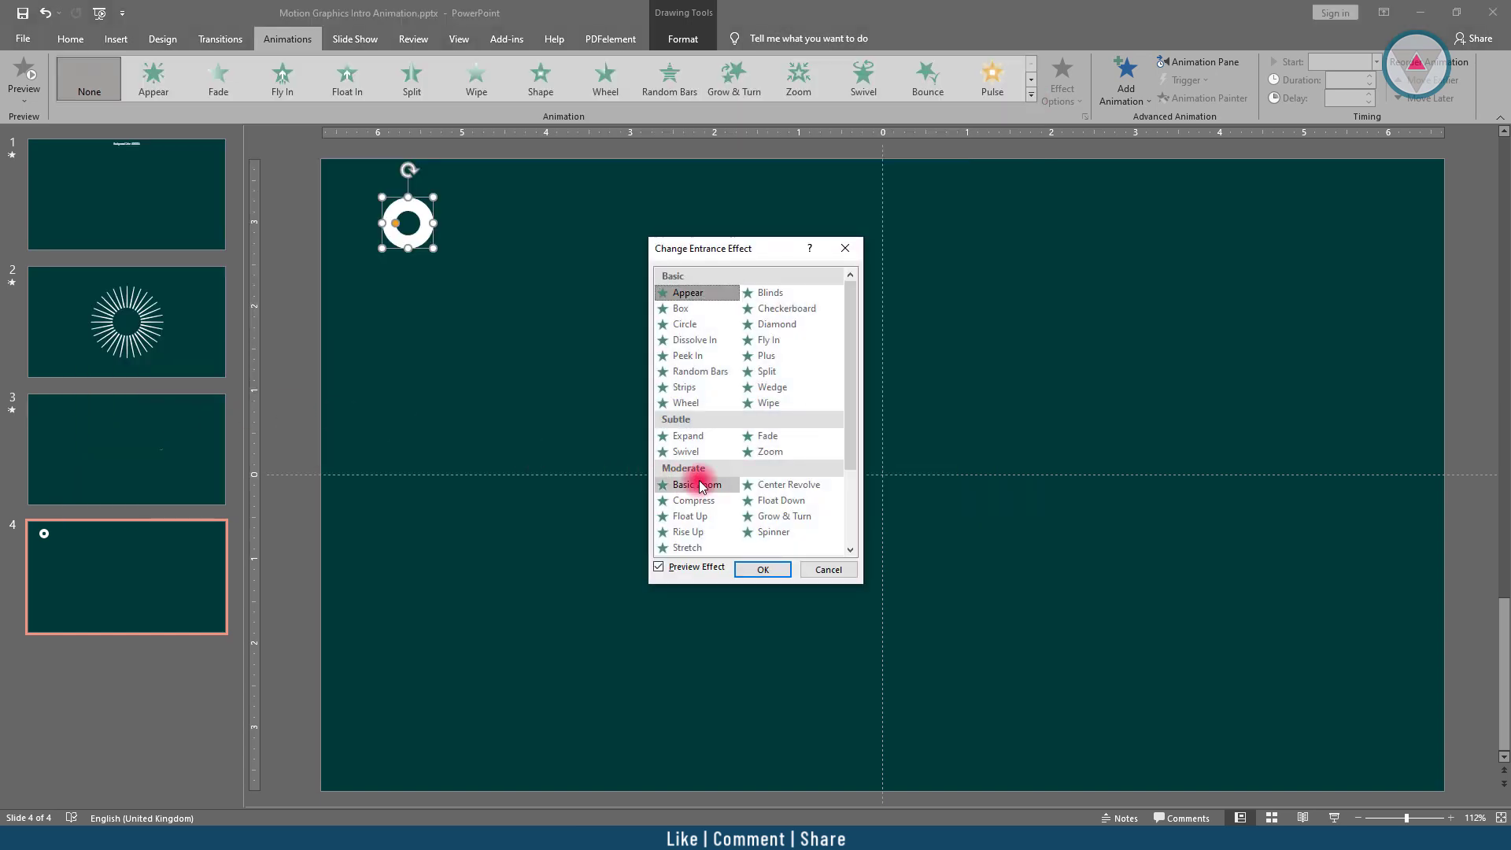
click(773, 569)
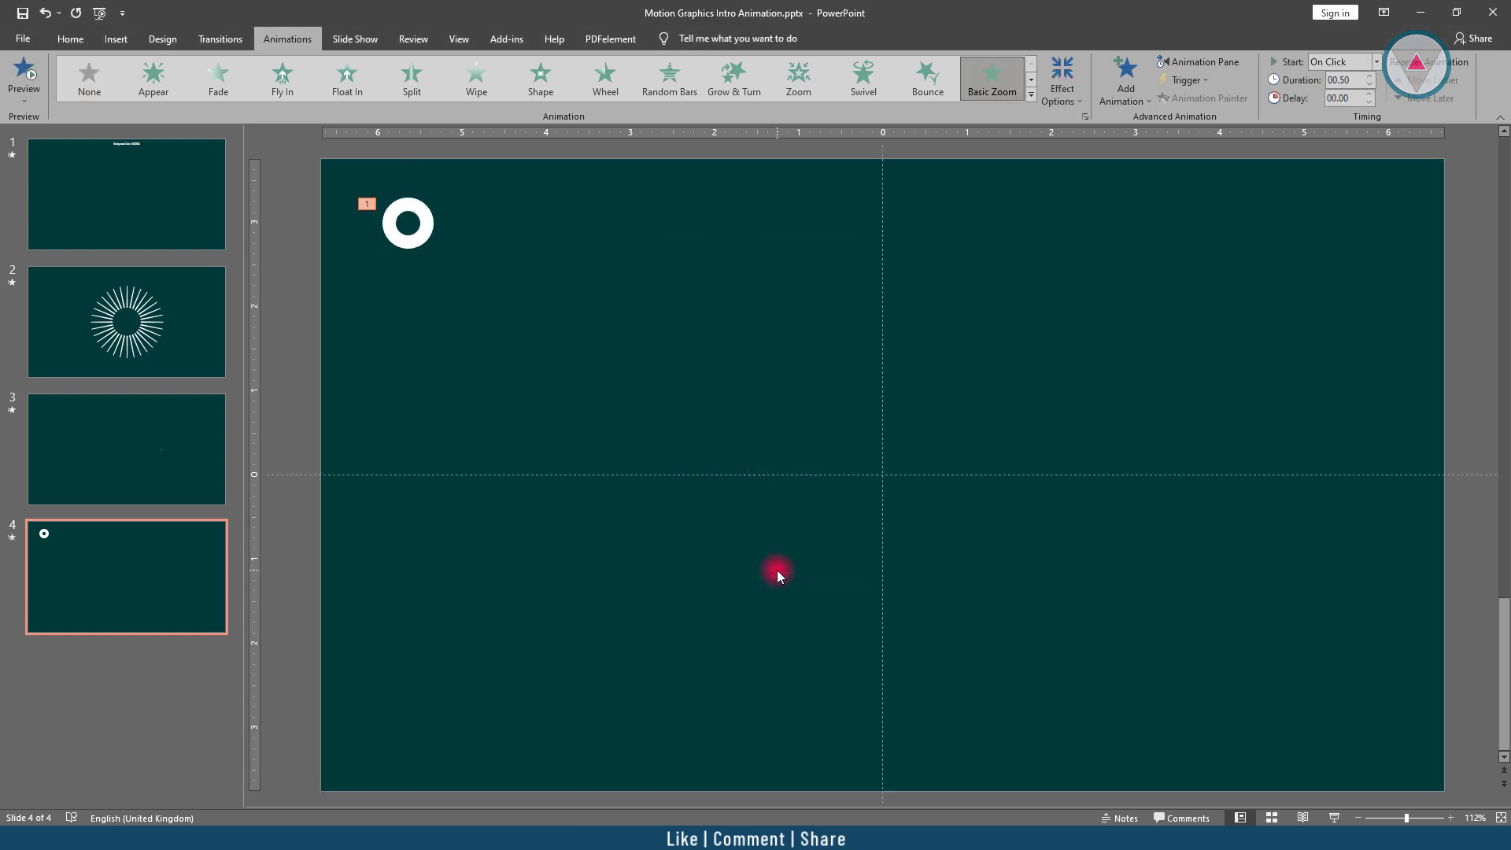
click(1125, 81)
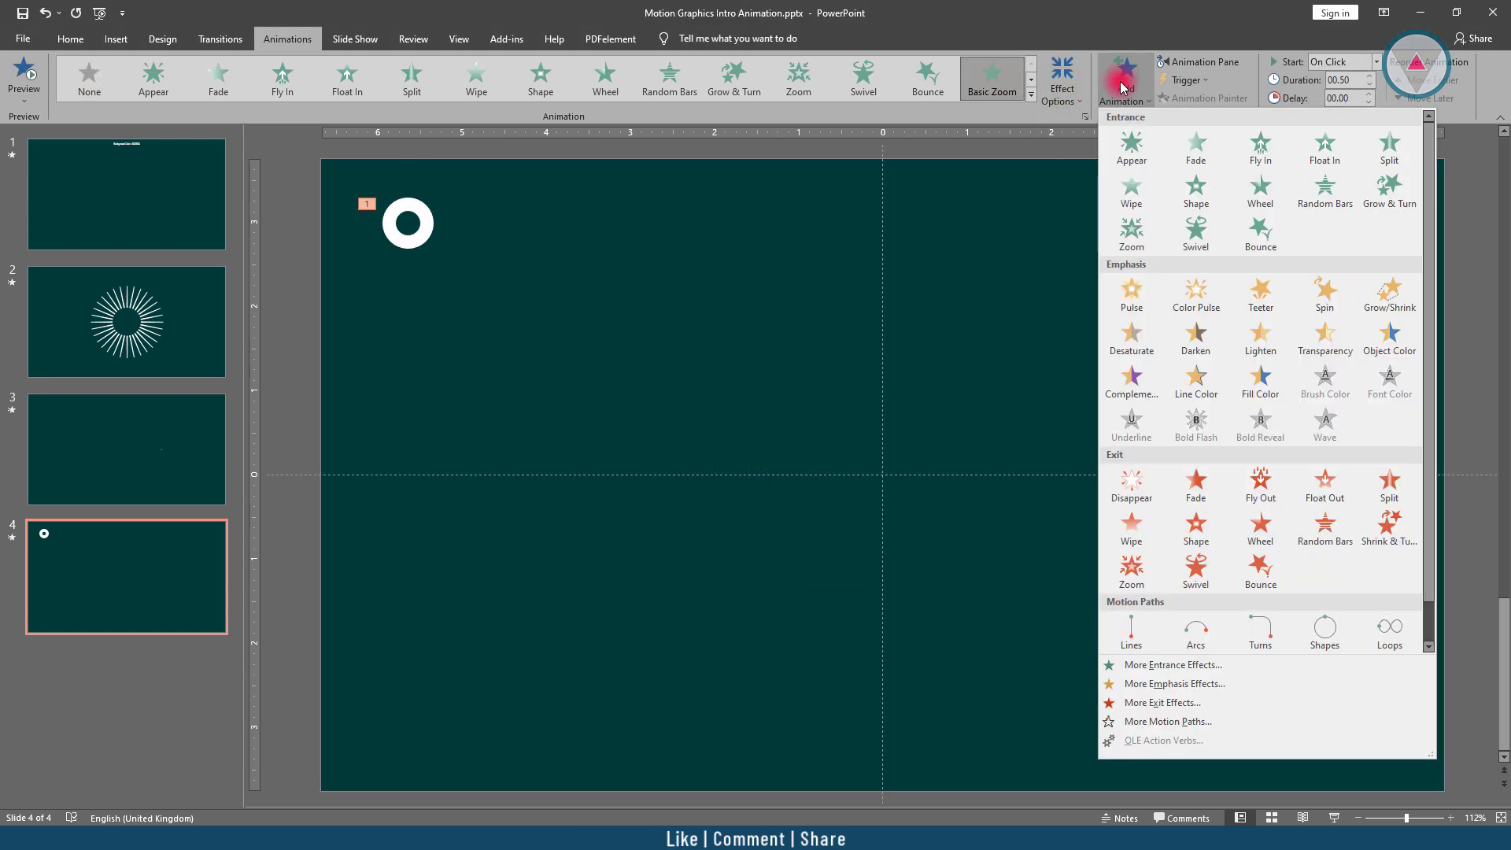
click(1192, 527)
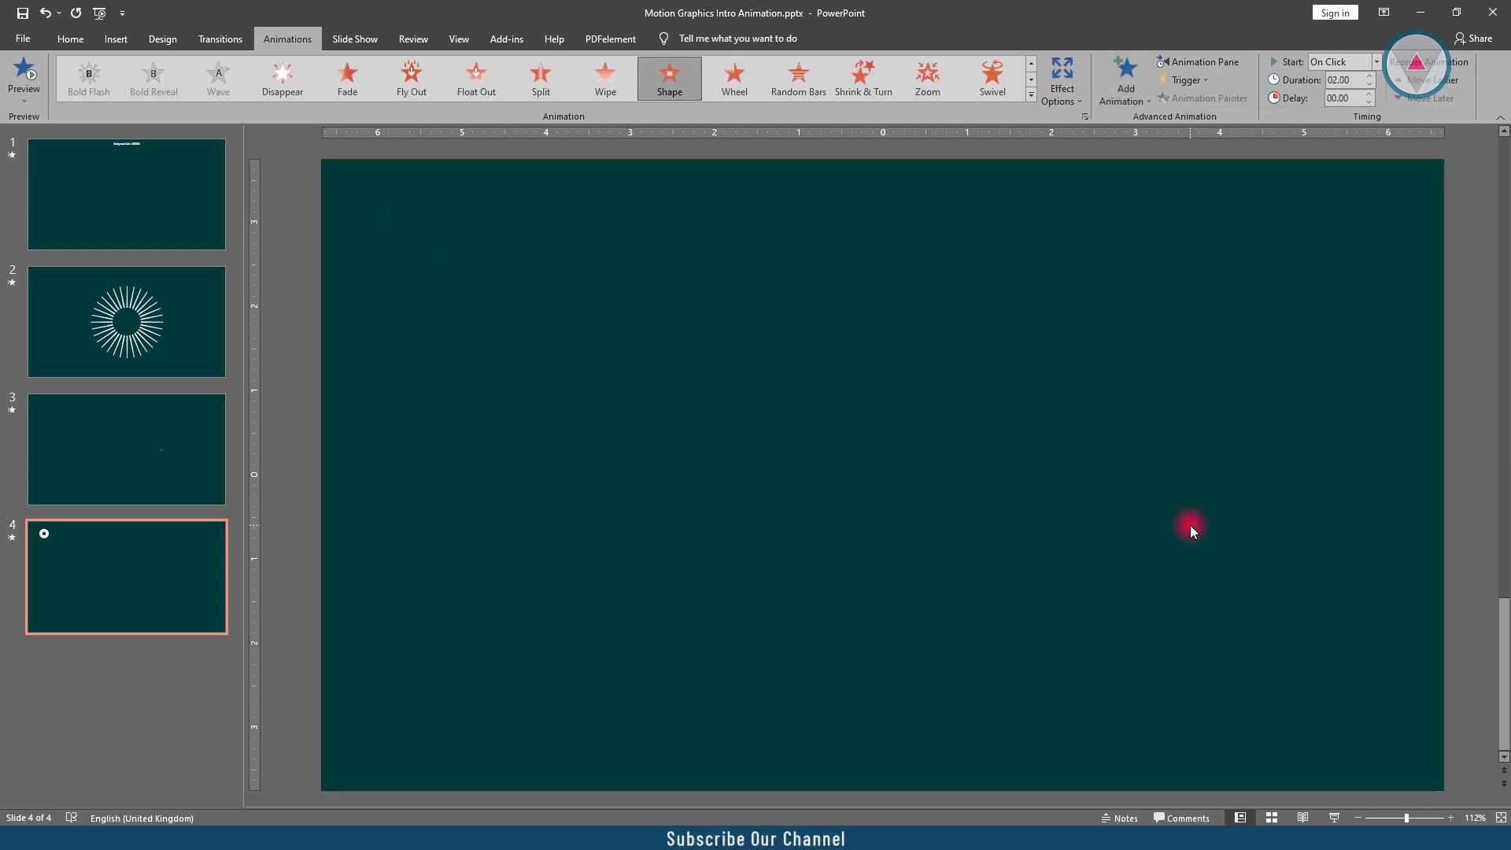
In the Animation Pane, set both ring animations to With Previous and 01.00 duration, then preview them
click(1181, 67)
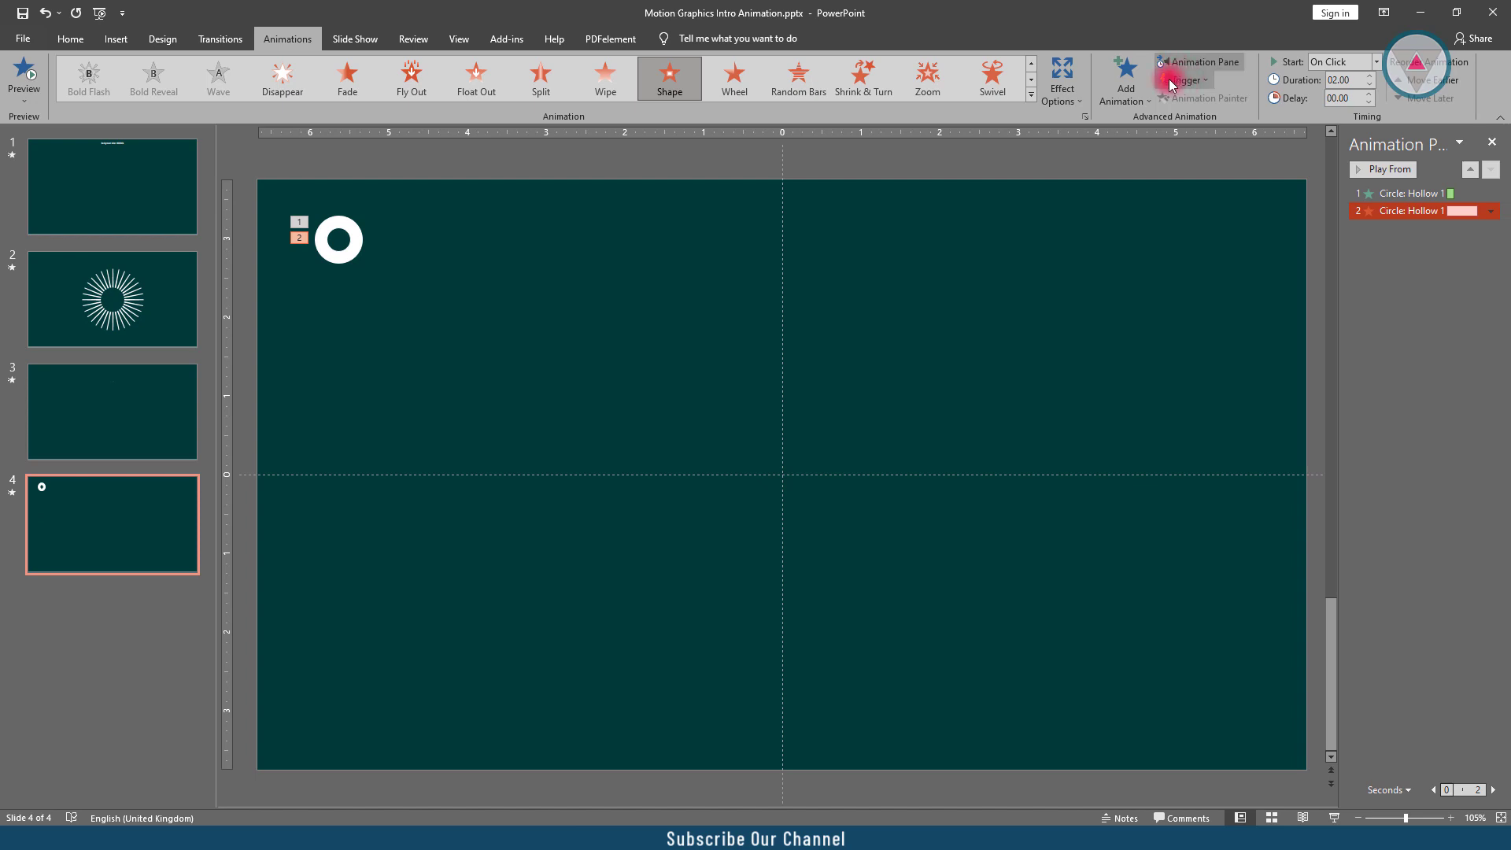
shift+click(1389, 193)
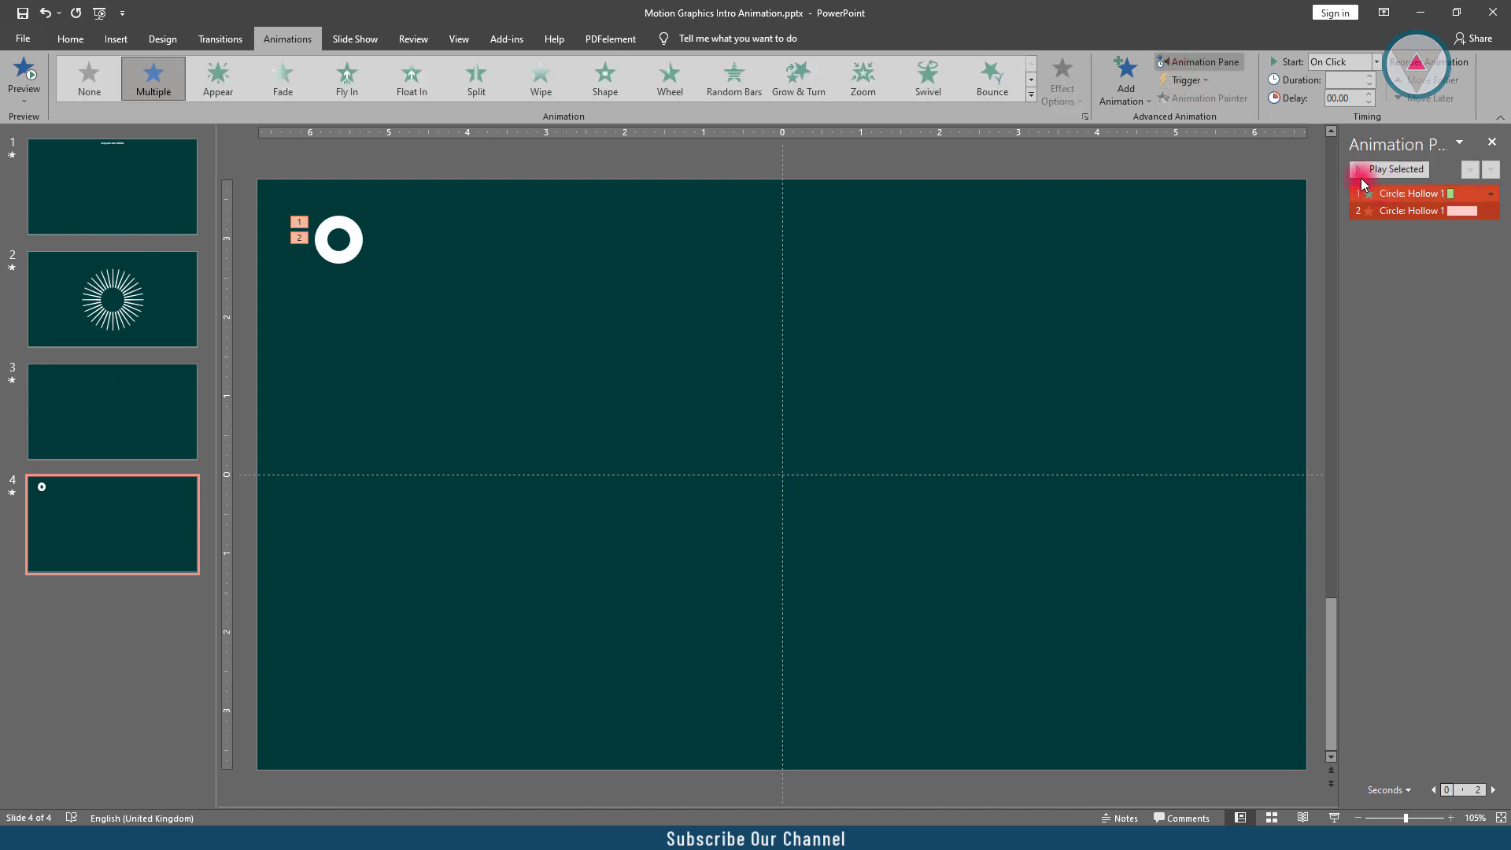
click(1375, 62)
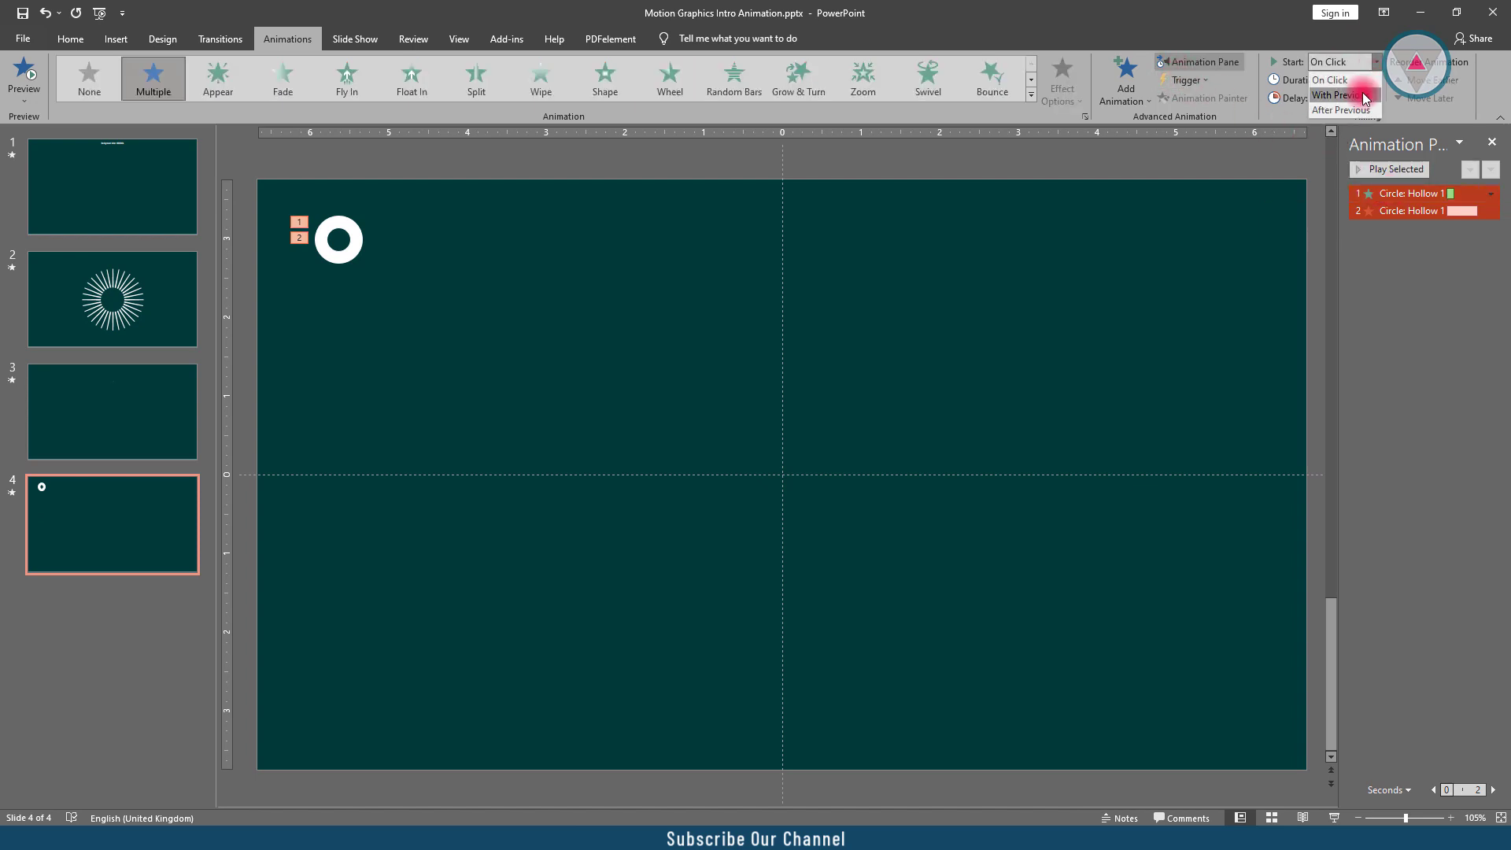
click(1346, 90)
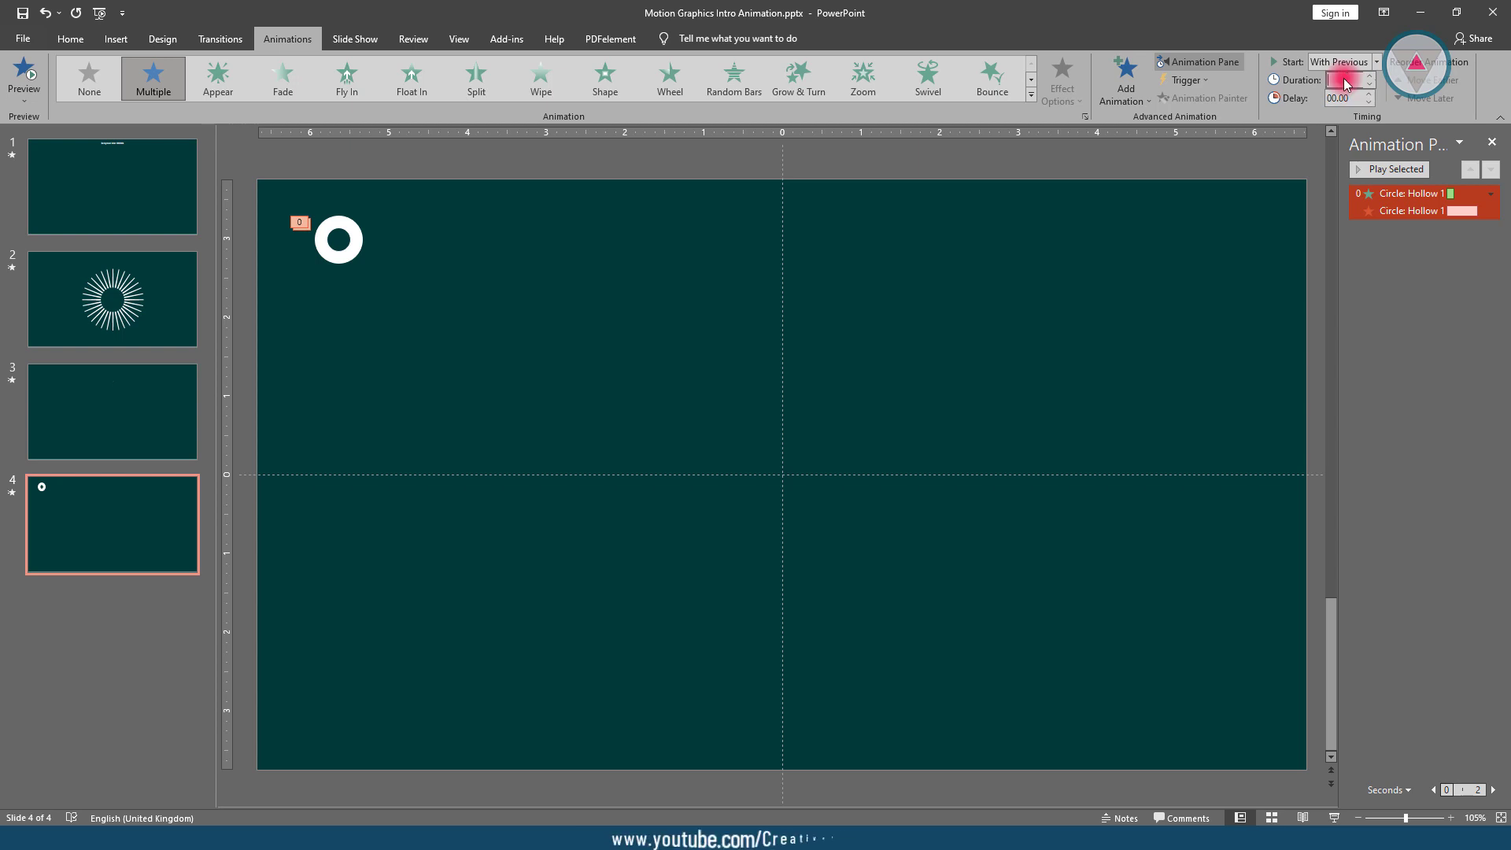
text(1)
key(Return)
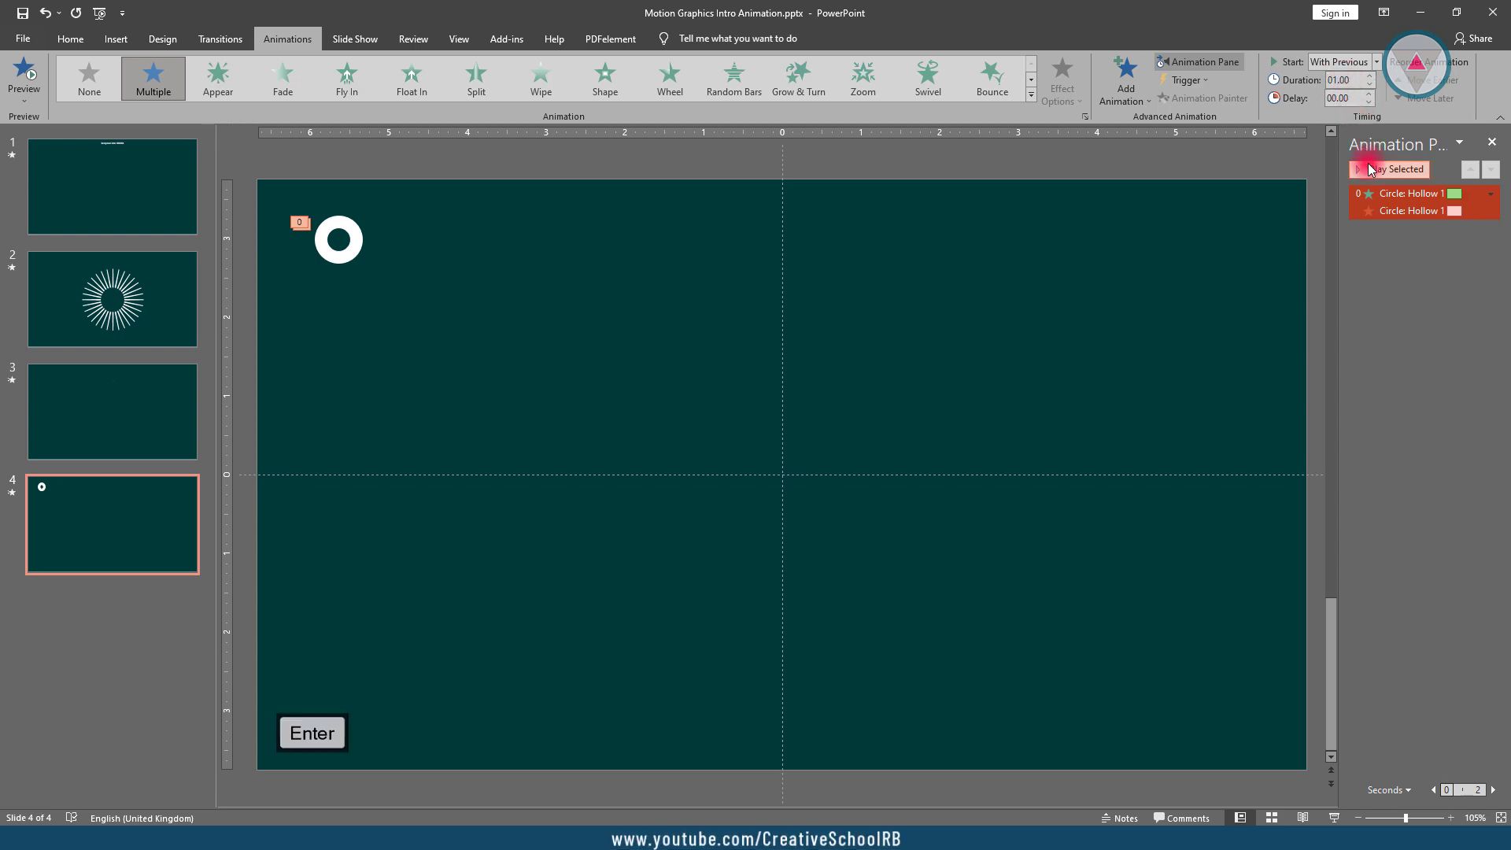
click(1370, 174)
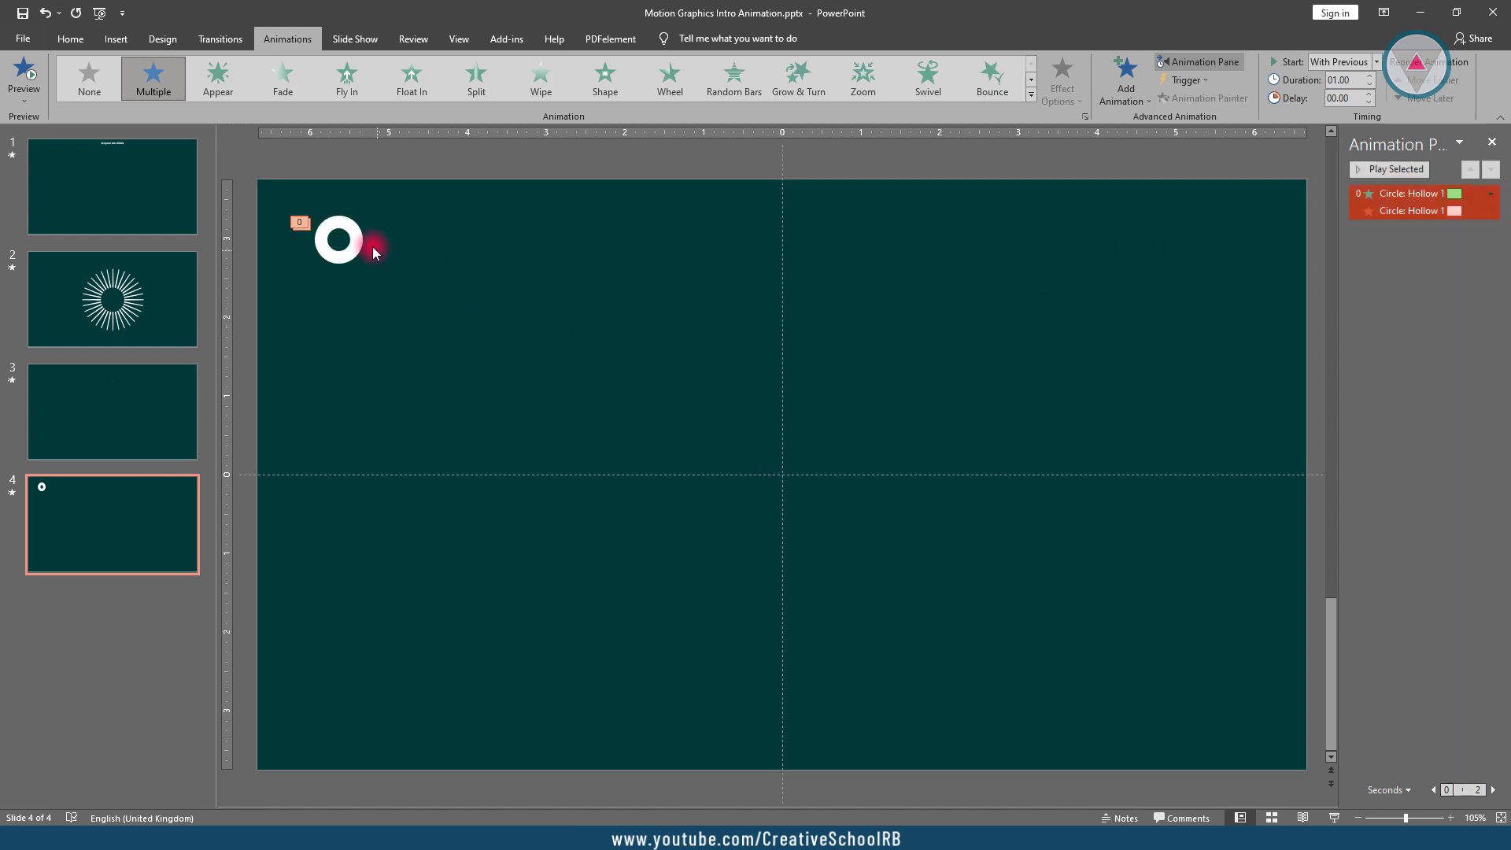
Duplicate the ring with its animations (Ctrl+D) into a diagonal line of offset copies
click(336, 230)
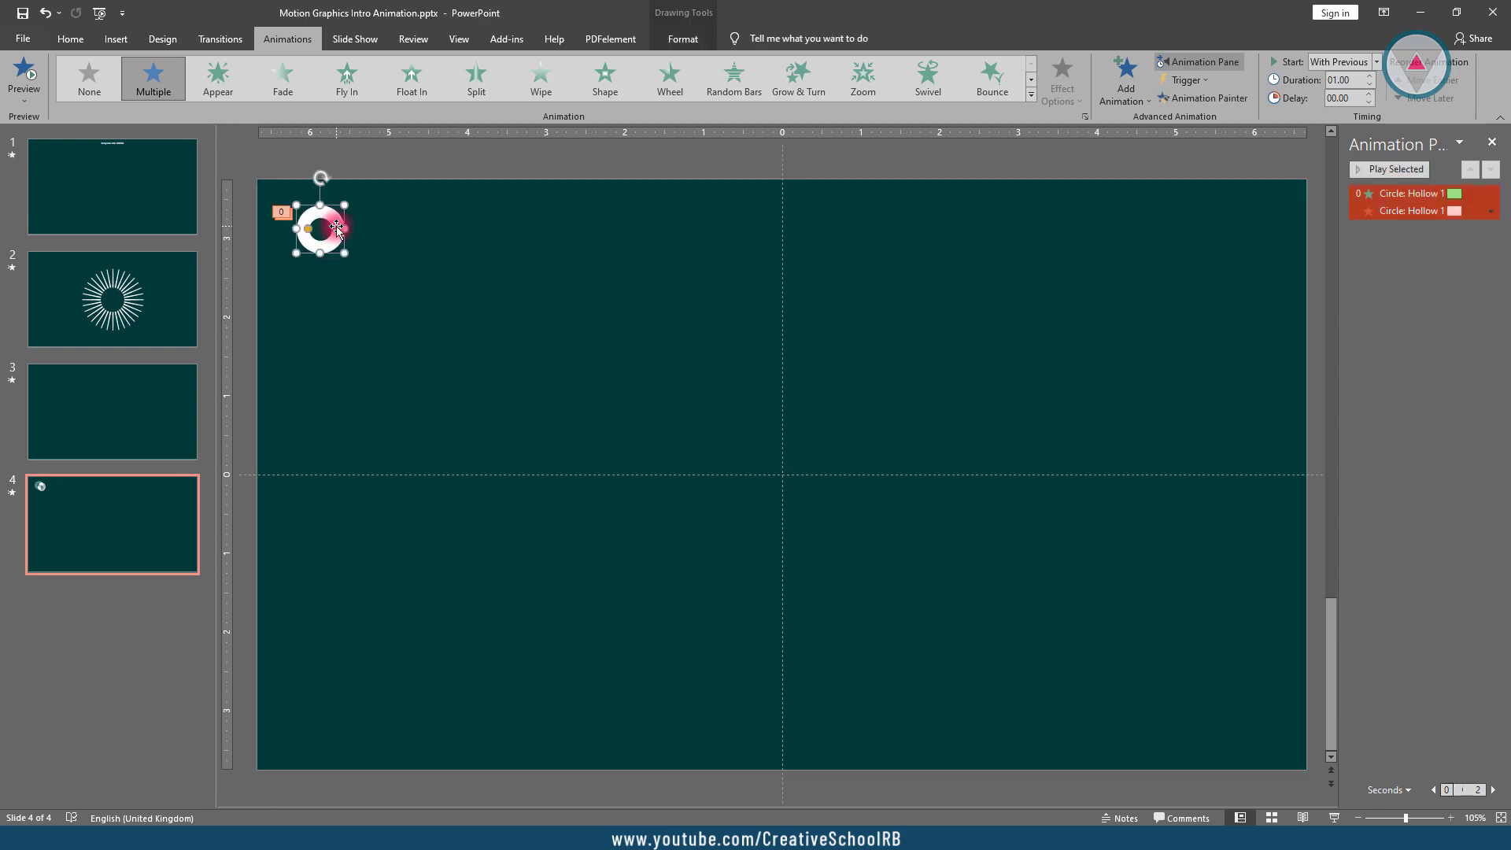
key(ctrl+d)
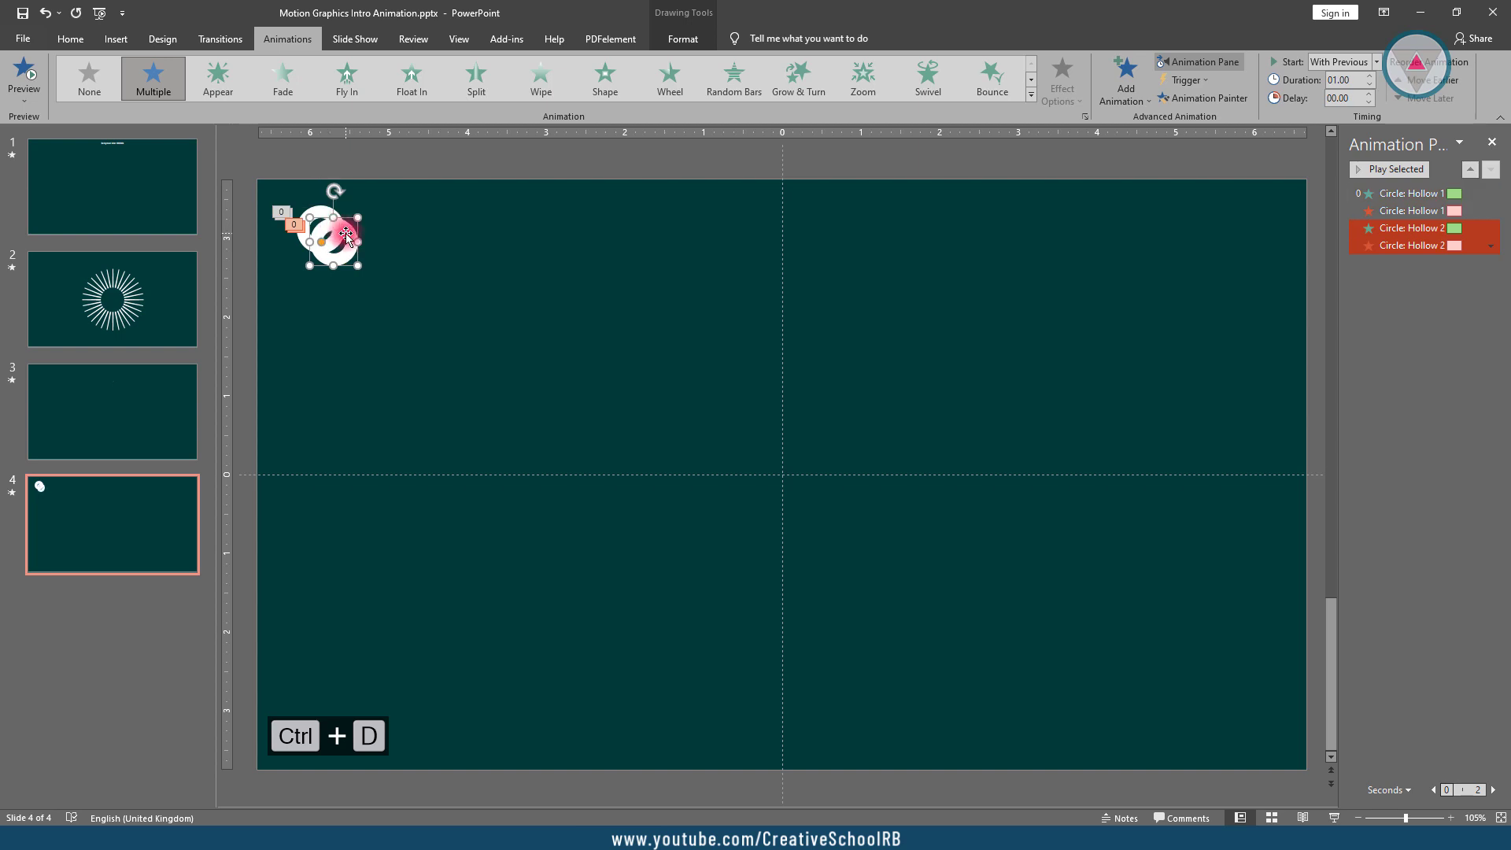
drag(345, 236, 408, 242)
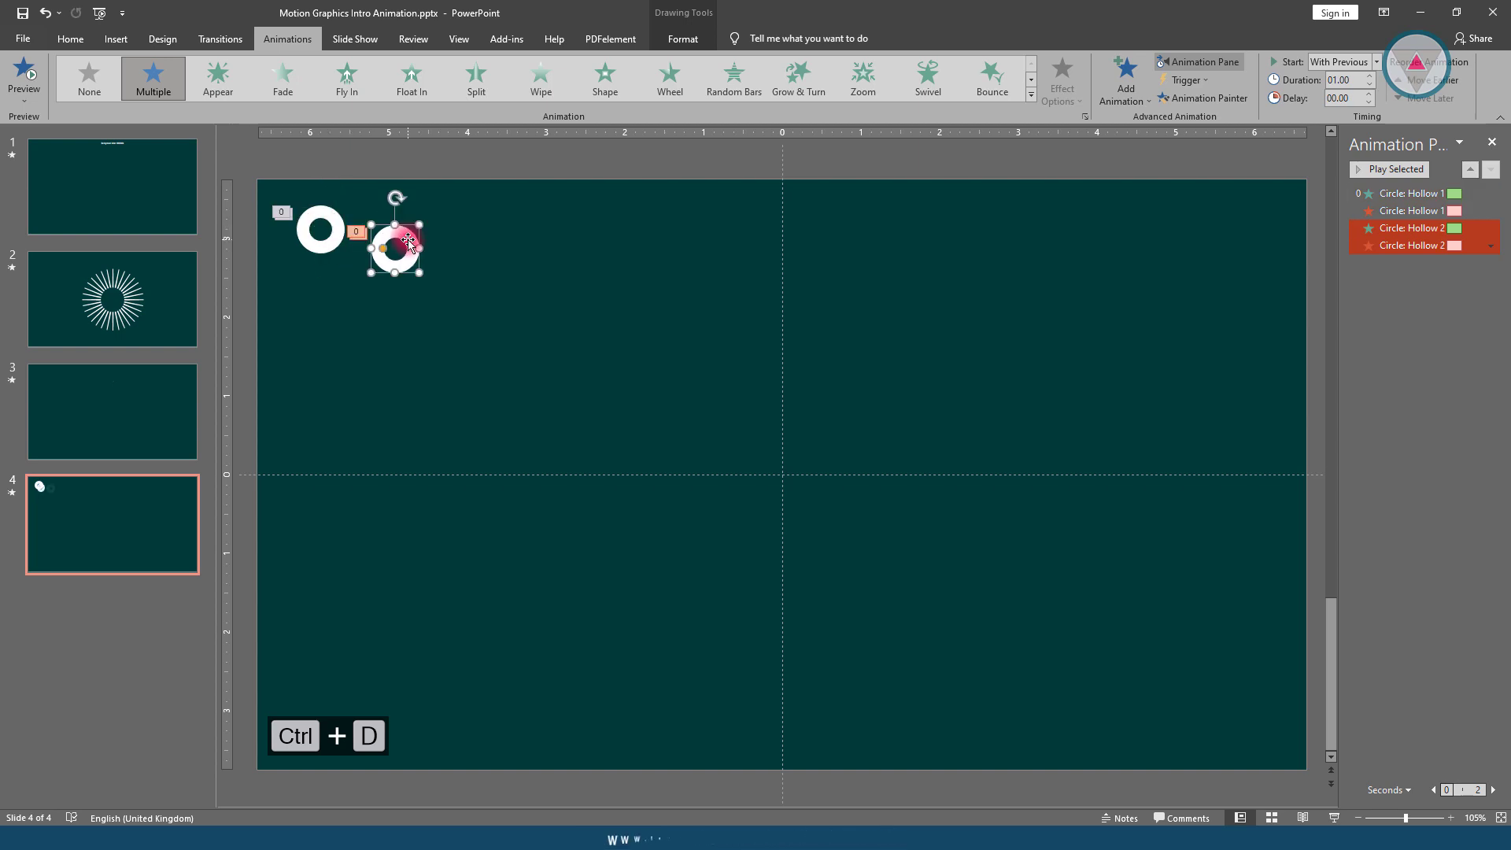
key(ctrl+d)
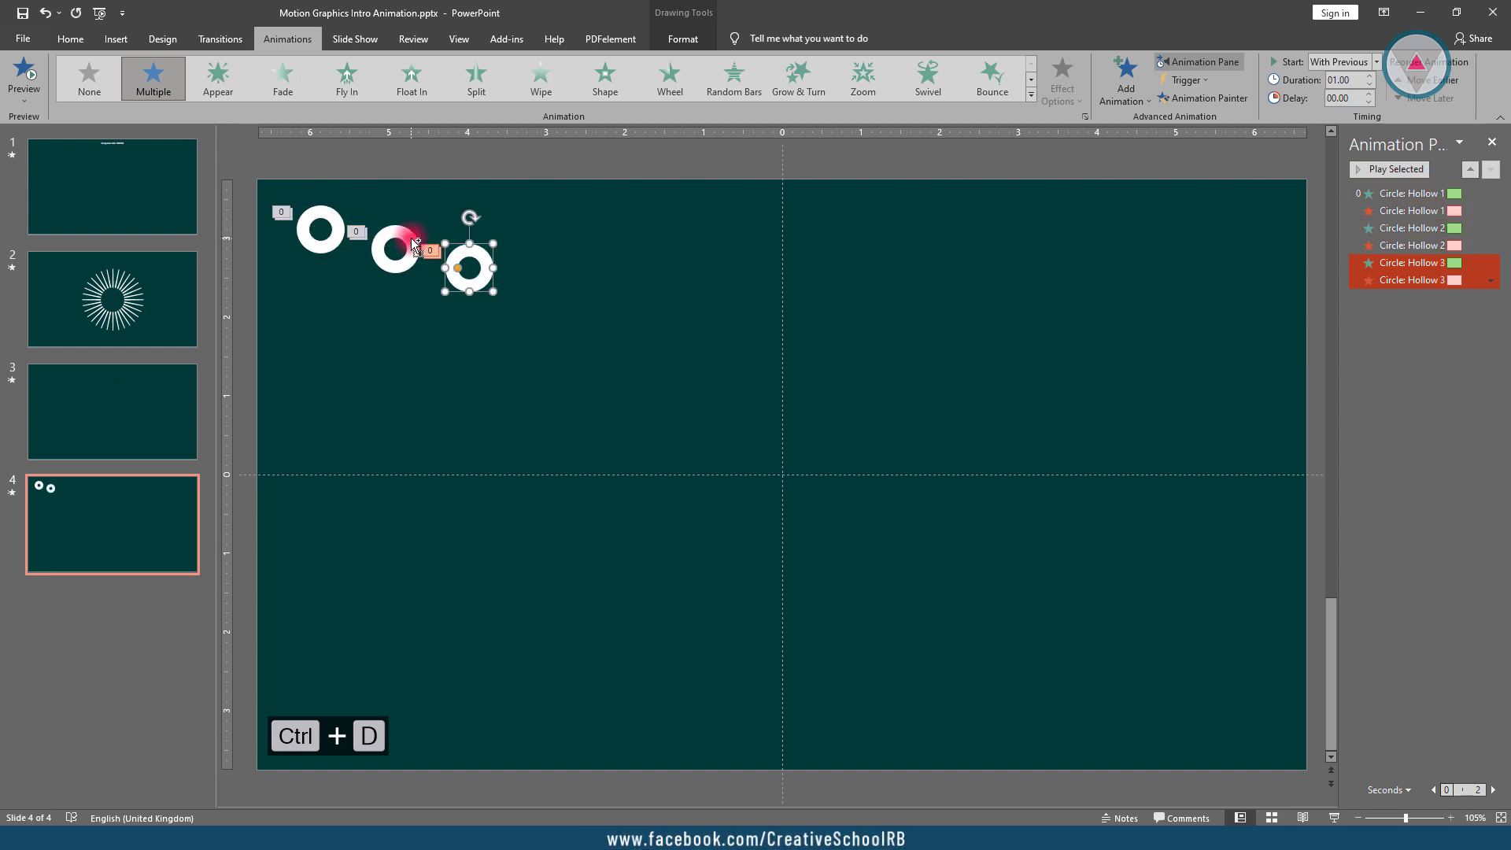
key(ctrl+d)
key(ctrl+d)
key(ctrl+d)
key(ctrl+d)
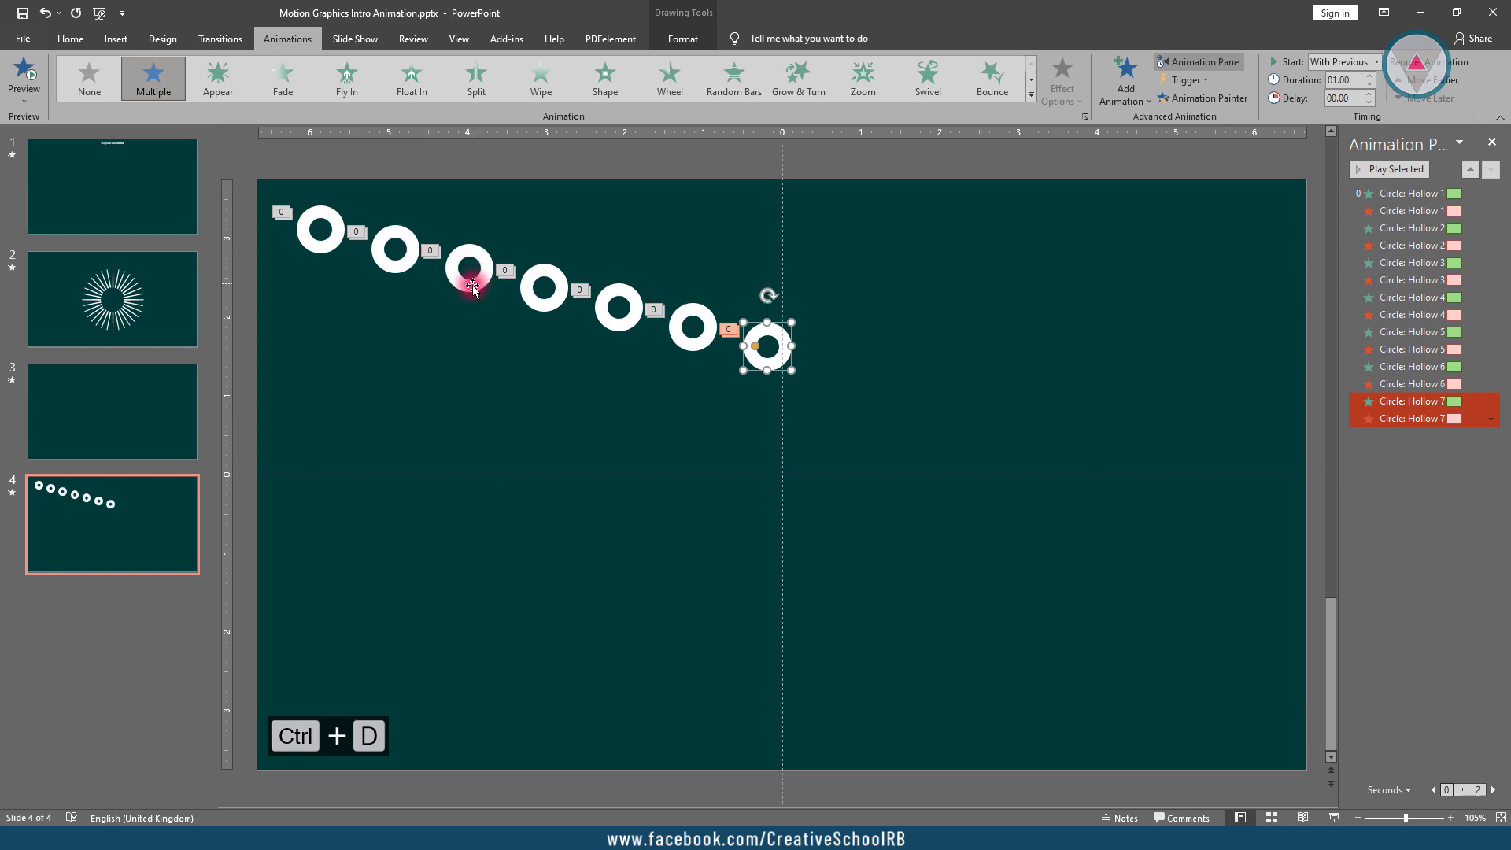
Drag the seven rings into a loose top-left cluster and marquee-select them all
click(402, 248)
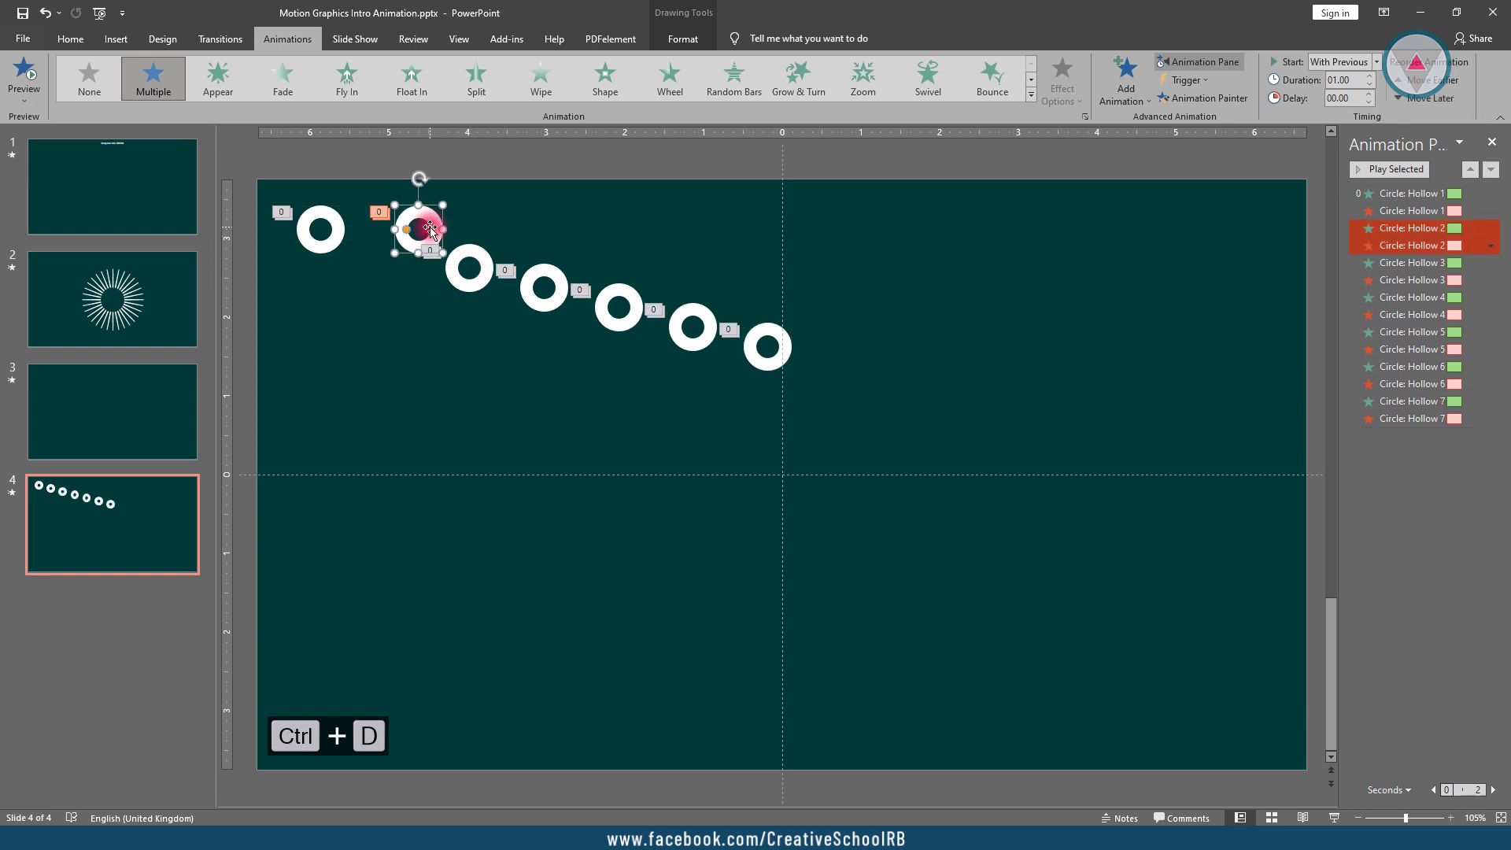
mouse_move(401, 245)
mouse_down()
mouse_move(414, 213)
mouse_move(469, 236)
mouse_up()
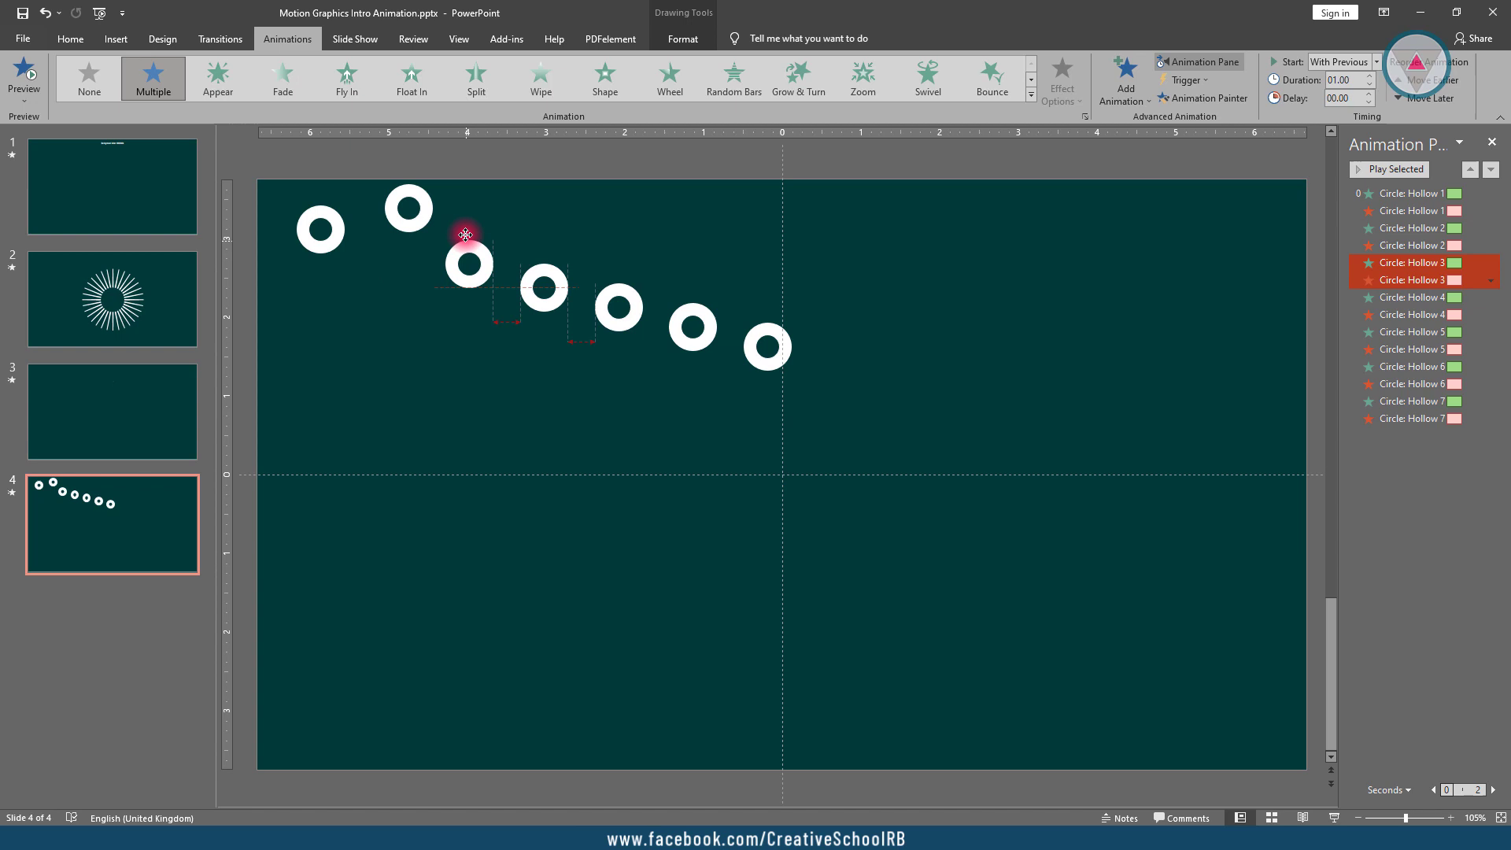
mouse_move(539, 287)
mouse_down()
mouse_move(470, 347)
mouse_move(488, 340)
mouse_up()
drag(609, 320, 399, 370)
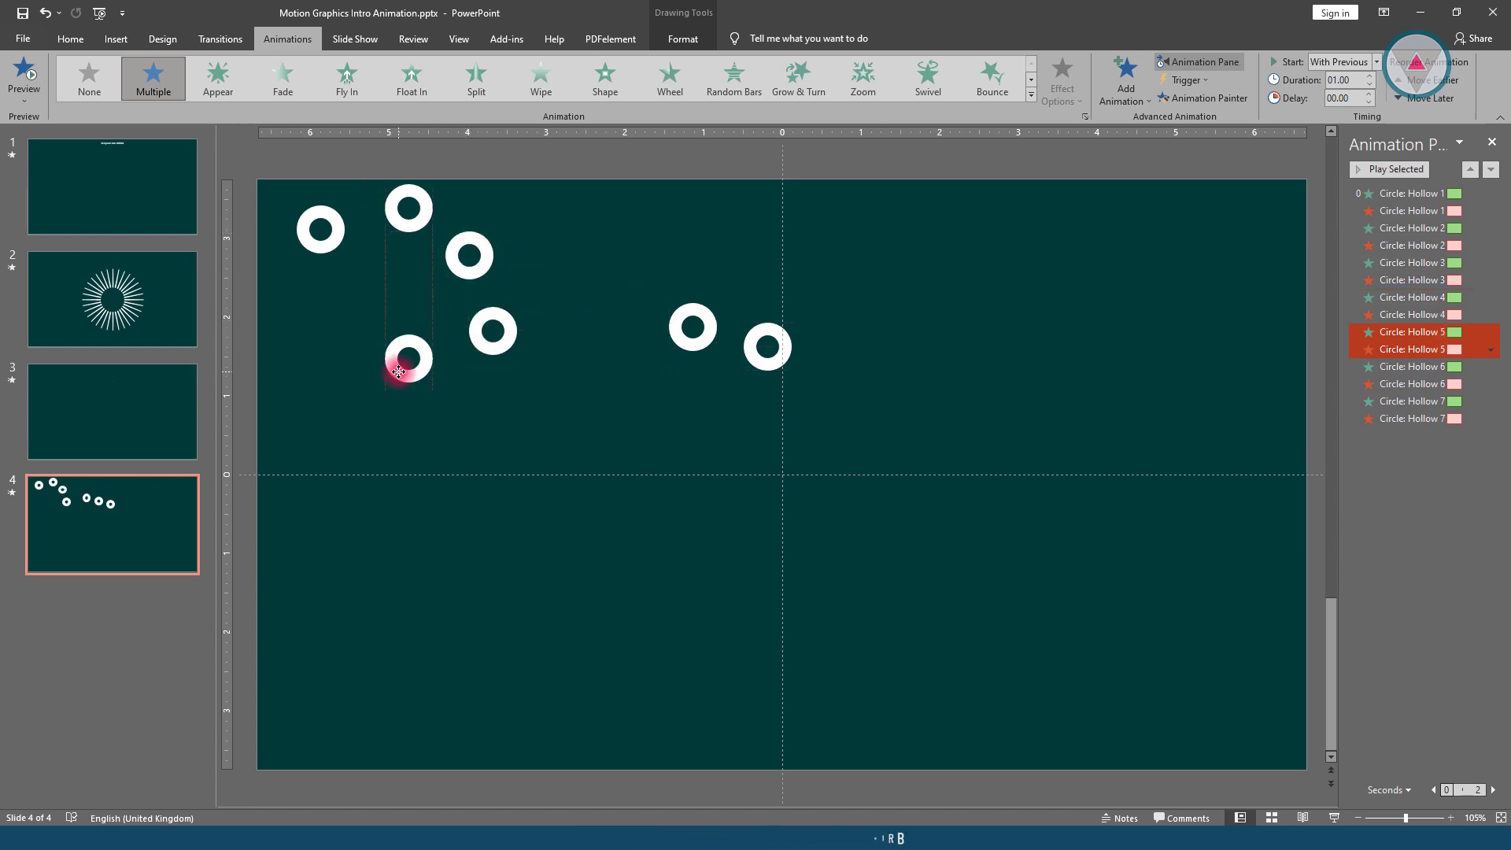
mouse_move(687, 327)
mouse_down()
mouse_move(360, 348)
mouse_move(293, 301)
mouse_move(317, 314)
mouse_up()
drag(760, 348, 396, 293)
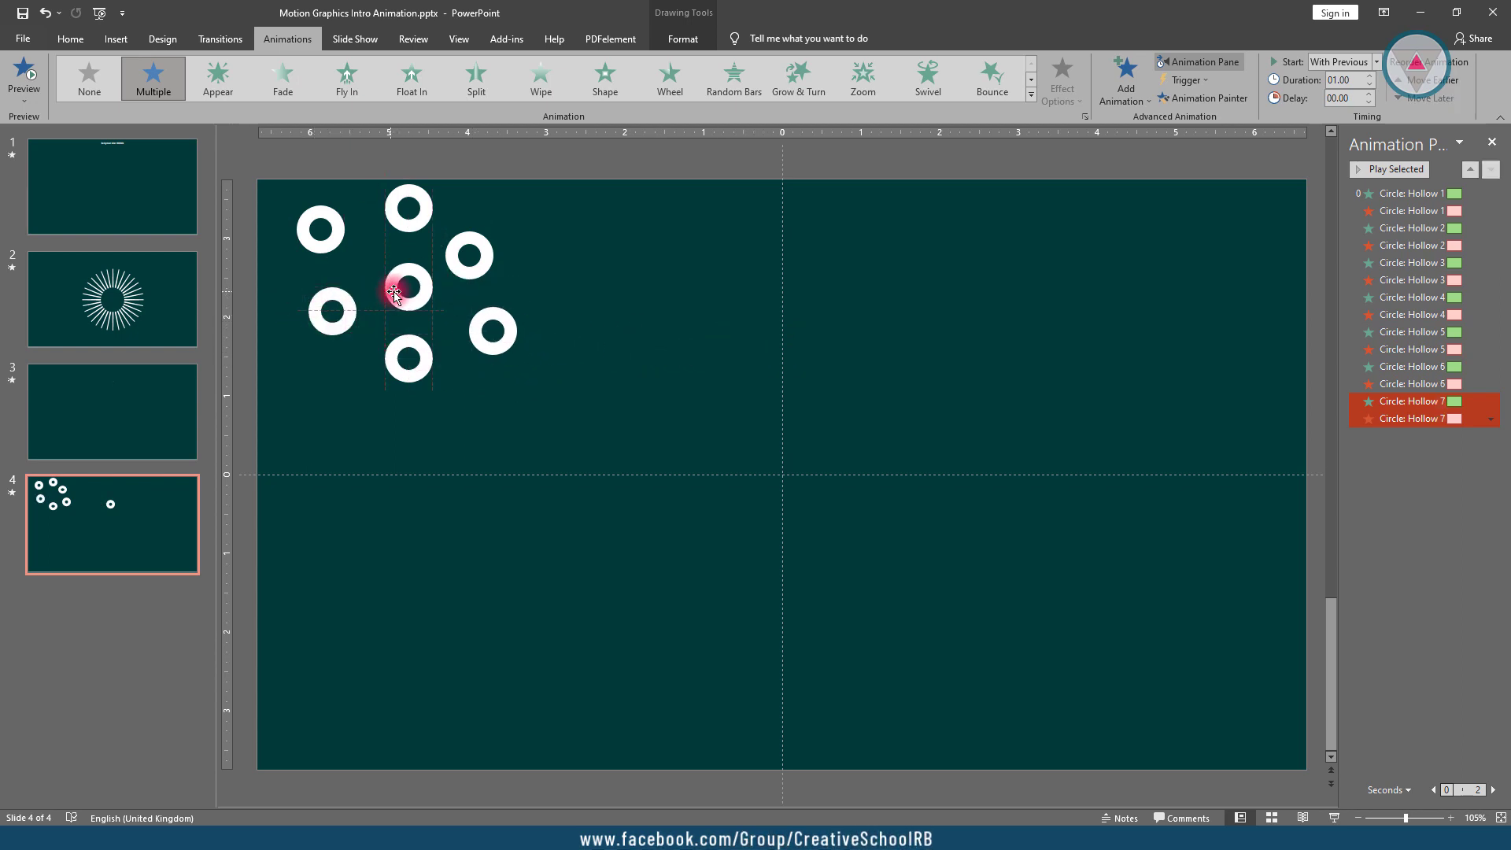
drag(610, 402, 230, 177)
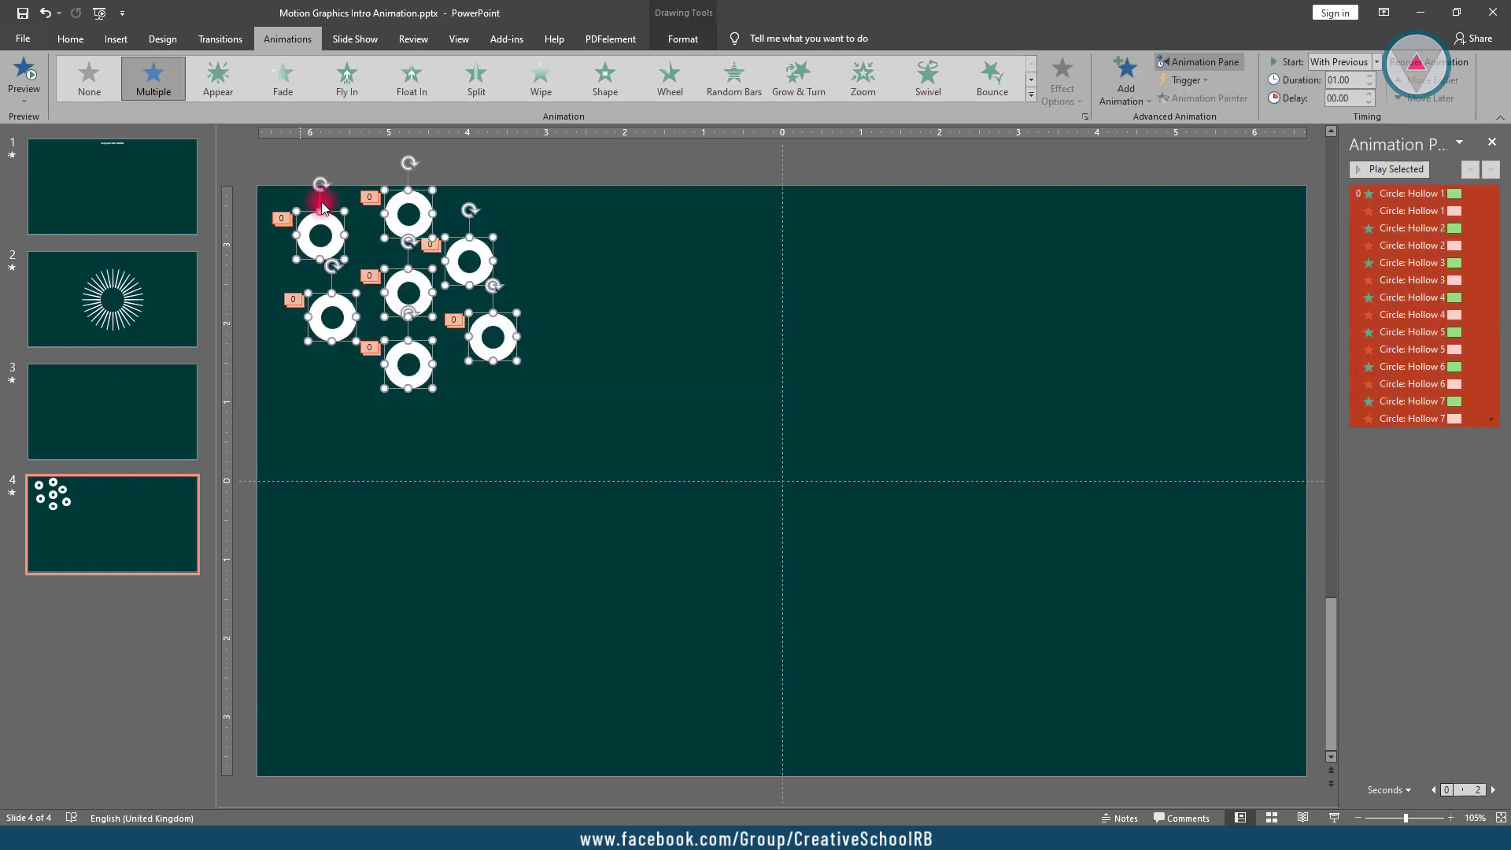
Duplicate the seven-ring cluster into a top row of four clusters
key(ctrl+d)
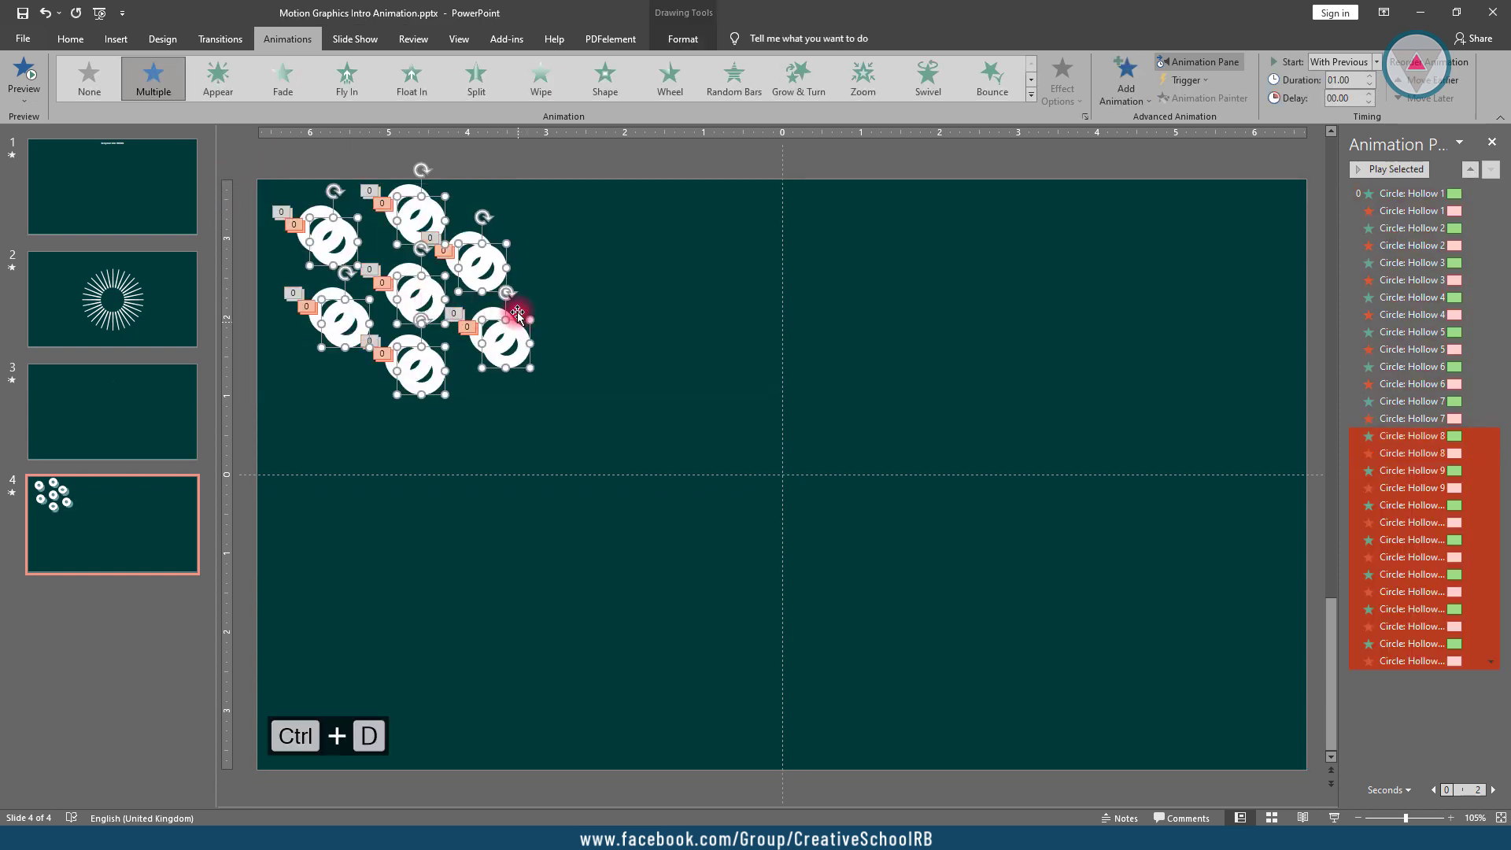
drag(495, 262, 720, 250)
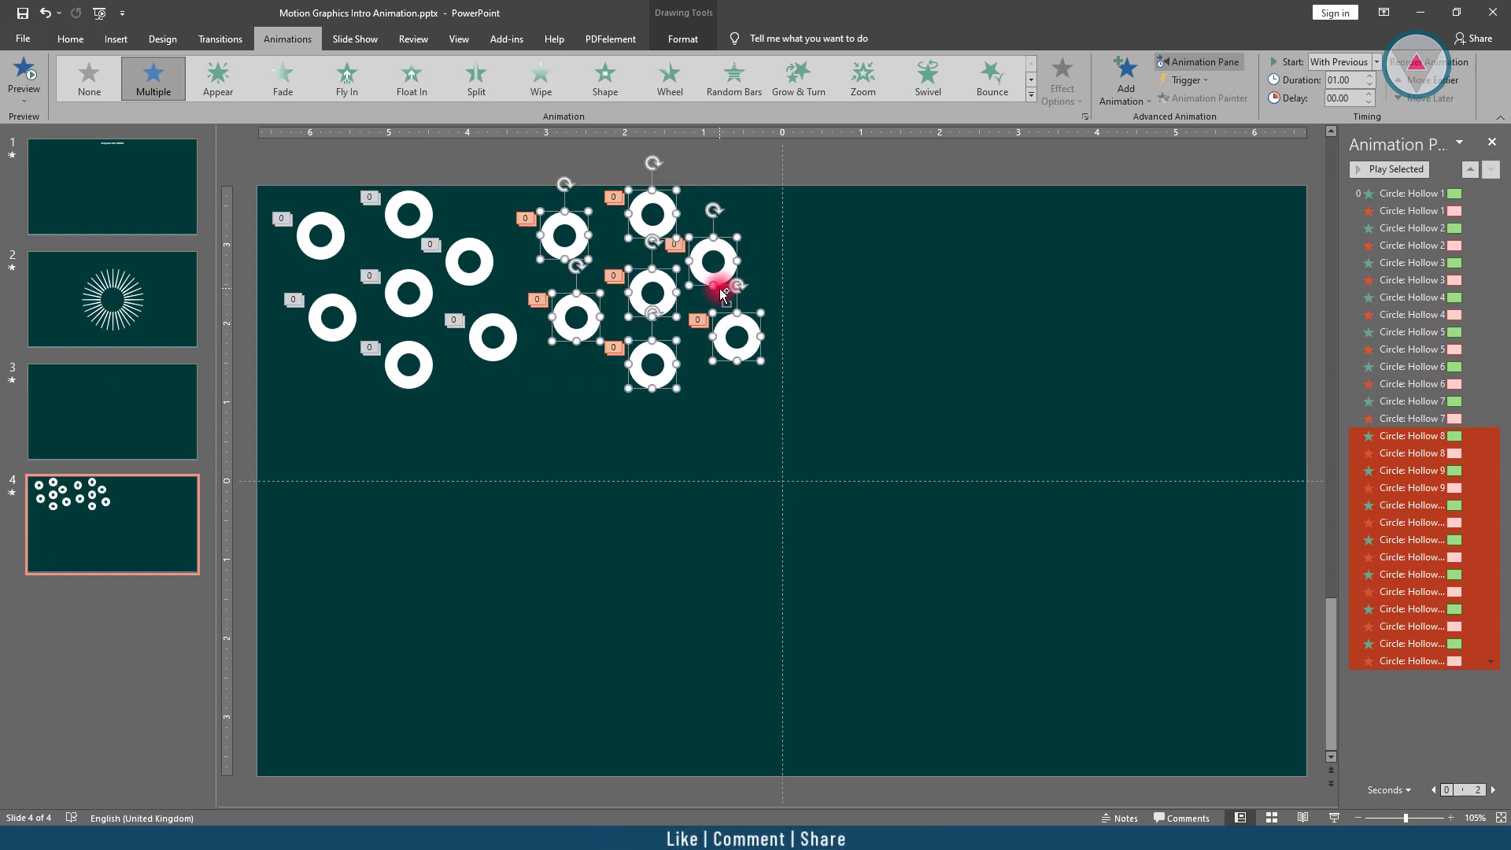
key(ctrl+d)
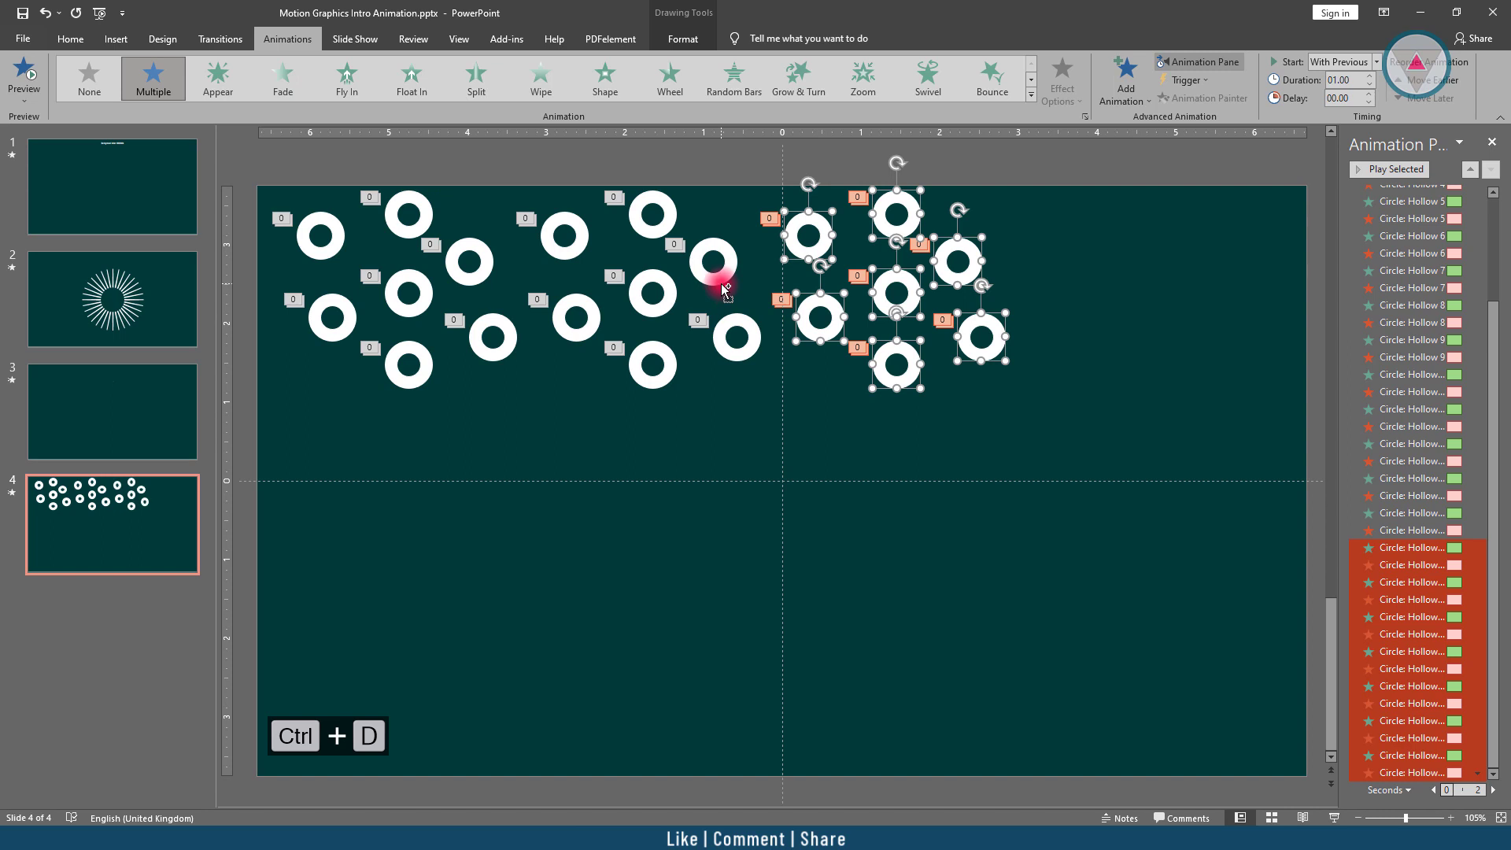
key(ctrl+d)
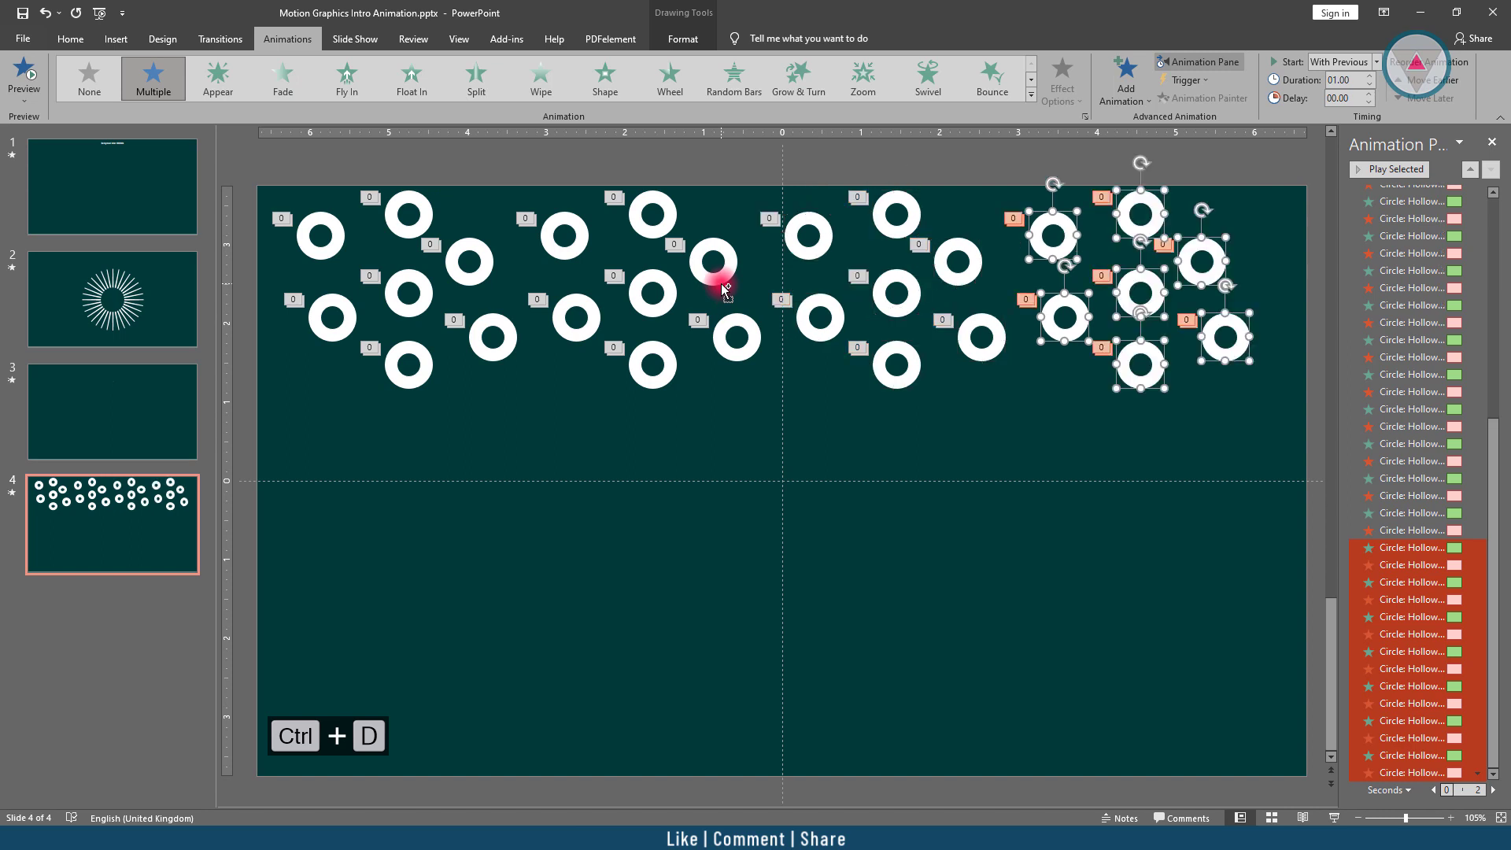
Copy the whole top row into second and third rows below, then play all animations
key(ctrl+a)
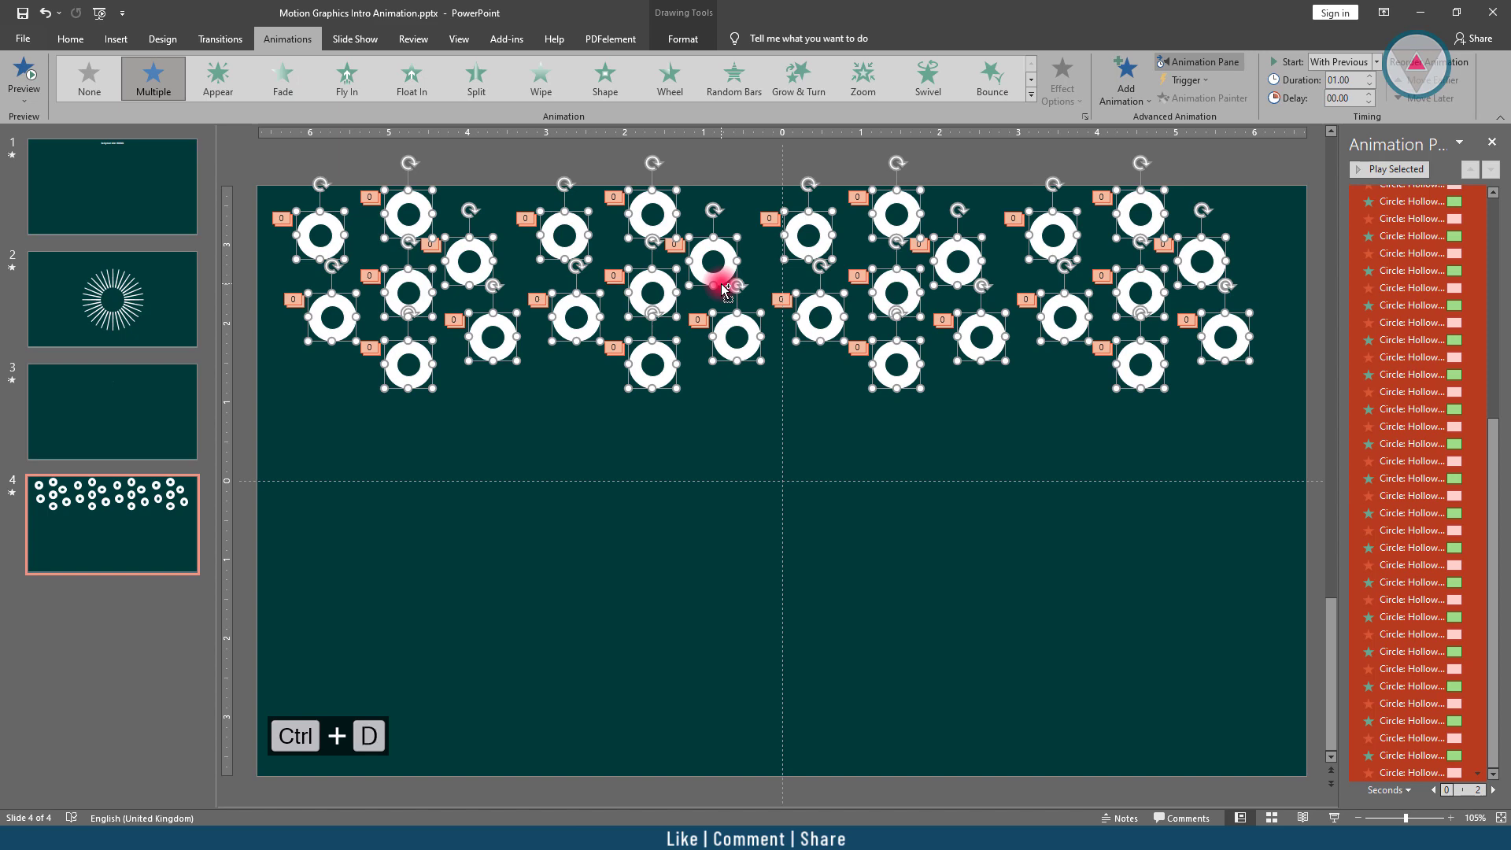
key(ctrl+d)
drag(679, 211, 653, 396)
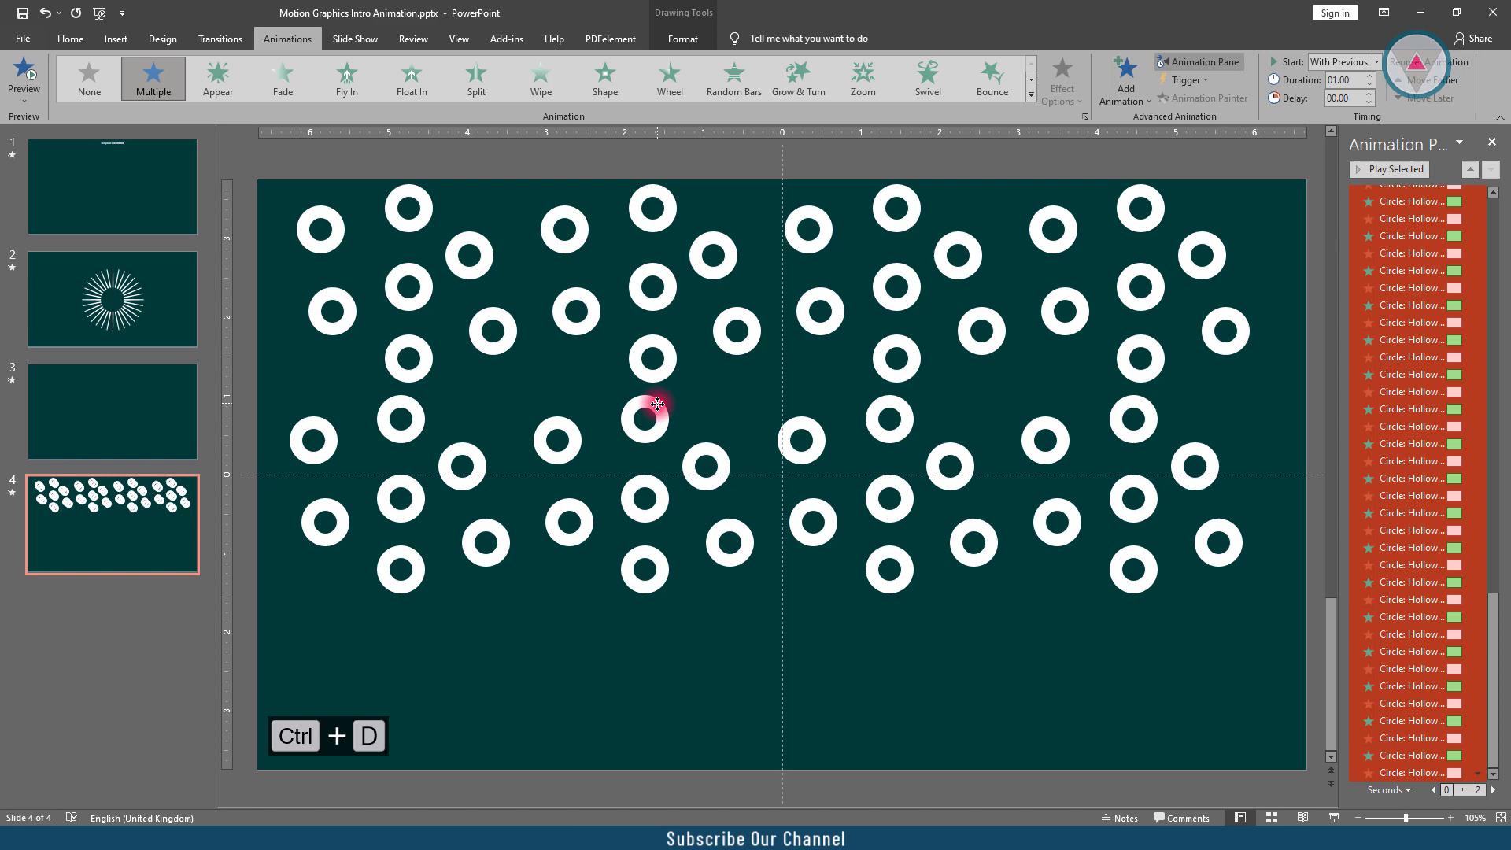
drag(652, 395, 668, 411)
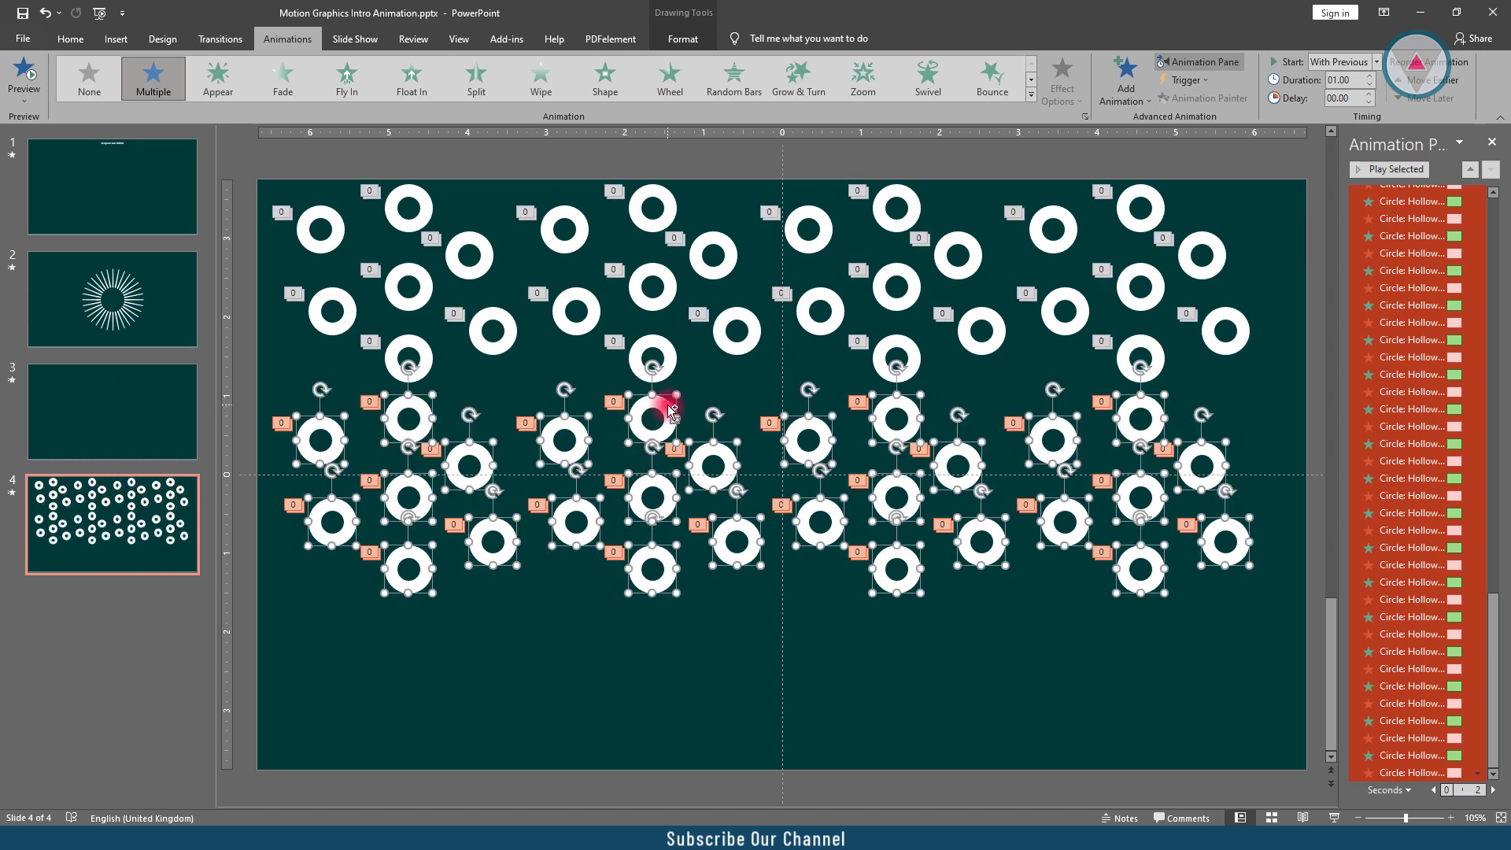
key(ctrl+d)
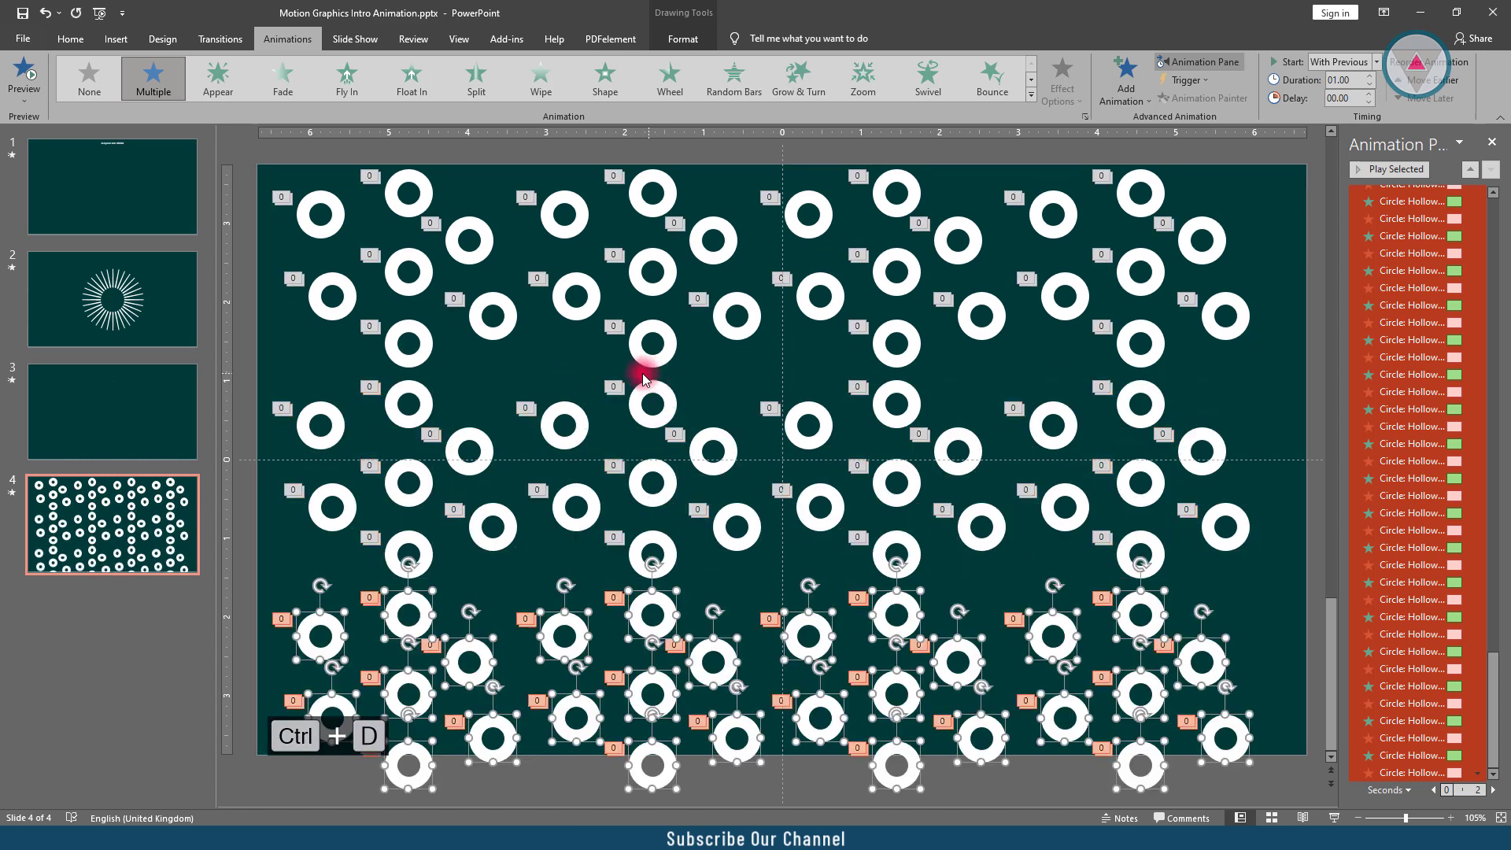
click(529, 392)
click(1370, 170)
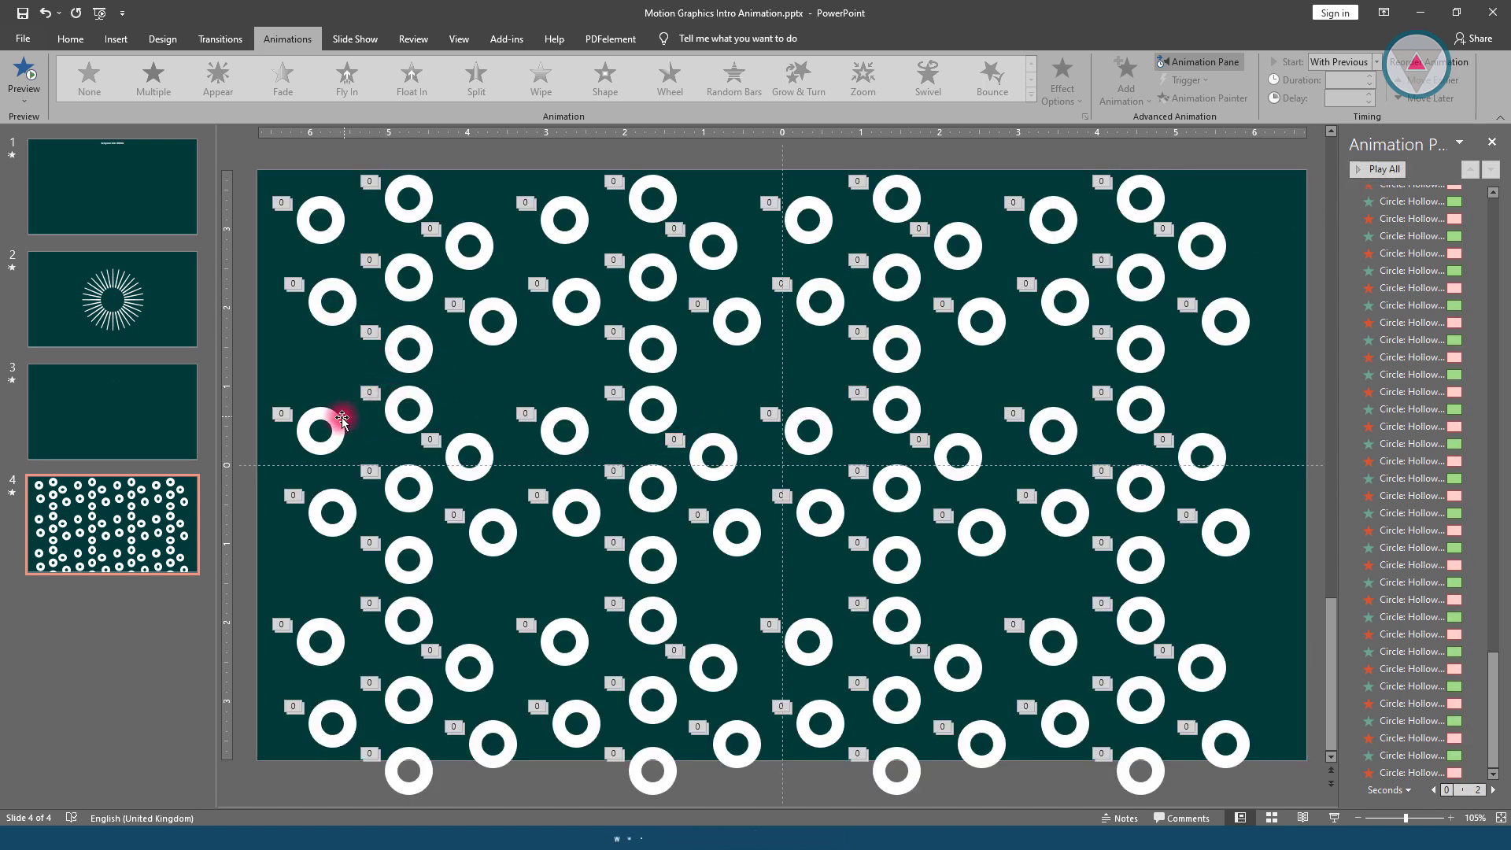
Scatter the rings on the left side of the slide into irregular positions
mouse_move(340, 419)
mouse_down()
mouse_move(313, 402)
mouse_move(490, 394)
mouse_up()
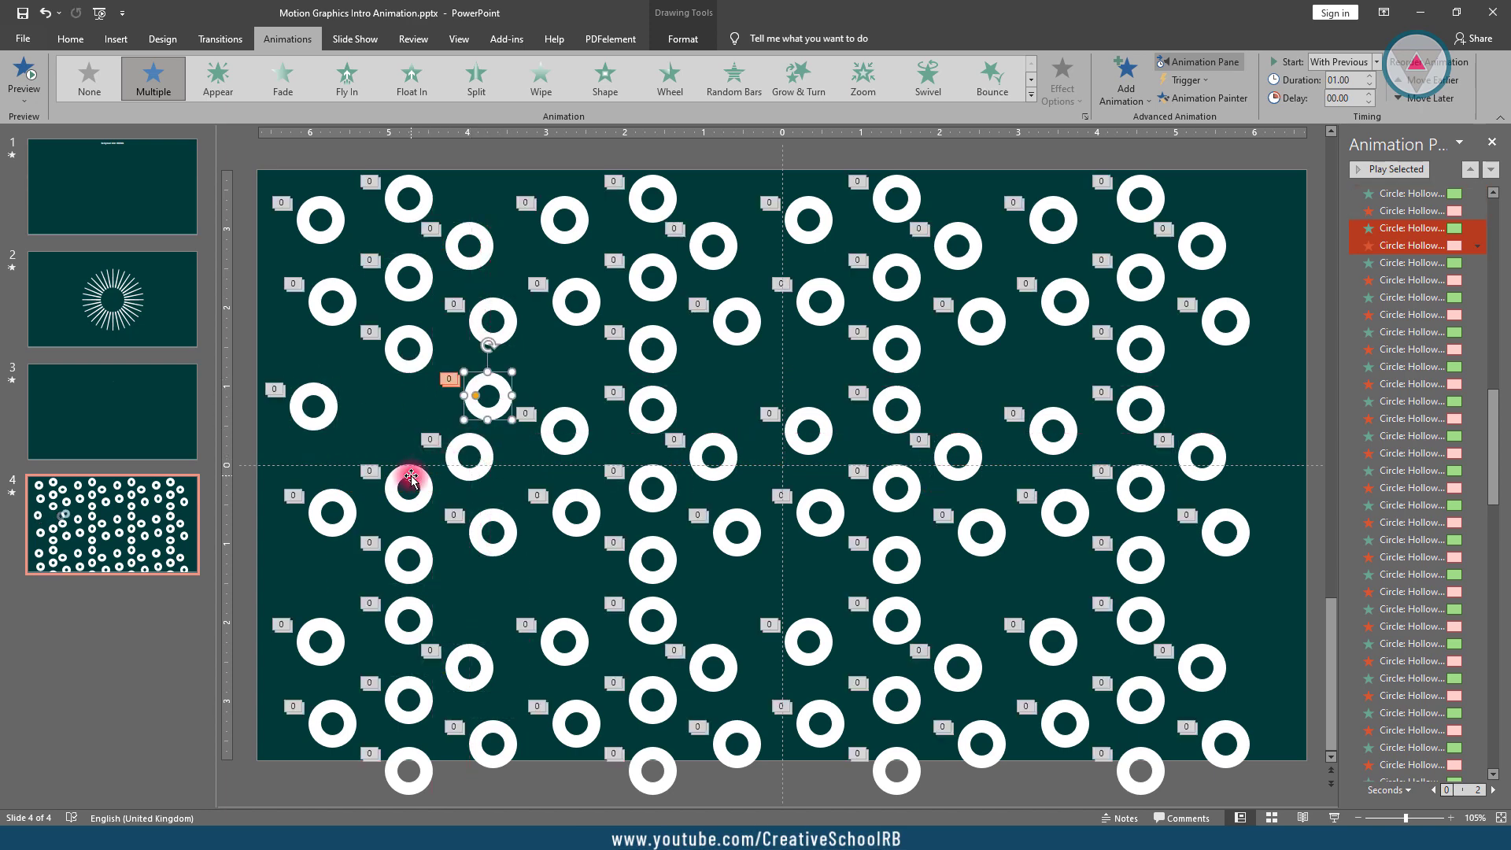
drag(413, 479, 402, 417)
drag(576, 305, 570, 328)
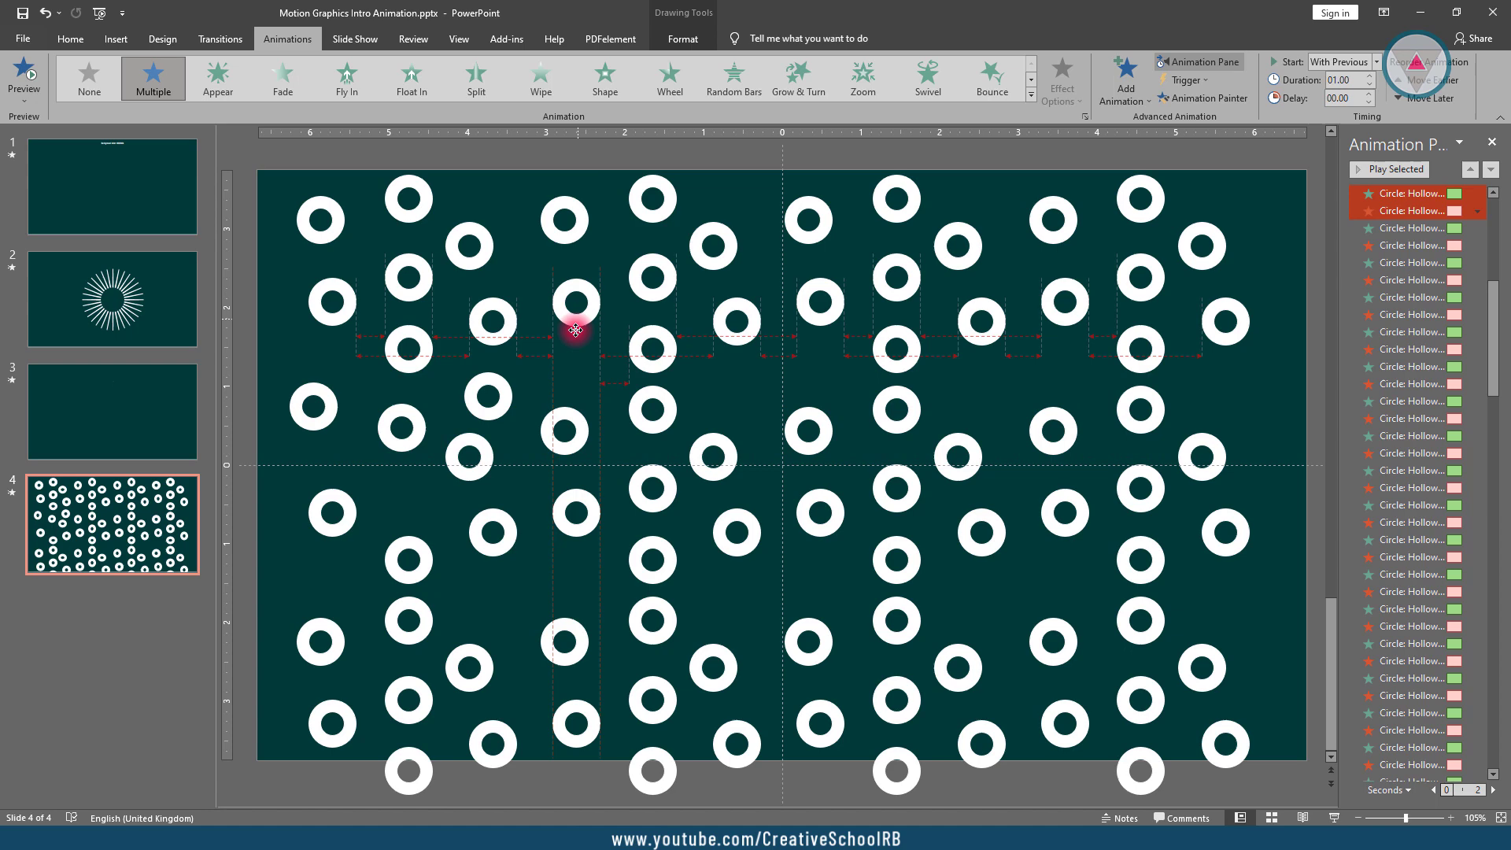
mouse_move(670, 359)
mouse_down()
mouse_move(699, 371)
mouse_move(696, 354)
mouse_up()
drag(716, 453, 728, 439)
drag(413, 543, 425, 521)
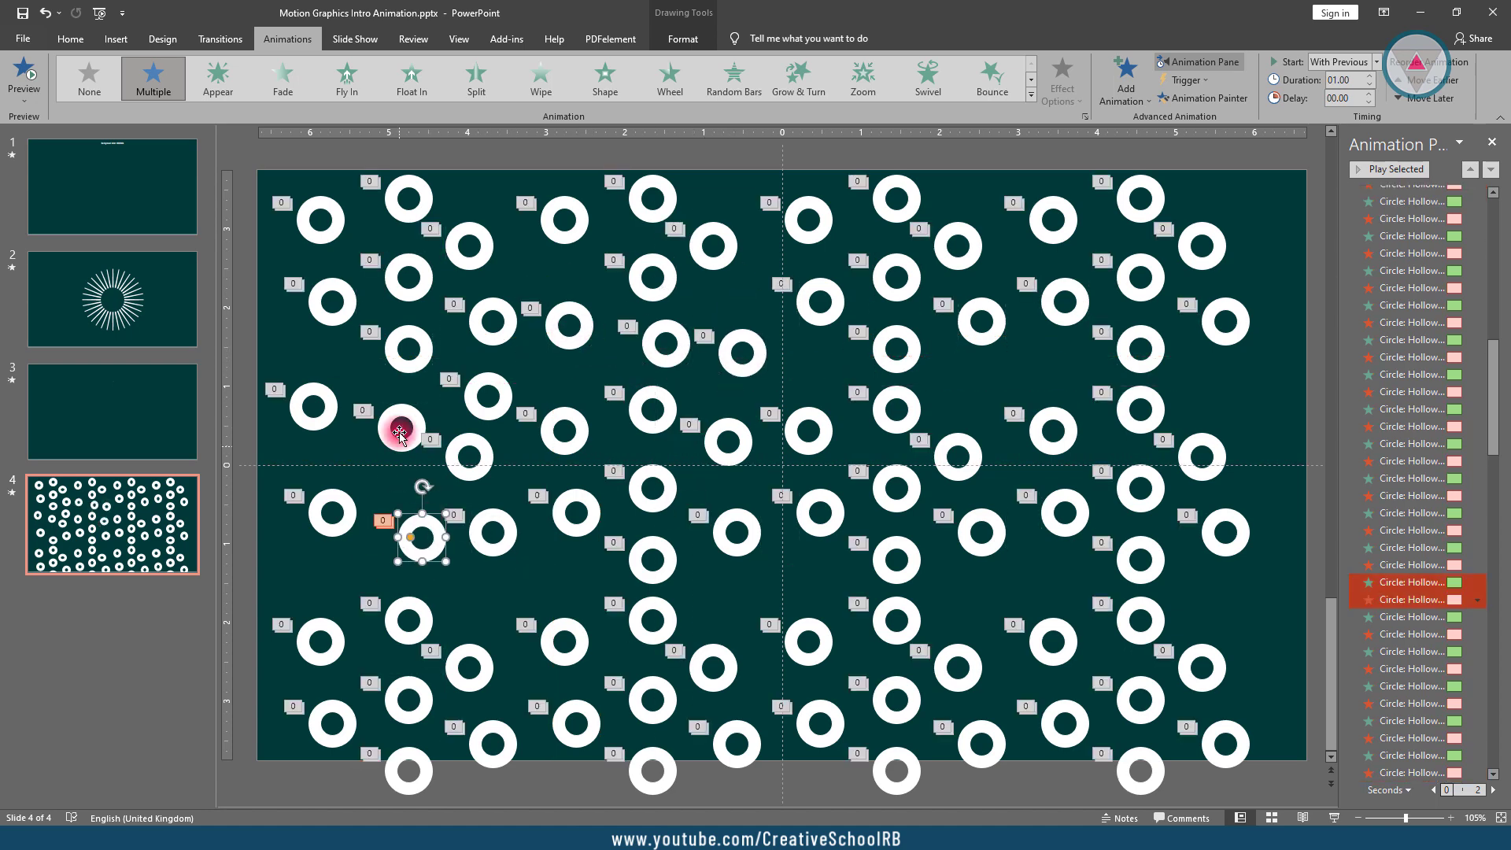
drag(402, 435, 390, 438)
drag(398, 341, 415, 343)
drag(402, 617, 382, 601)
drag(464, 646, 488, 593)
drag(414, 692, 428, 663)
drag(494, 737, 505, 698)
drag(414, 768, 443, 675)
drag(388, 607, 381, 587)
drag(320, 634, 299, 631)
drag(320, 513, 304, 510)
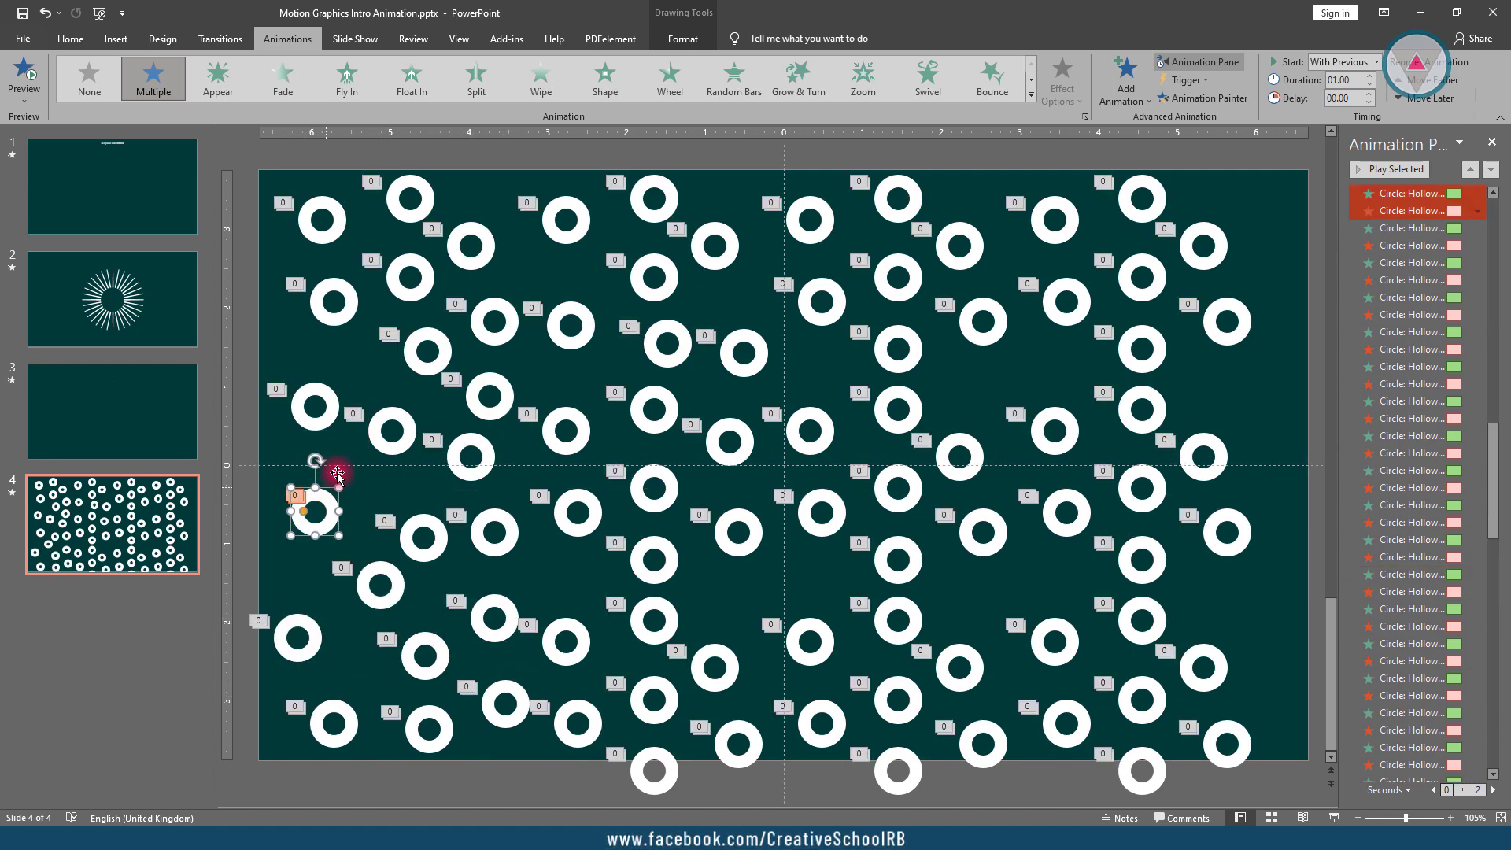
drag(383, 440, 377, 465)
drag(421, 364, 411, 388)
drag(428, 297, 434, 311)
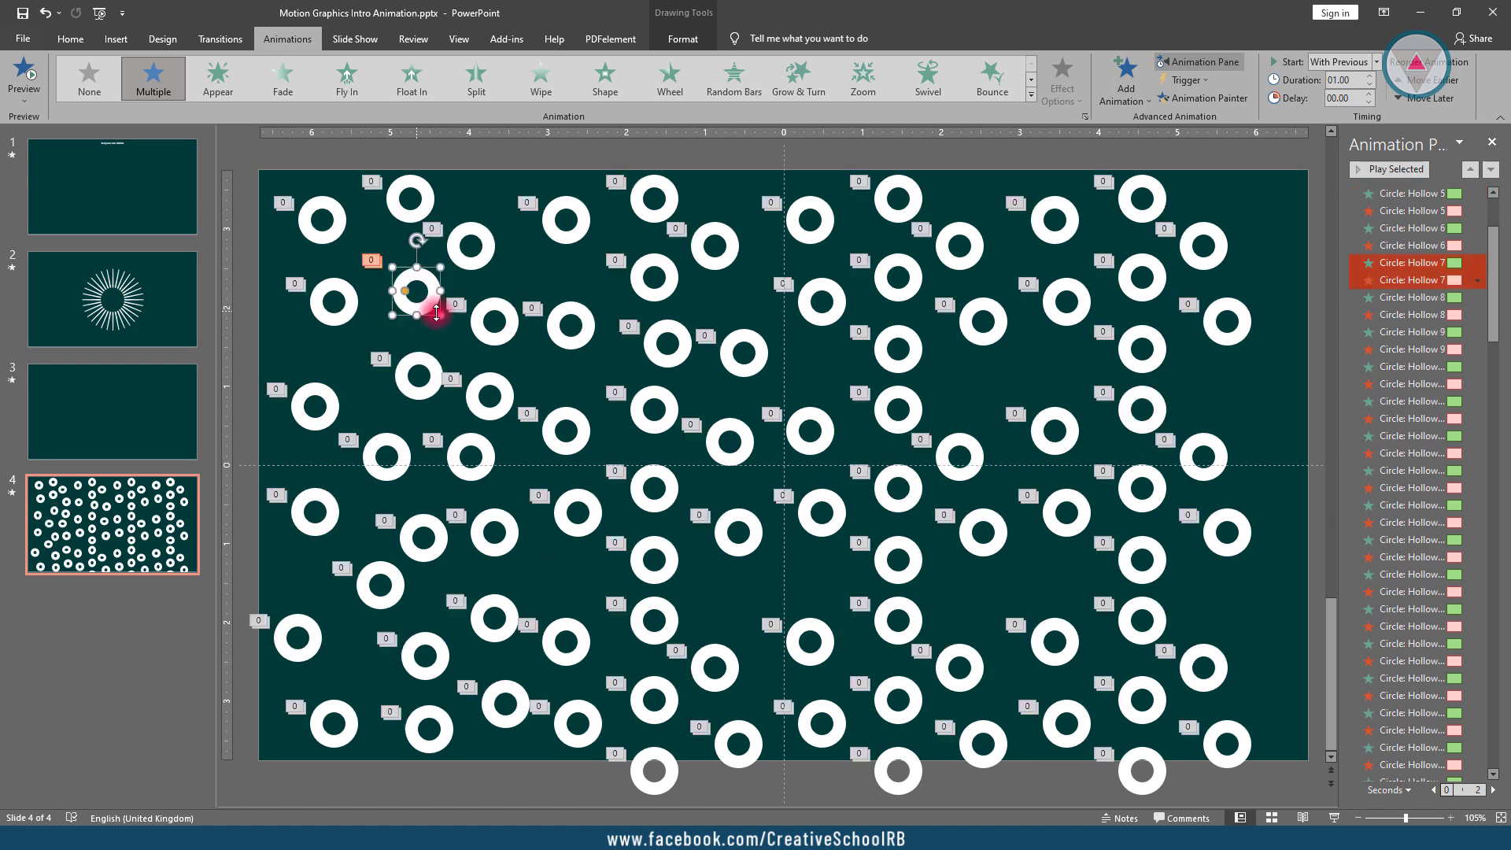
Scatter the rings around the slide centre and along the bottom middle
mouse_move(582, 309)
mouse_down()
mouse_move(625, 261)
mouse_move(732, 260)
mouse_up()
drag(667, 376, 682, 370)
drag(654, 428, 643, 416)
drag(565, 452, 581, 419)
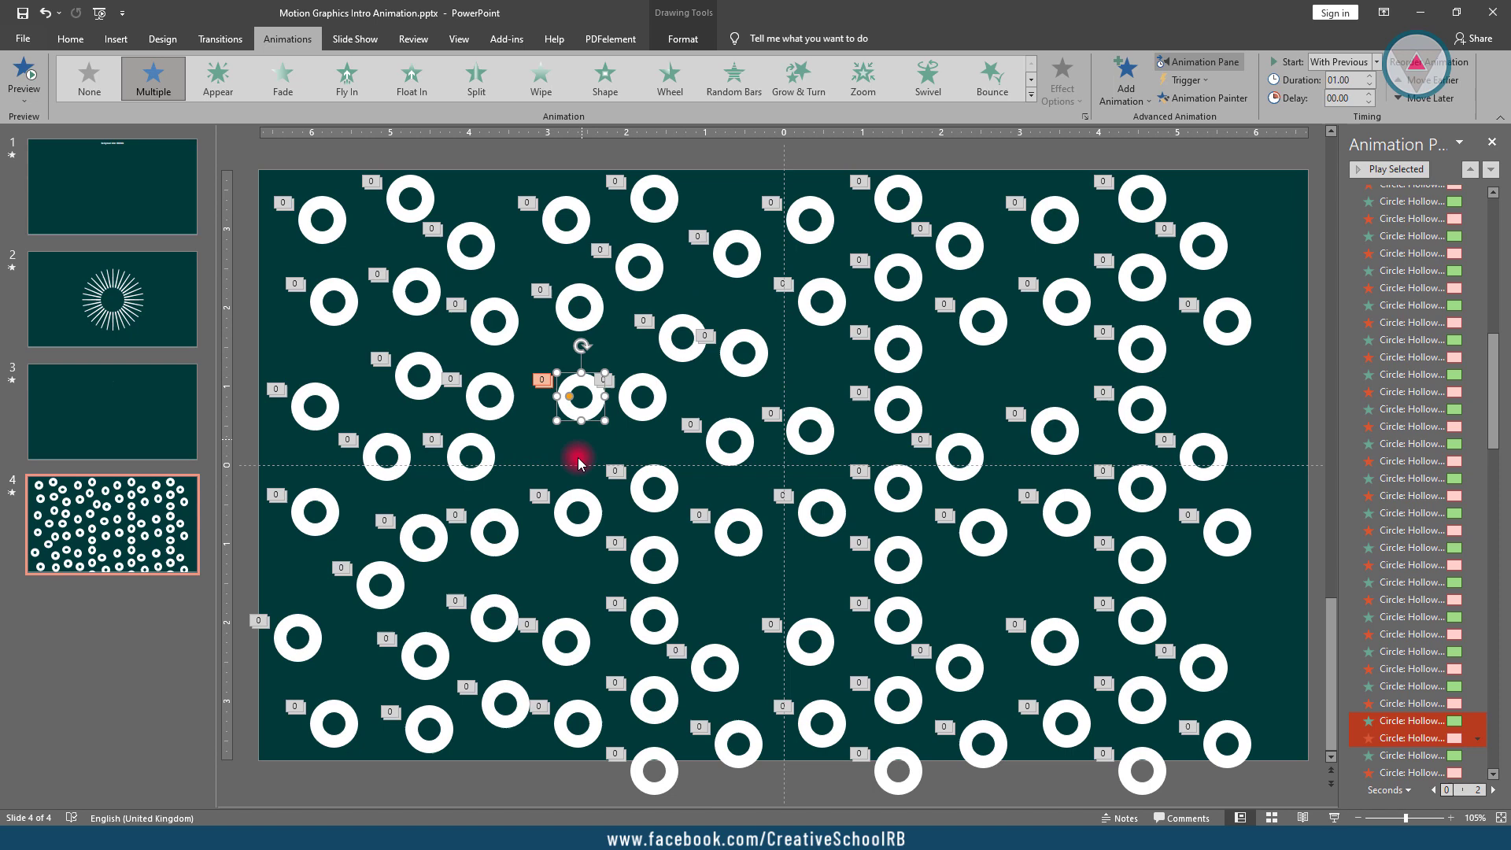
drag(579, 535, 556, 509)
drag(654, 578, 624, 572)
drag(550, 641, 556, 601)
drag(657, 617, 698, 610)
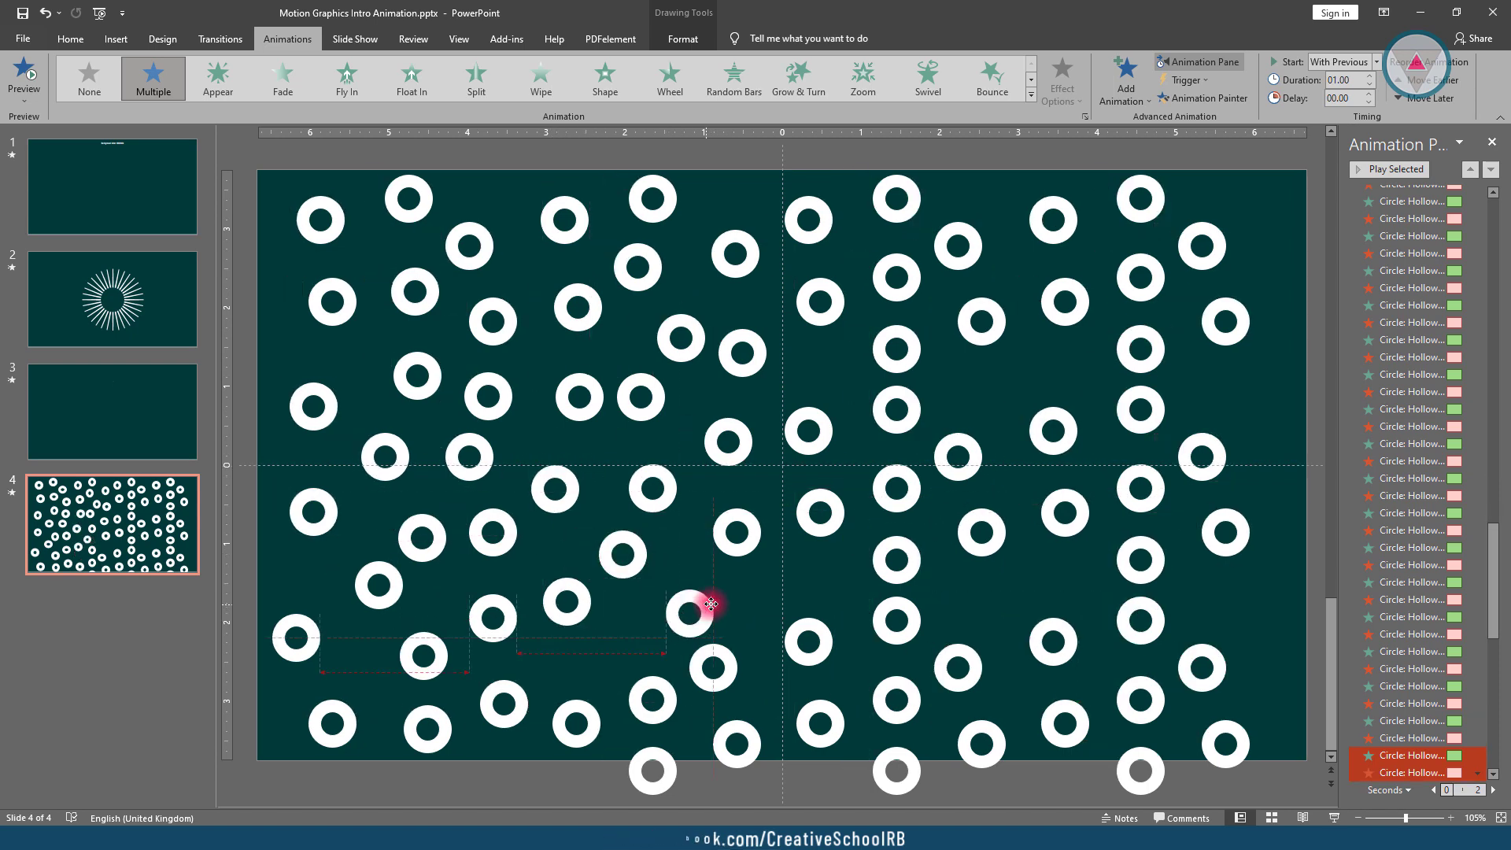
drag(656, 694, 641, 657)
mouse_move(654, 746)
mouse_down()
mouse_move(660, 705)
mouse_move(606, 659)
mouse_up()
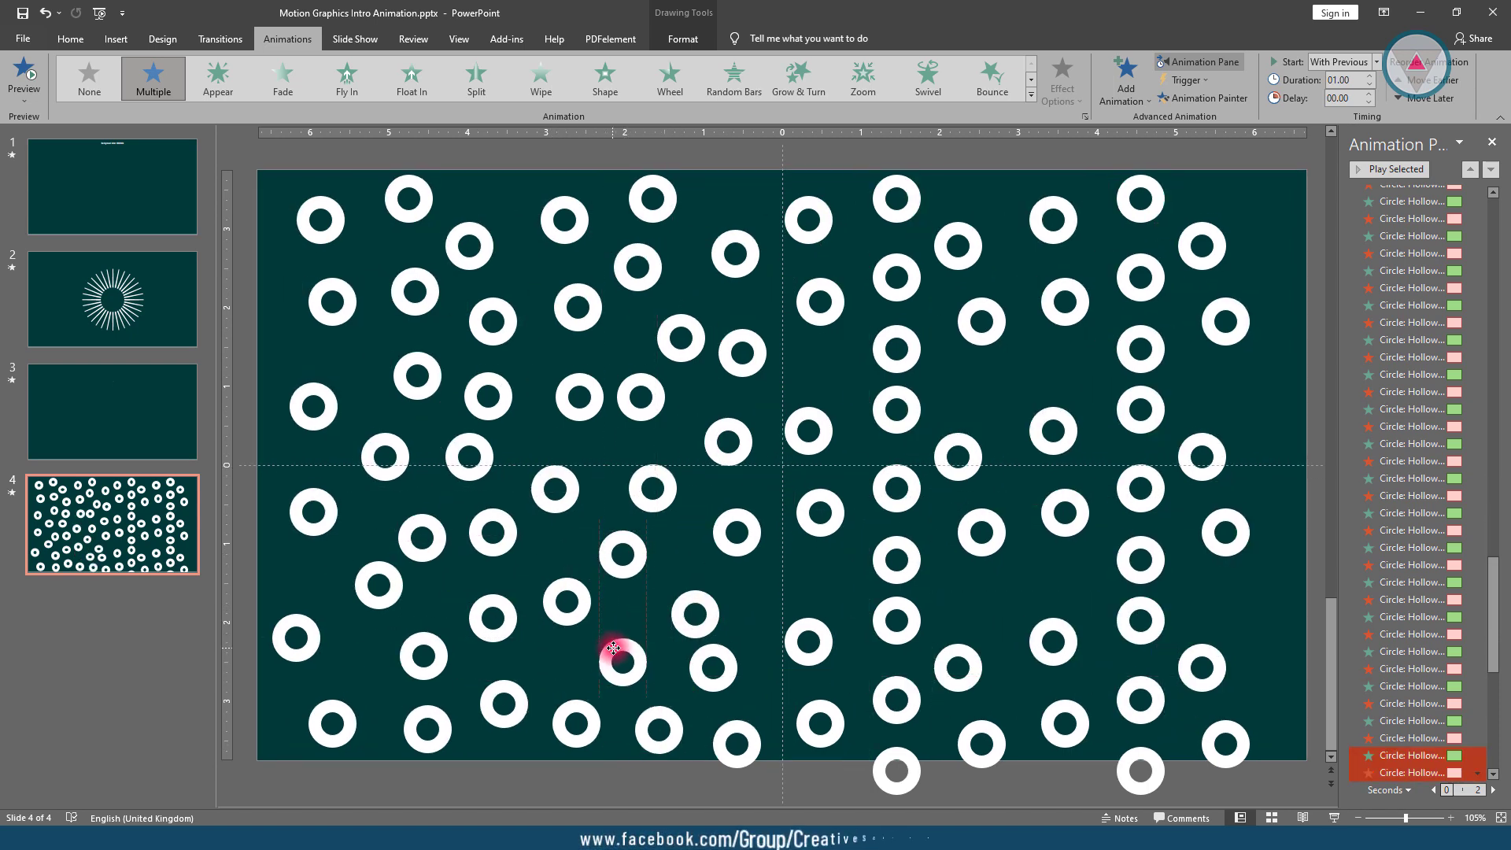
drag(712, 606, 712, 590)
drag(810, 643, 792, 613)
mouse_move(821, 720)
mouse_down()
mouse_move(816, 697)
mouse_move(890, 685)
mouse_up()
drag(899, 753, 903, 713)
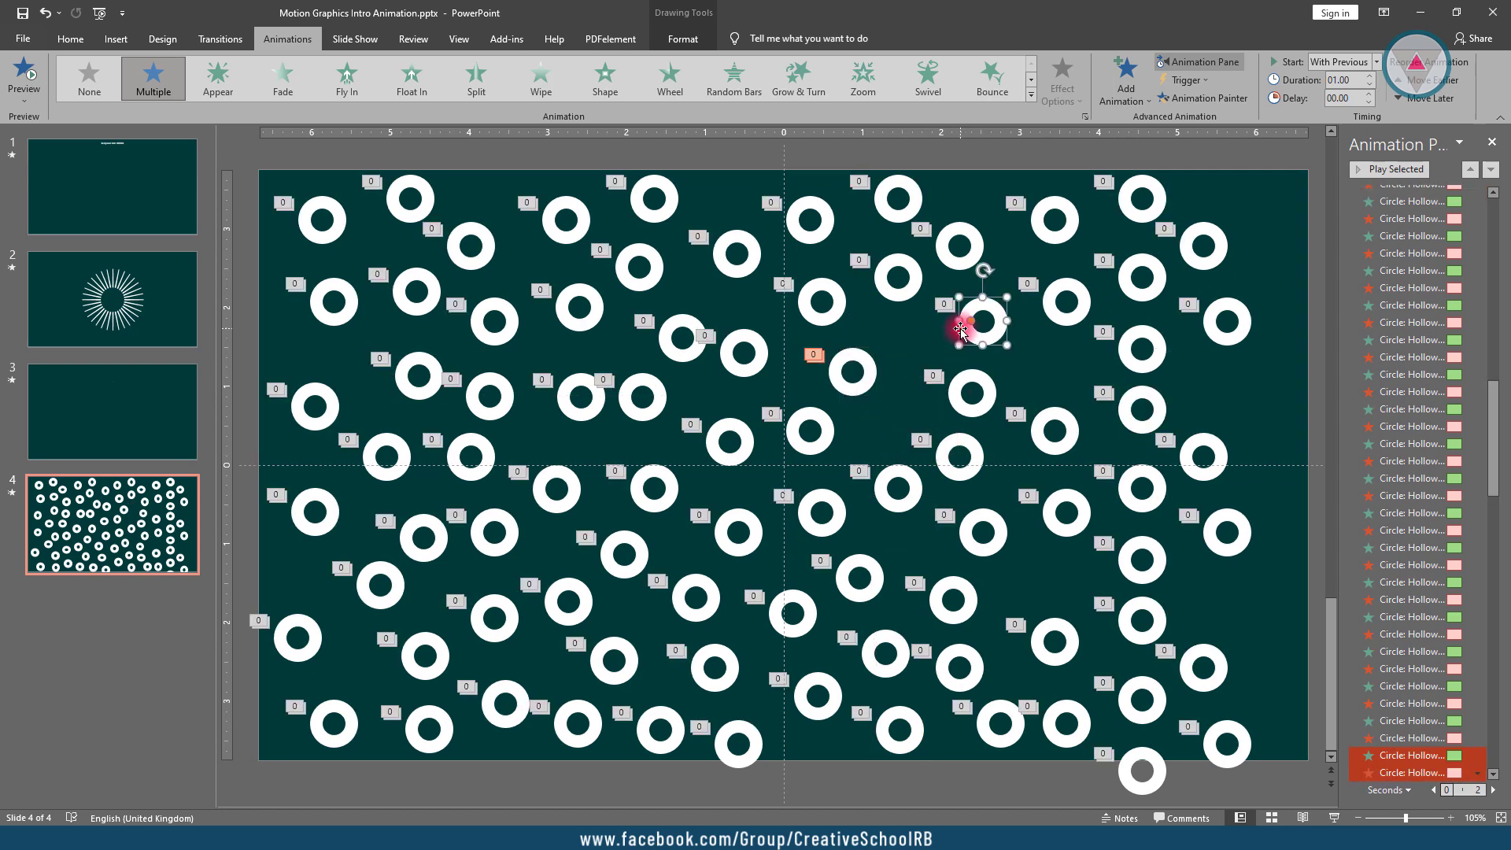
Scatter the rings across the right half and near the right edge
drag(962, 332, 928, 342)
click(960, 246)
drag(976, 461, 910, 421)
drag(912, 483, 934, 496)
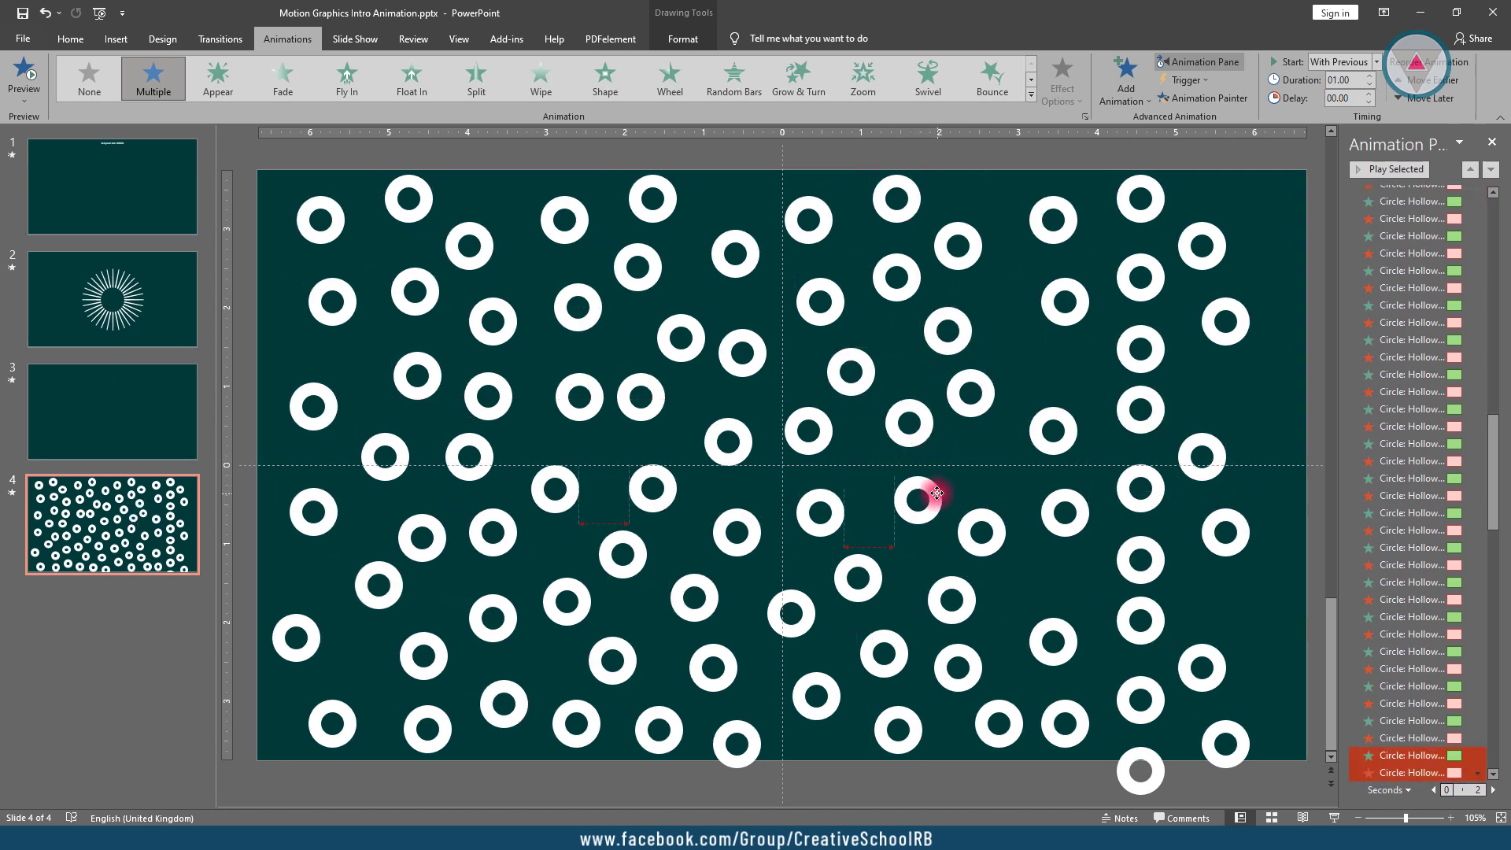
drag(1074, 427, 1074, 384)
drag(1154, 411, 1221, 388)
drag(1210, 455, 1257, 434)
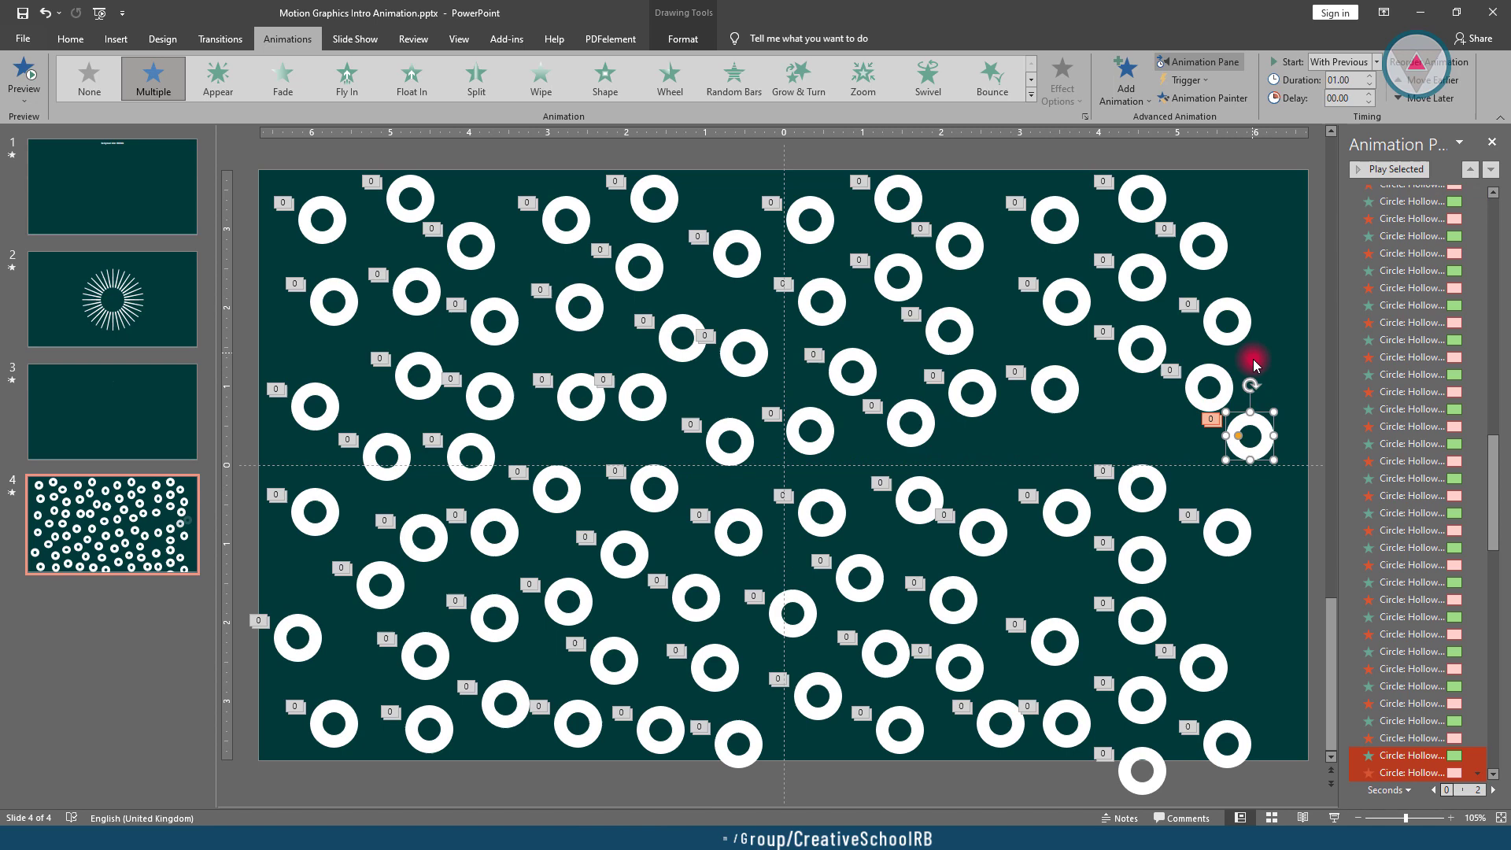
drag(1240, 311, 1273, 297)
click(1229, 230)
drag(1229, 231, 1257, 207)
drag(1231, 524, 1259, 532)
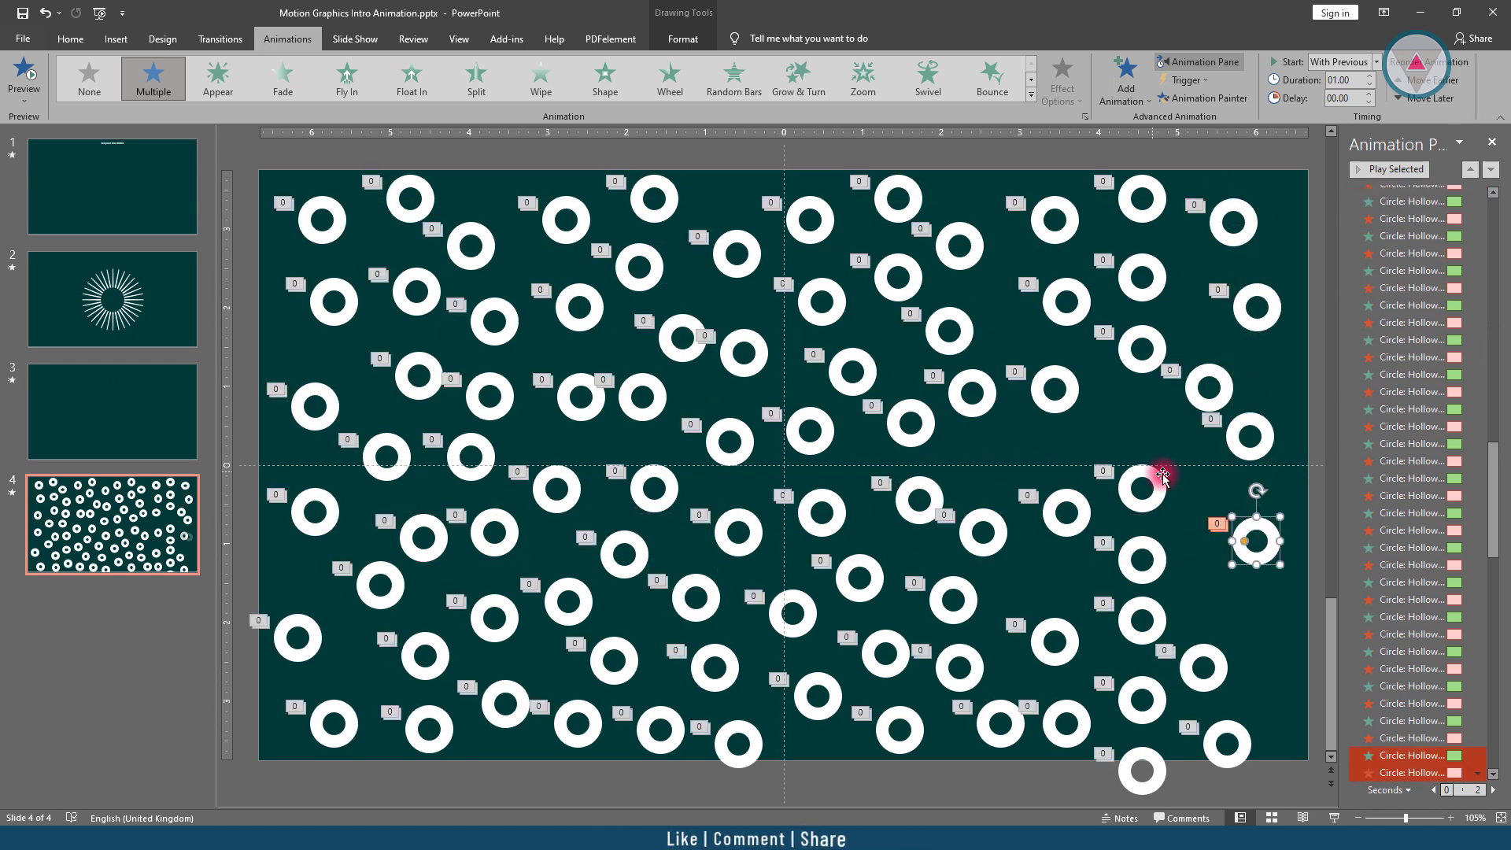
drag(1164, 474, 1207, 433)
drag(1145, 369, 1117, 384)
drag(1151, 283, 1180, 293)
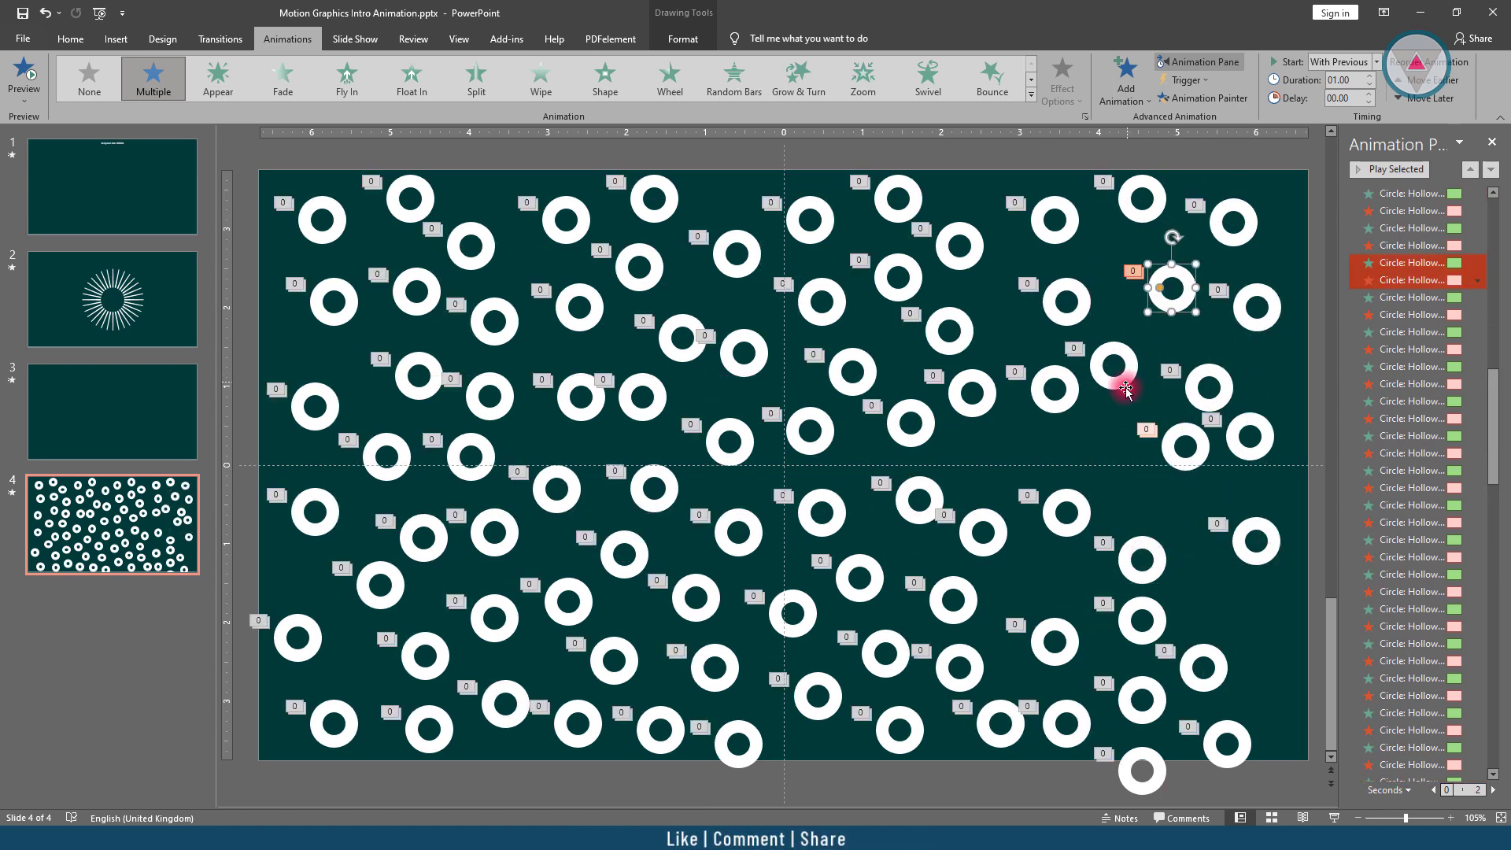
drag(1123, 382, 1133, 381)
mouse_move(1147, 556)
mouse_down()
mouse_move(1164, 515)
mouse_move(1097, 468)
mouse_up()
Move the lower-right and bottom-edge rings to irregular spots inside the slide
drag(988, 394, 1003, 409)
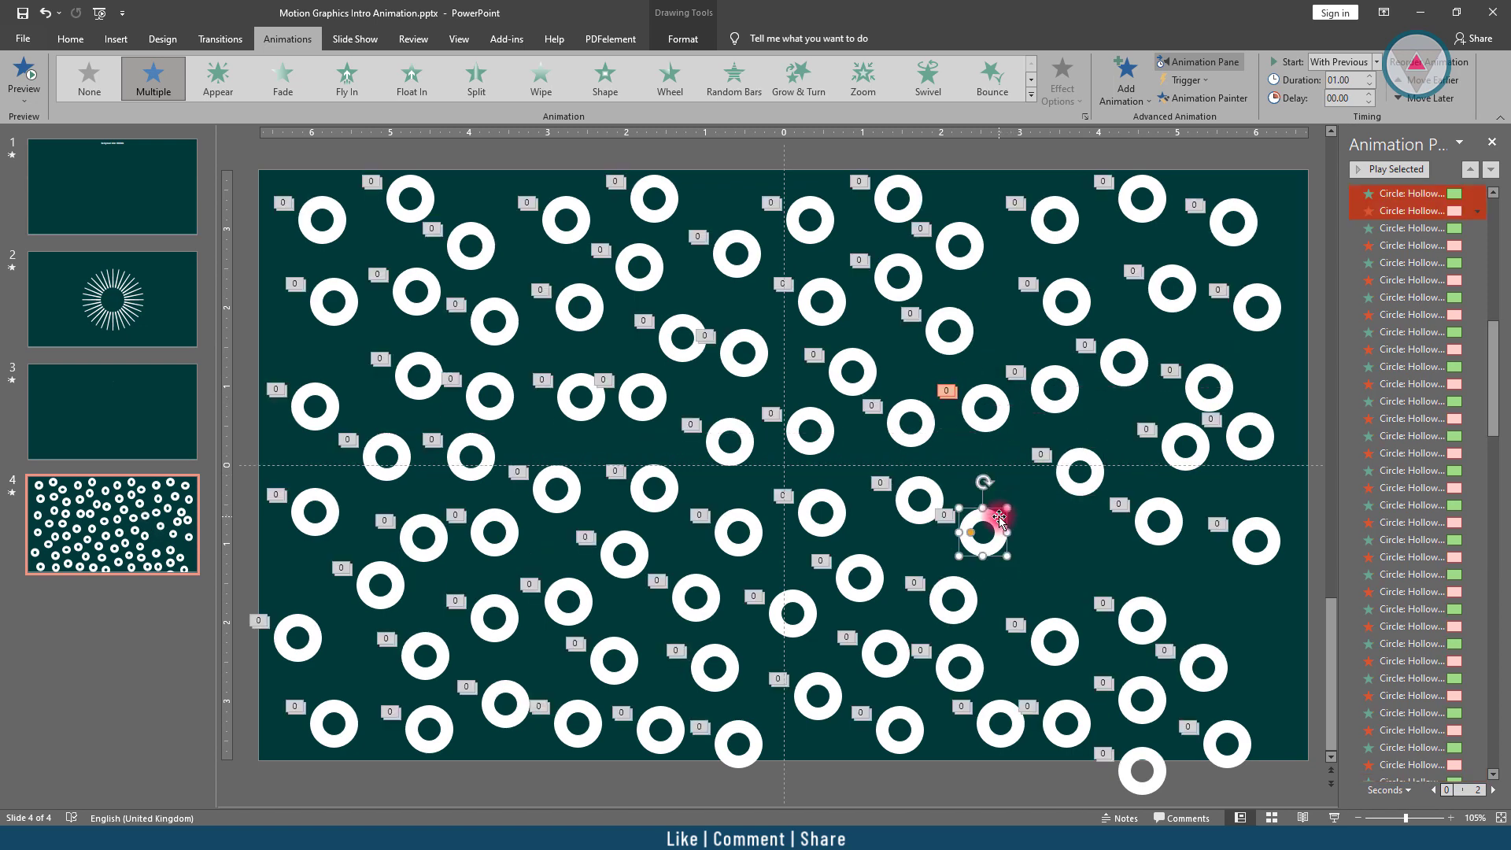
drag(982, 523, 996, 499)
drag(1055, 625, 1053, 567)
drag(1066, 723, 1047, 659)
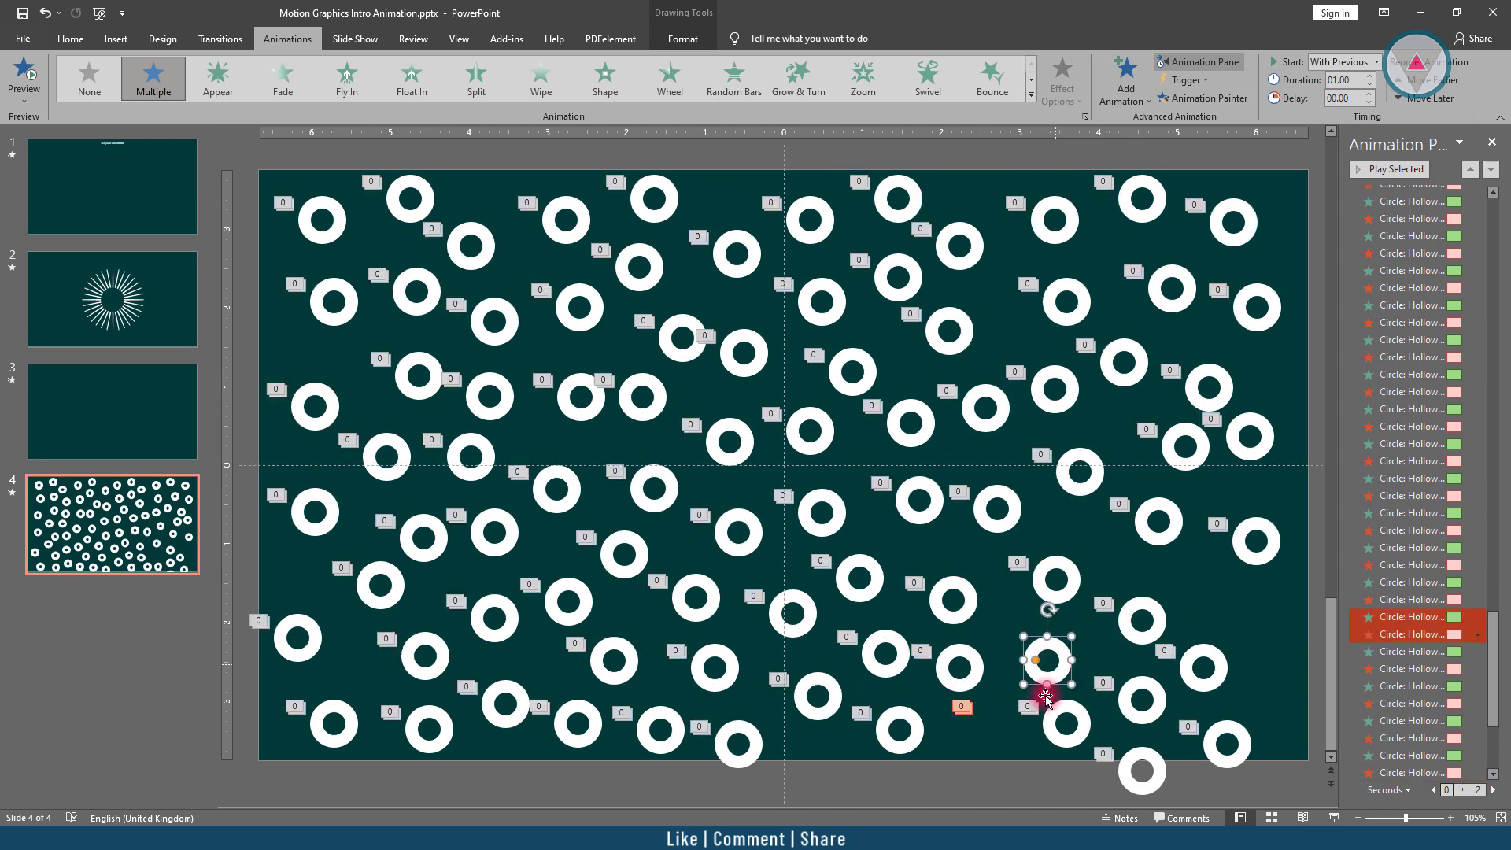
drag(1001, 722, 1026, 730)
drag(1151, 637, 1179, 611)
drag(1216, 669, 1242, 673)
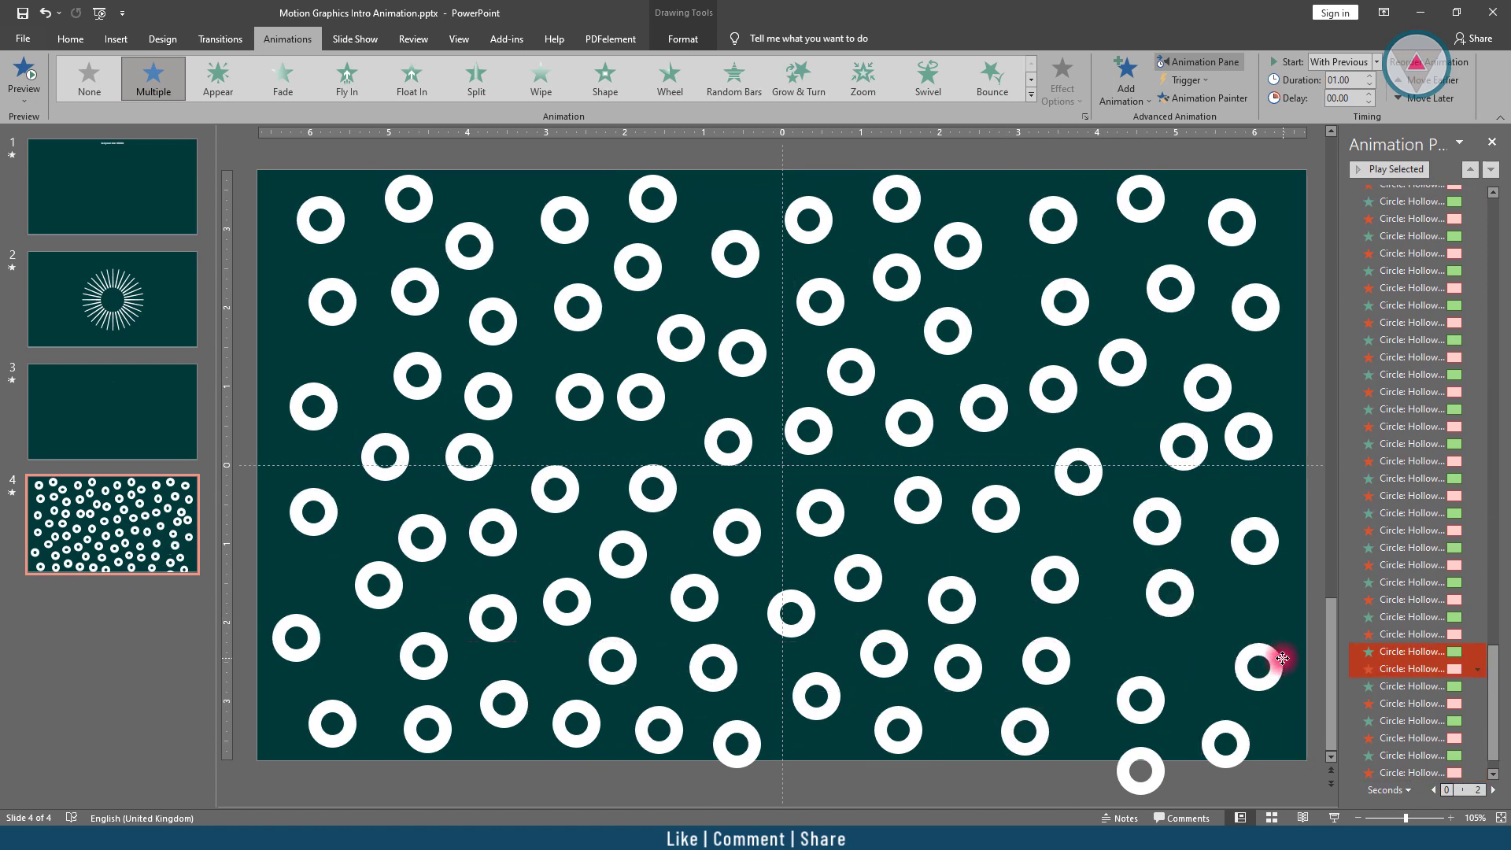
drag(1151, 708, 1132, 661)
drag(1141, 768, 1149, 723)
drag(1227, 751, 1272, 736)
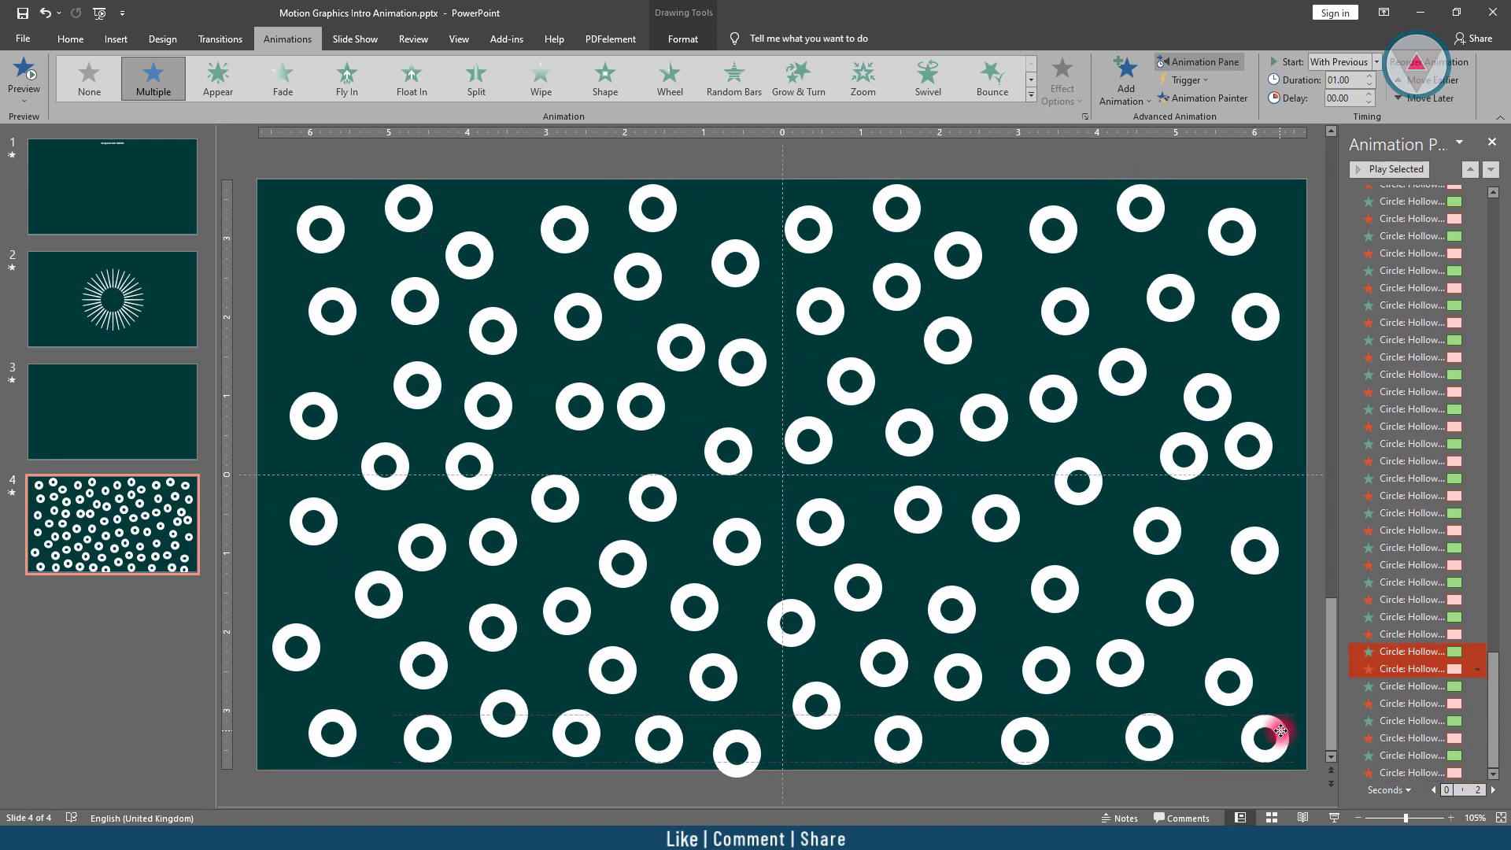
drag(1229, 680, 1236, 656)
drag(761, 736, 823, 683)
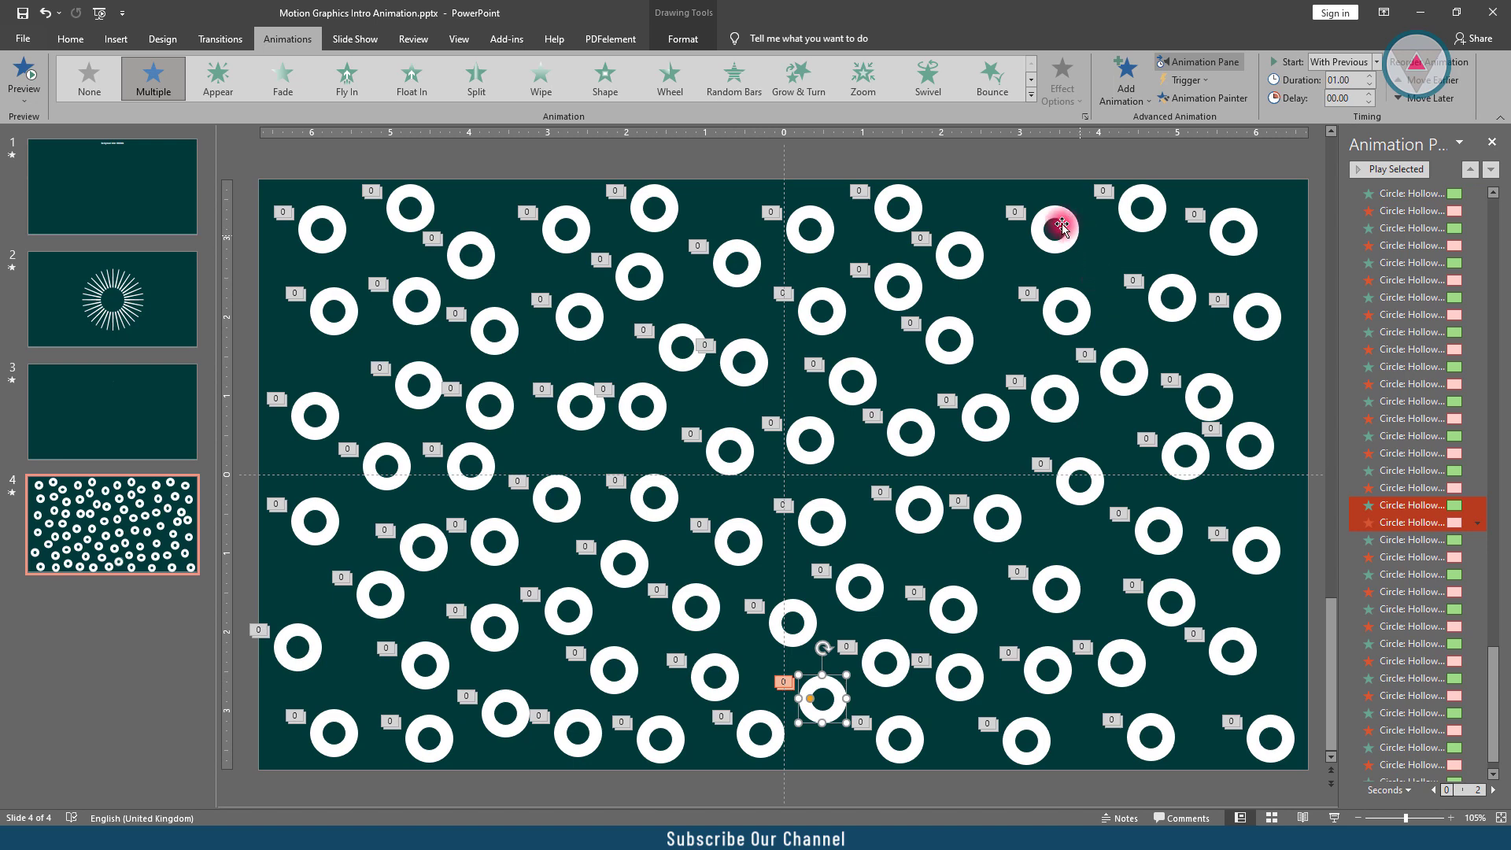
click(1021, 196)
click(1370, 172)
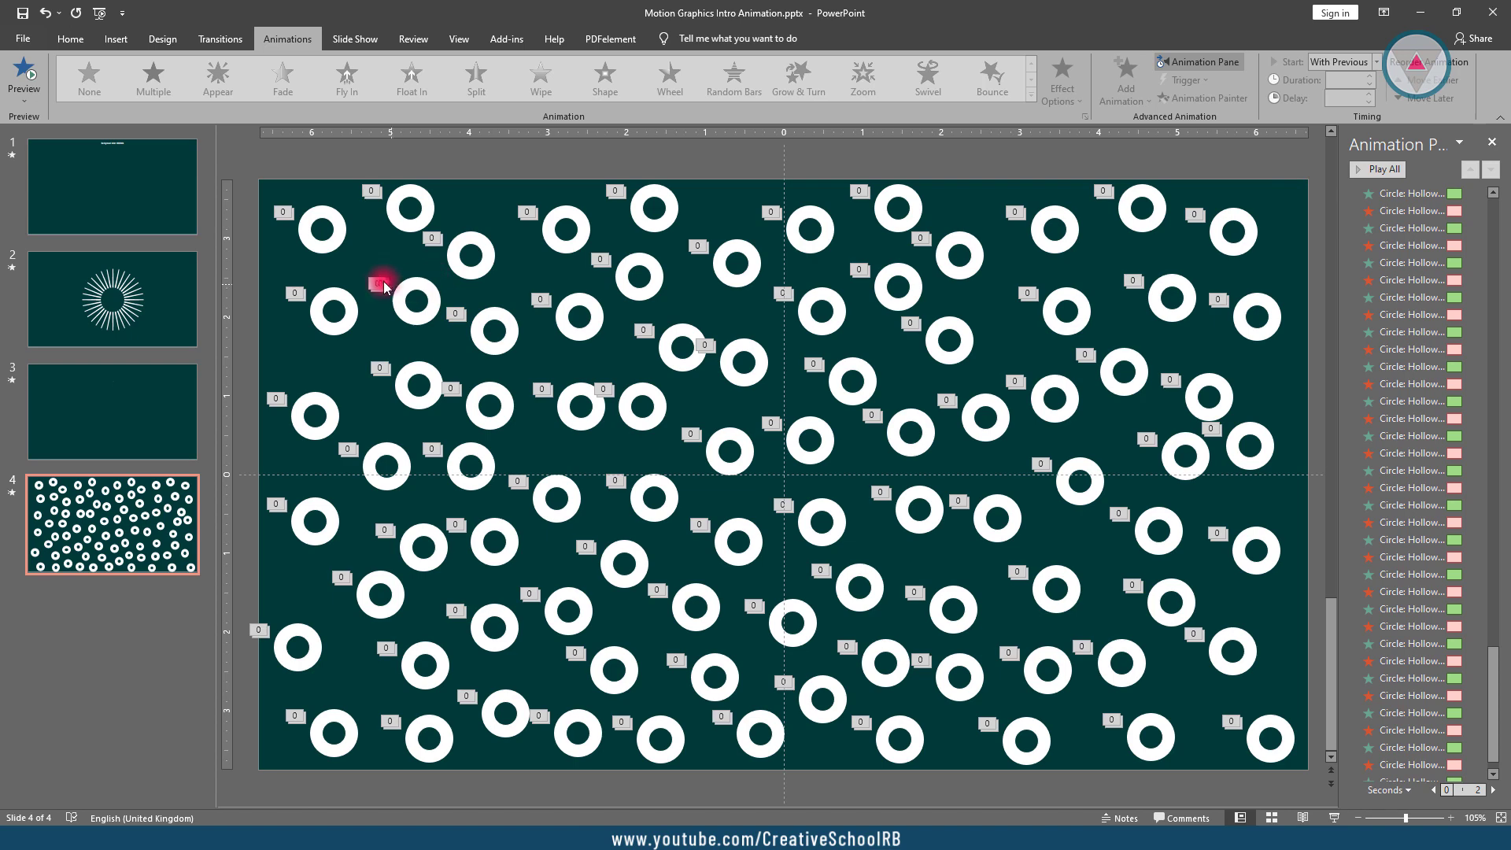
Ctrl-select scattered rings at the top-left, left side, bottom and right side
click(399, 221)
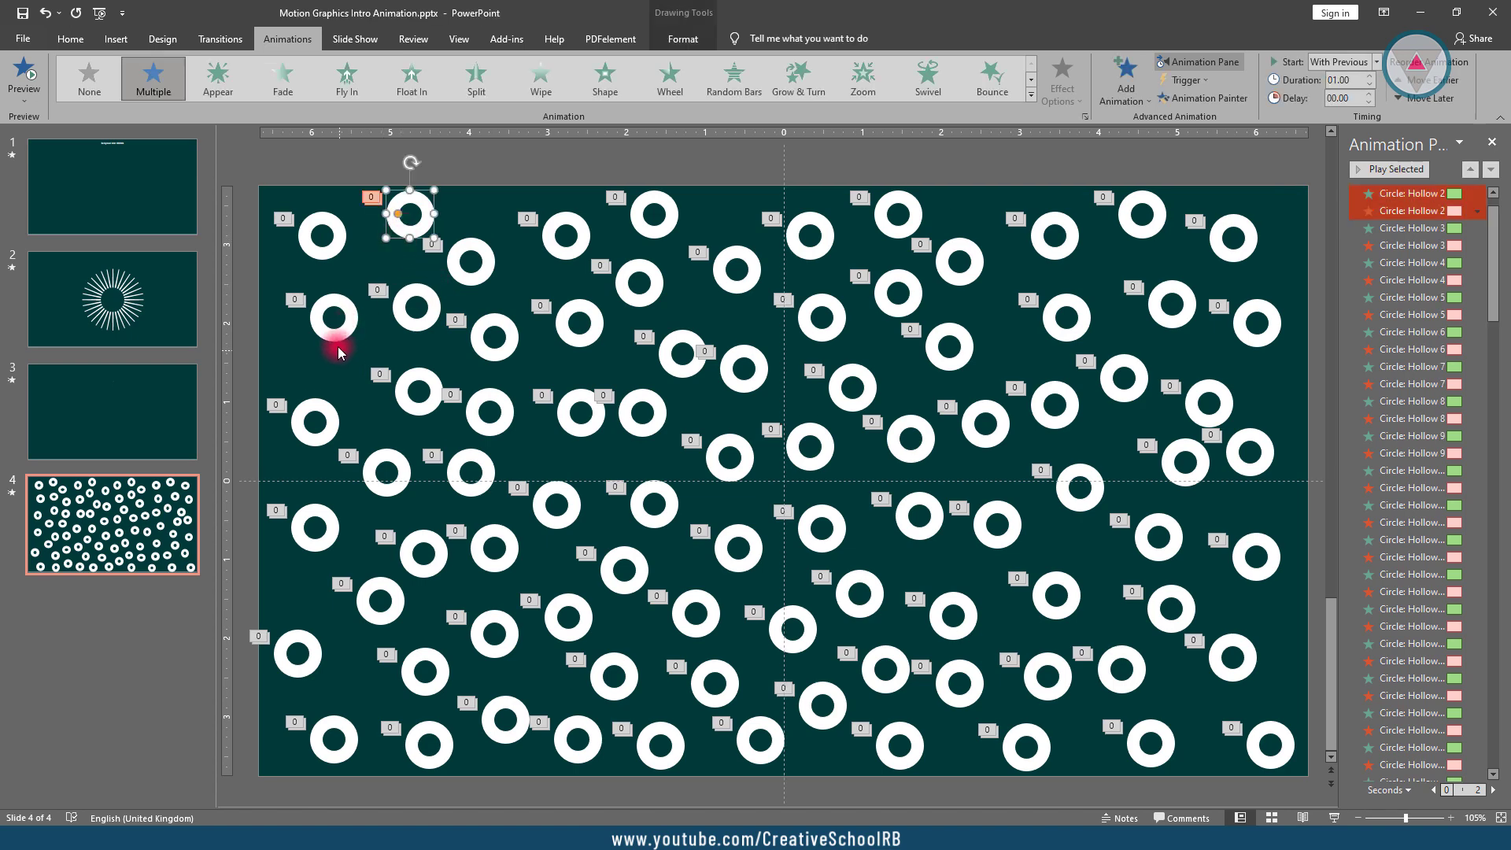
shift+click(330, 424)
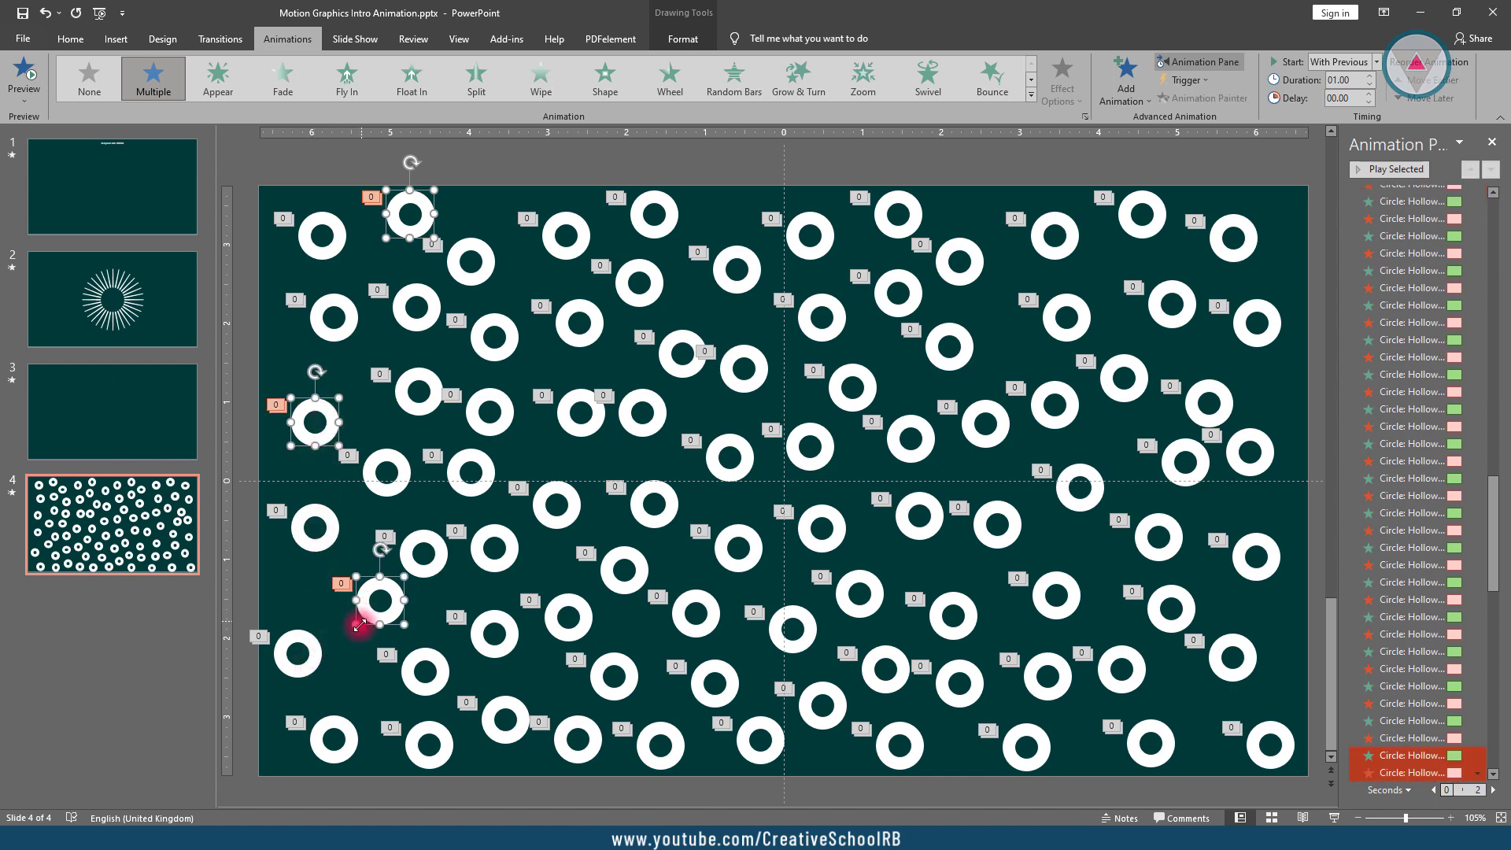
shift+click(579, 730)
shift+click(821, 711)
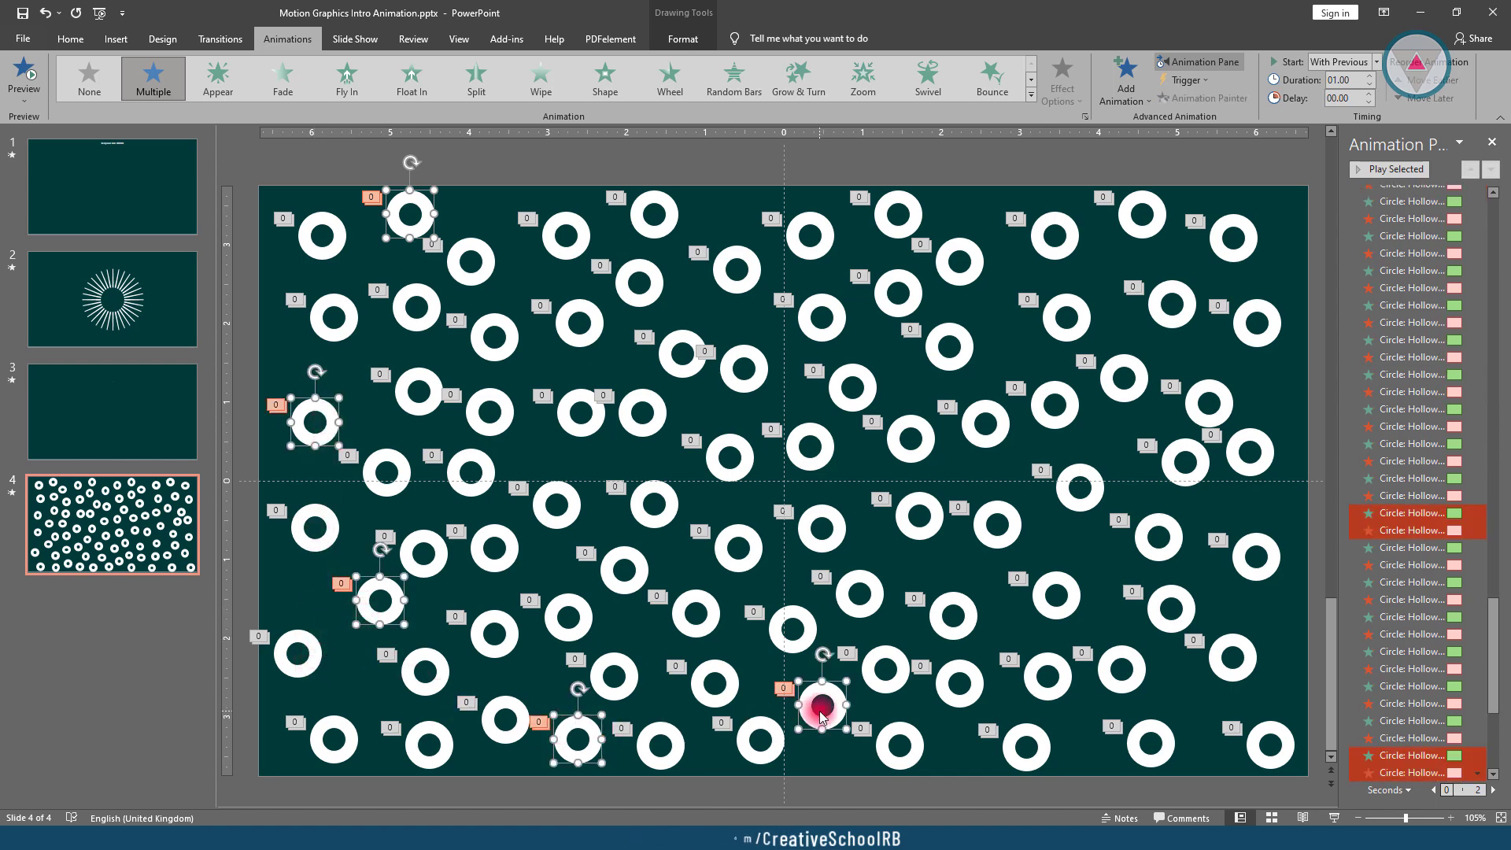
shift+click(1037, 682)
shift+click(1151, 546)
shift+click(1275, 735)
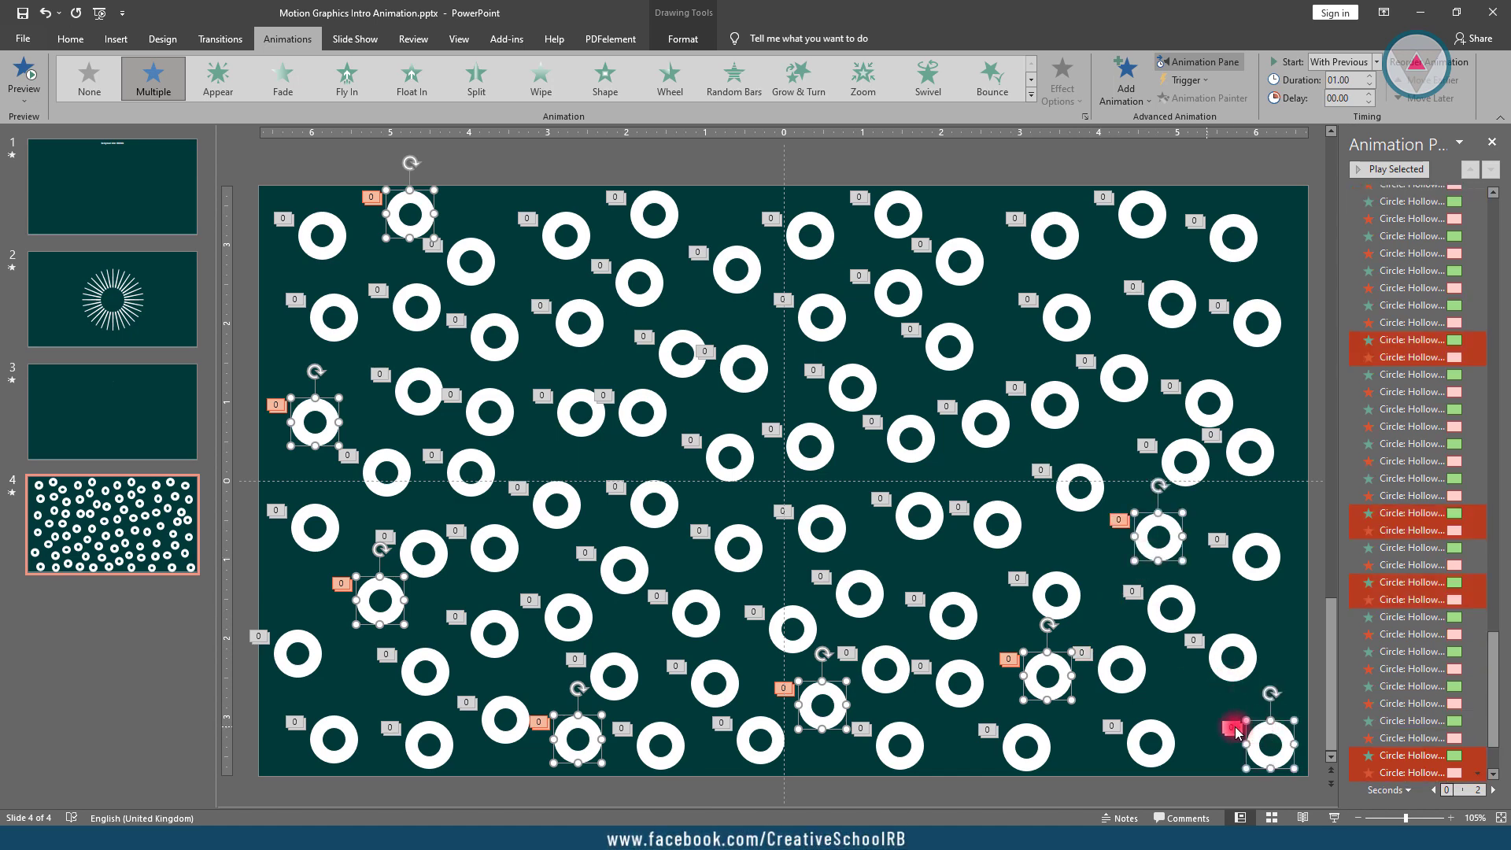
shift+click(1254, 326)
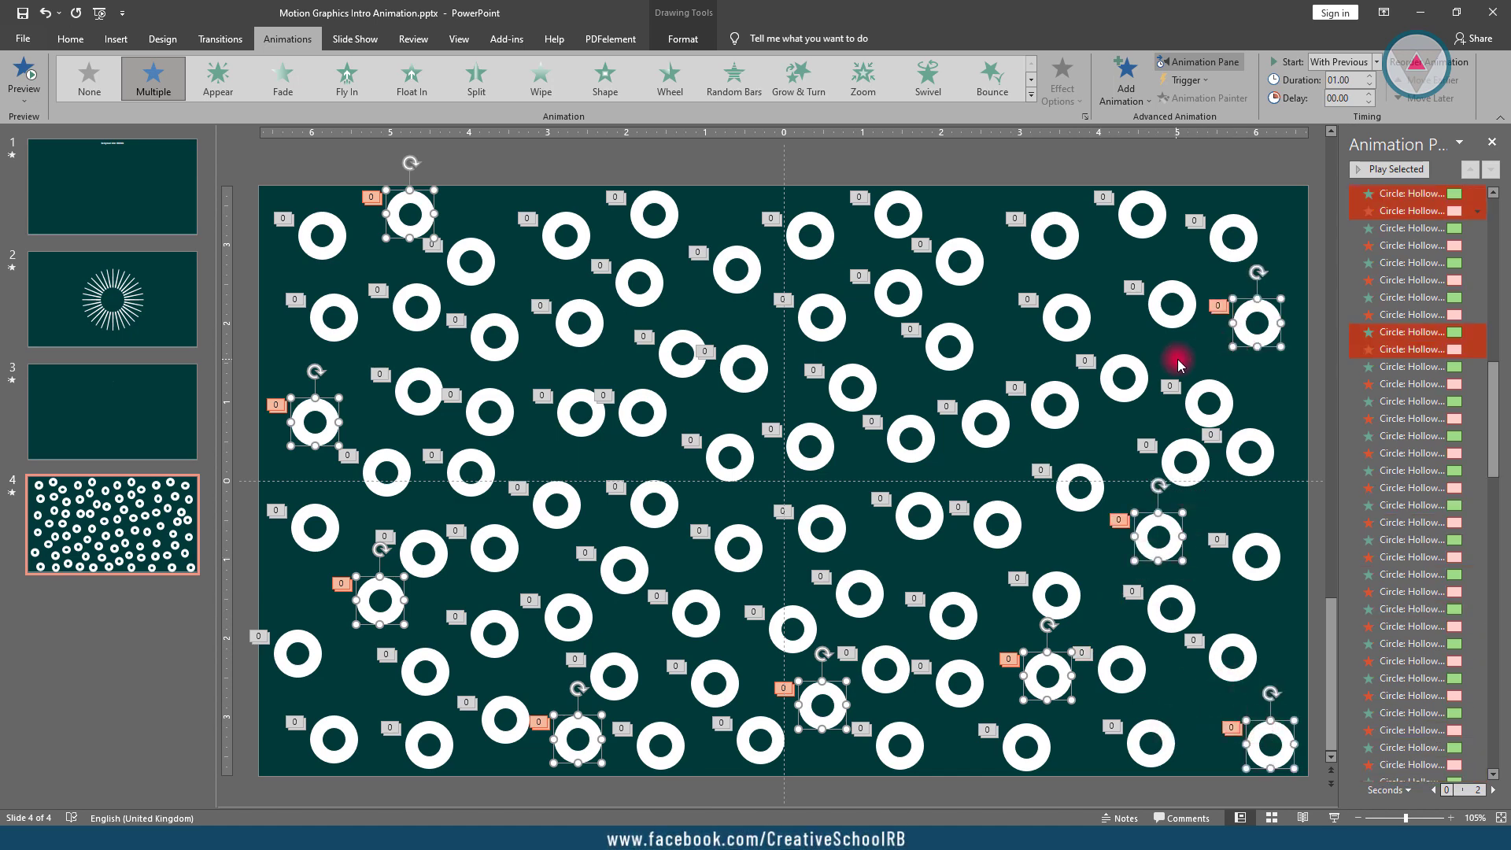
Add upper and central rings to the selection, give them a 00.15 delay, and cut them
shift+click(1087, 241)
shift+click(1063, 402)
shift+click(904, 291)
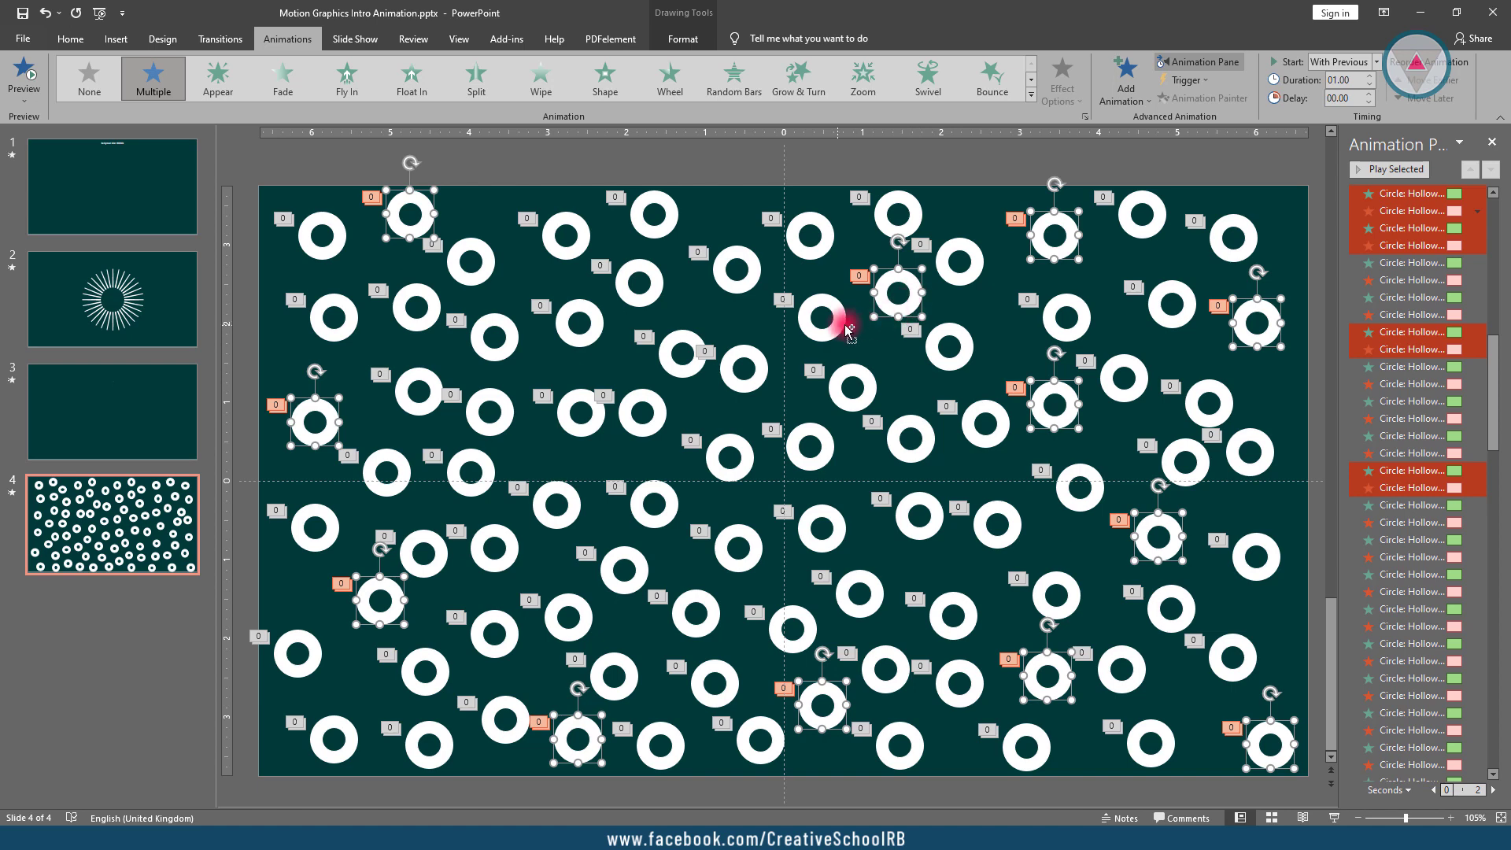
shift+click(687, 341)
shift+click(645, 217)
shift+click(505, 401)
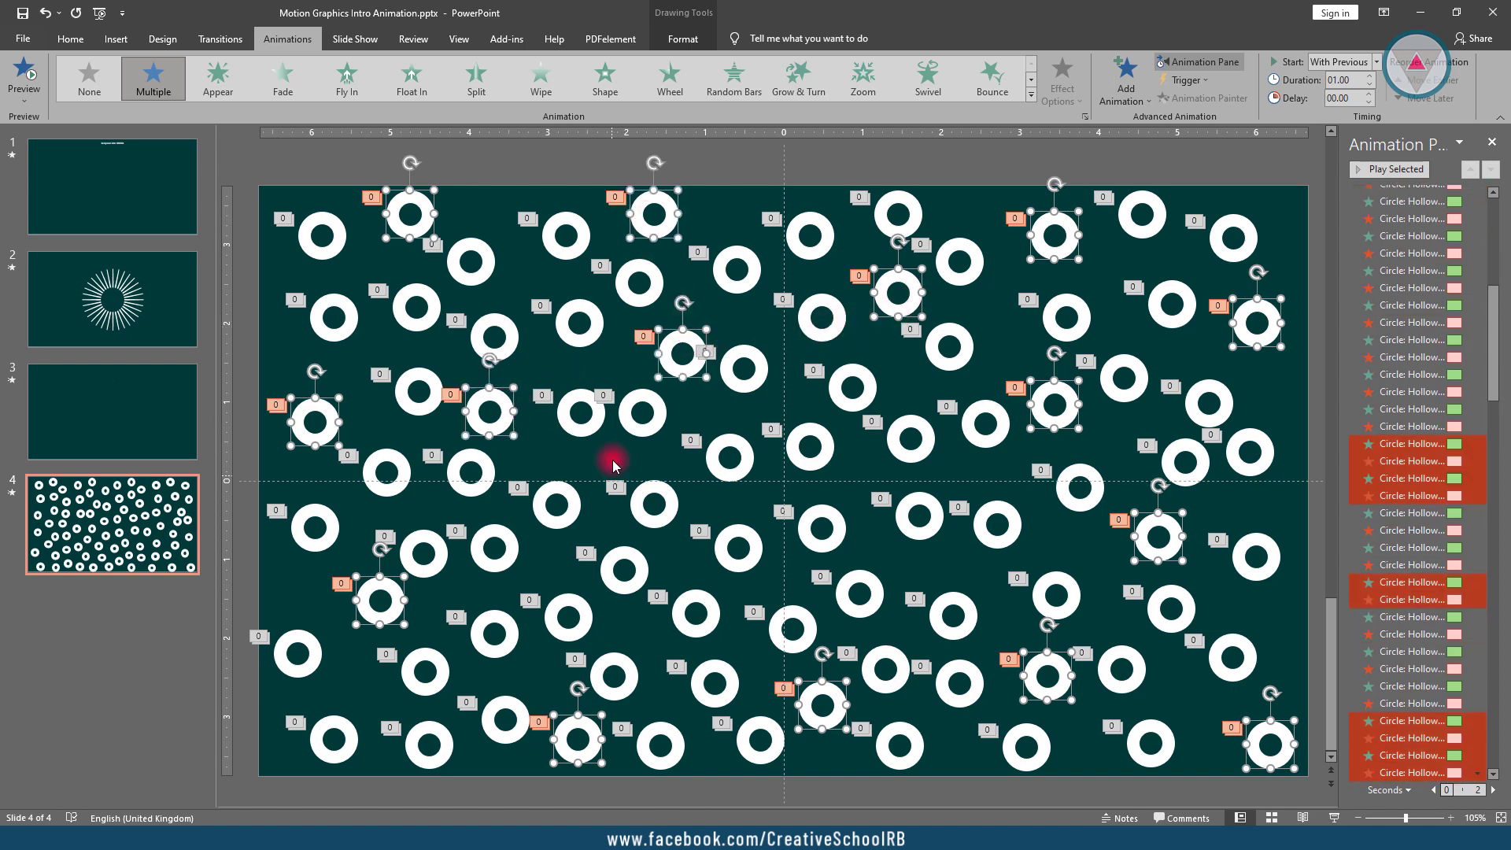
shift+click(625, 563)
shift+click(809, 536)
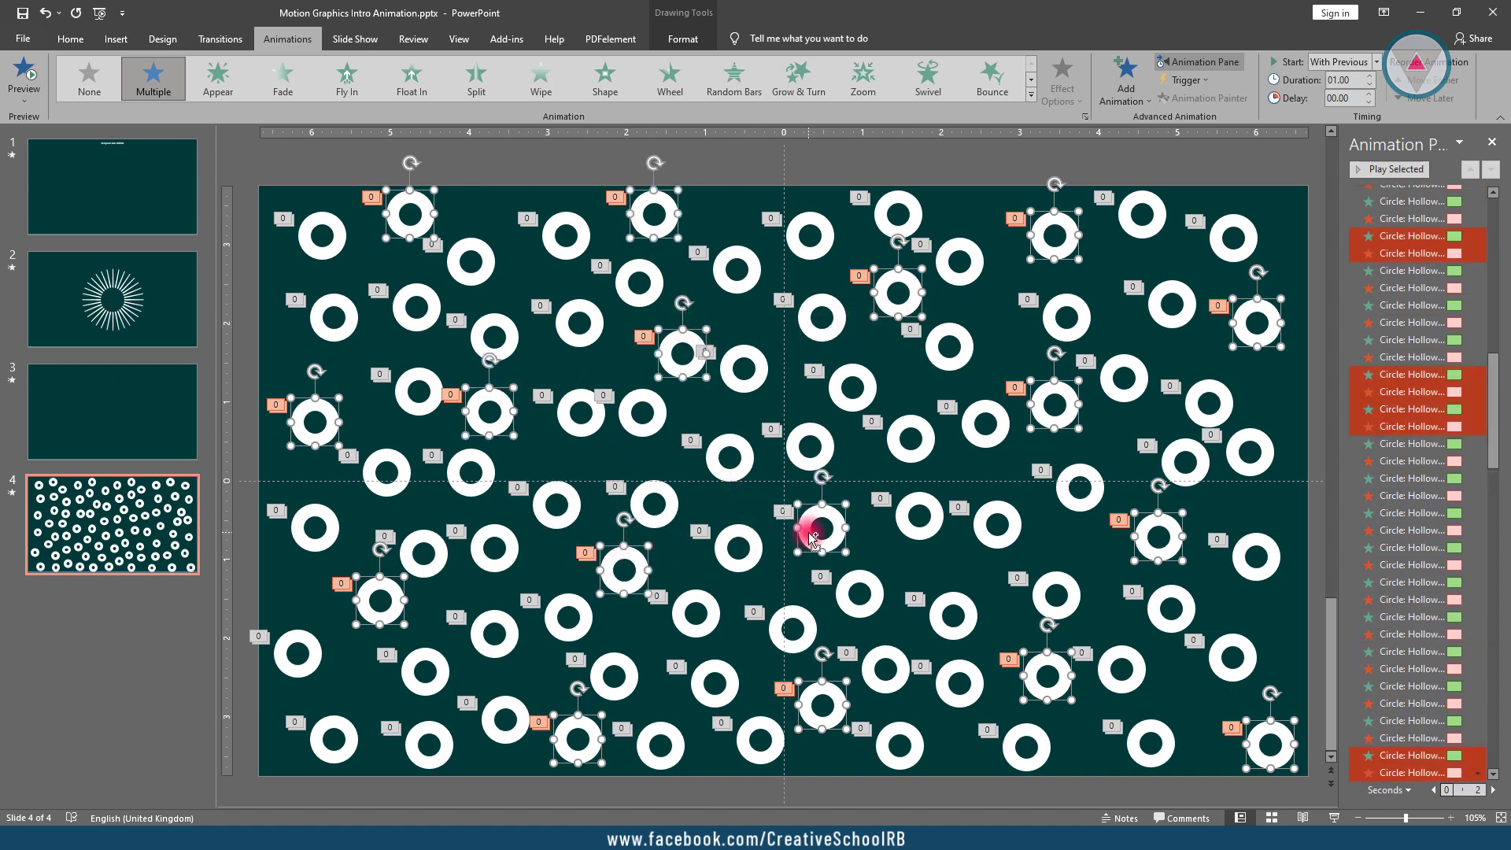
shift+click(995, 519)
text(15)
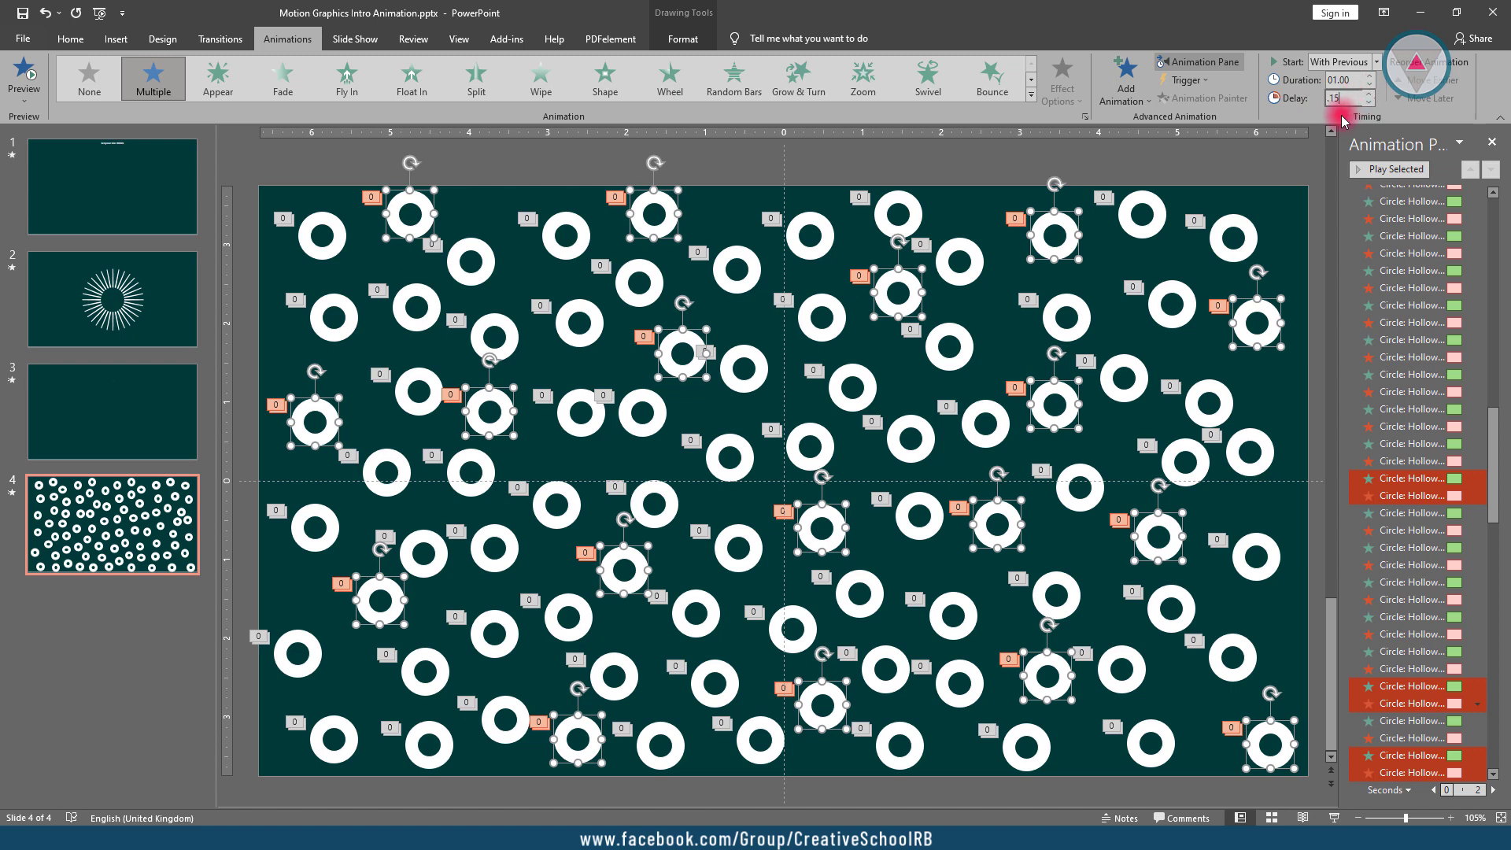
key(Return)
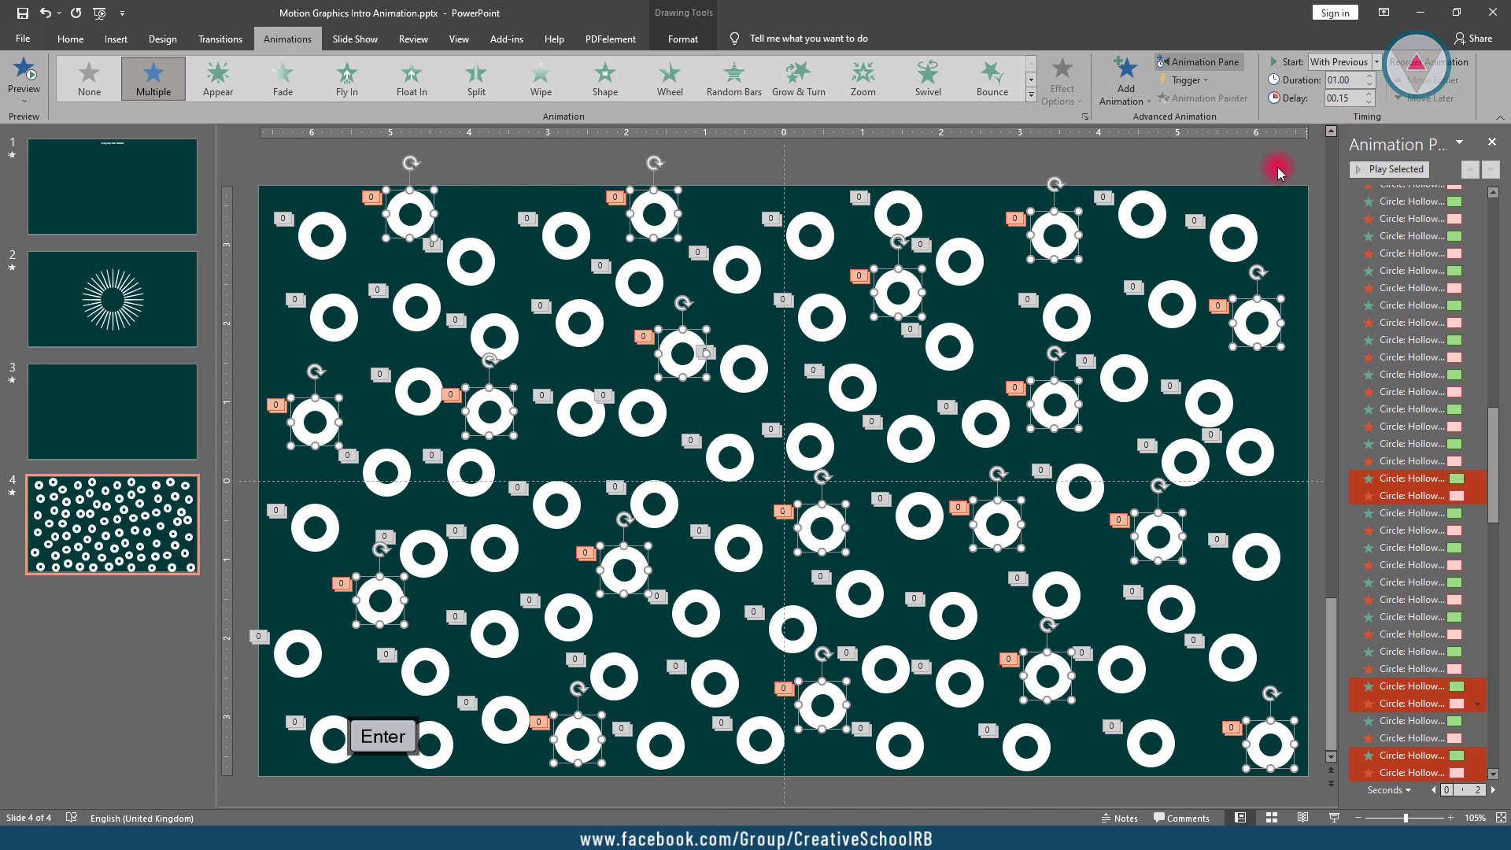
key(ctrl+x)
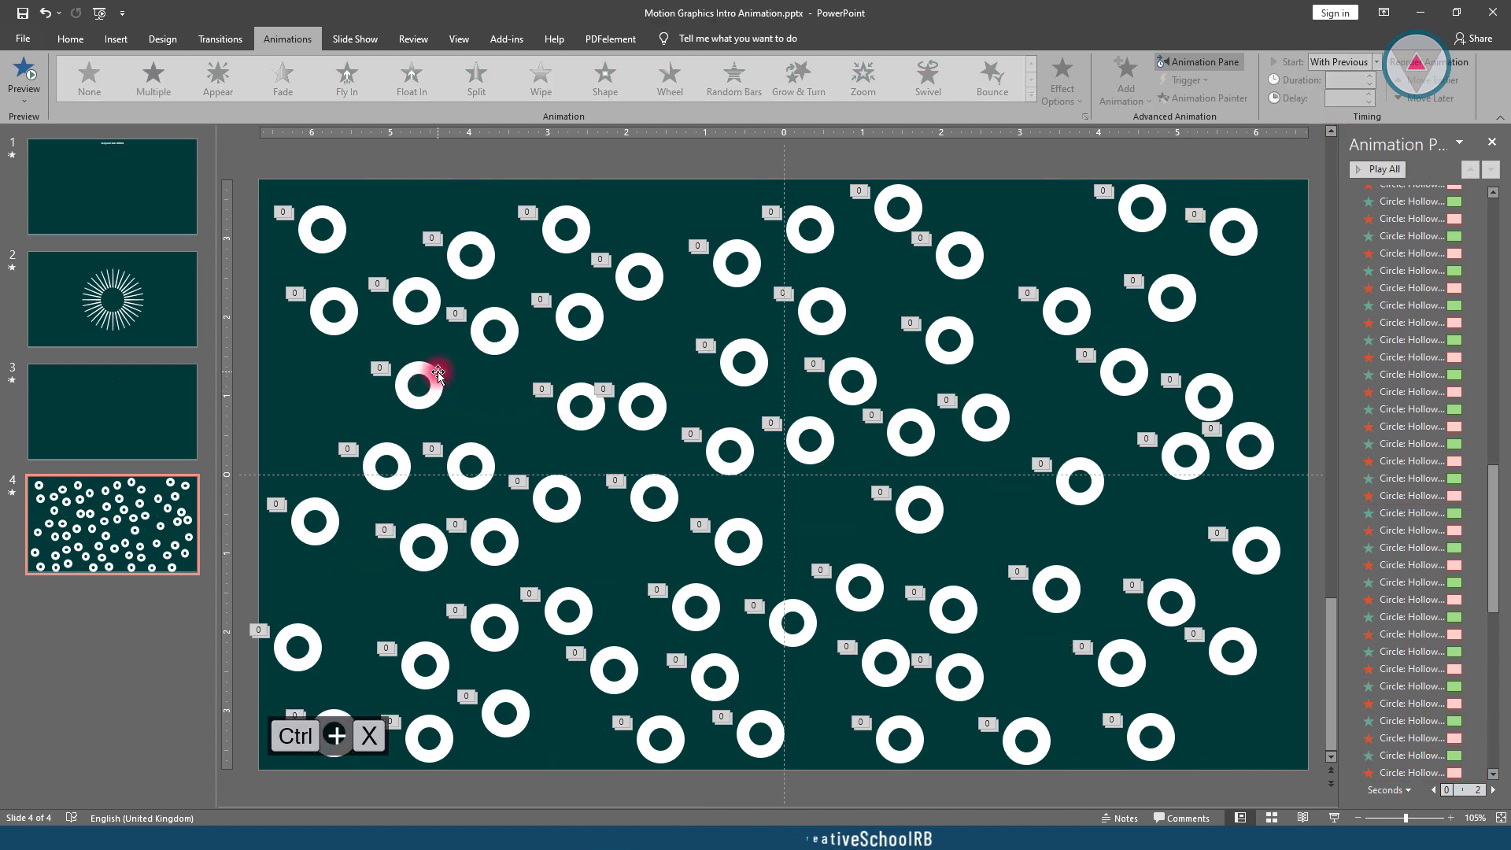
Select nine scattered rings across the left, centre and upper right of slide 4
click(418, 303)
shift+click(470, 453)
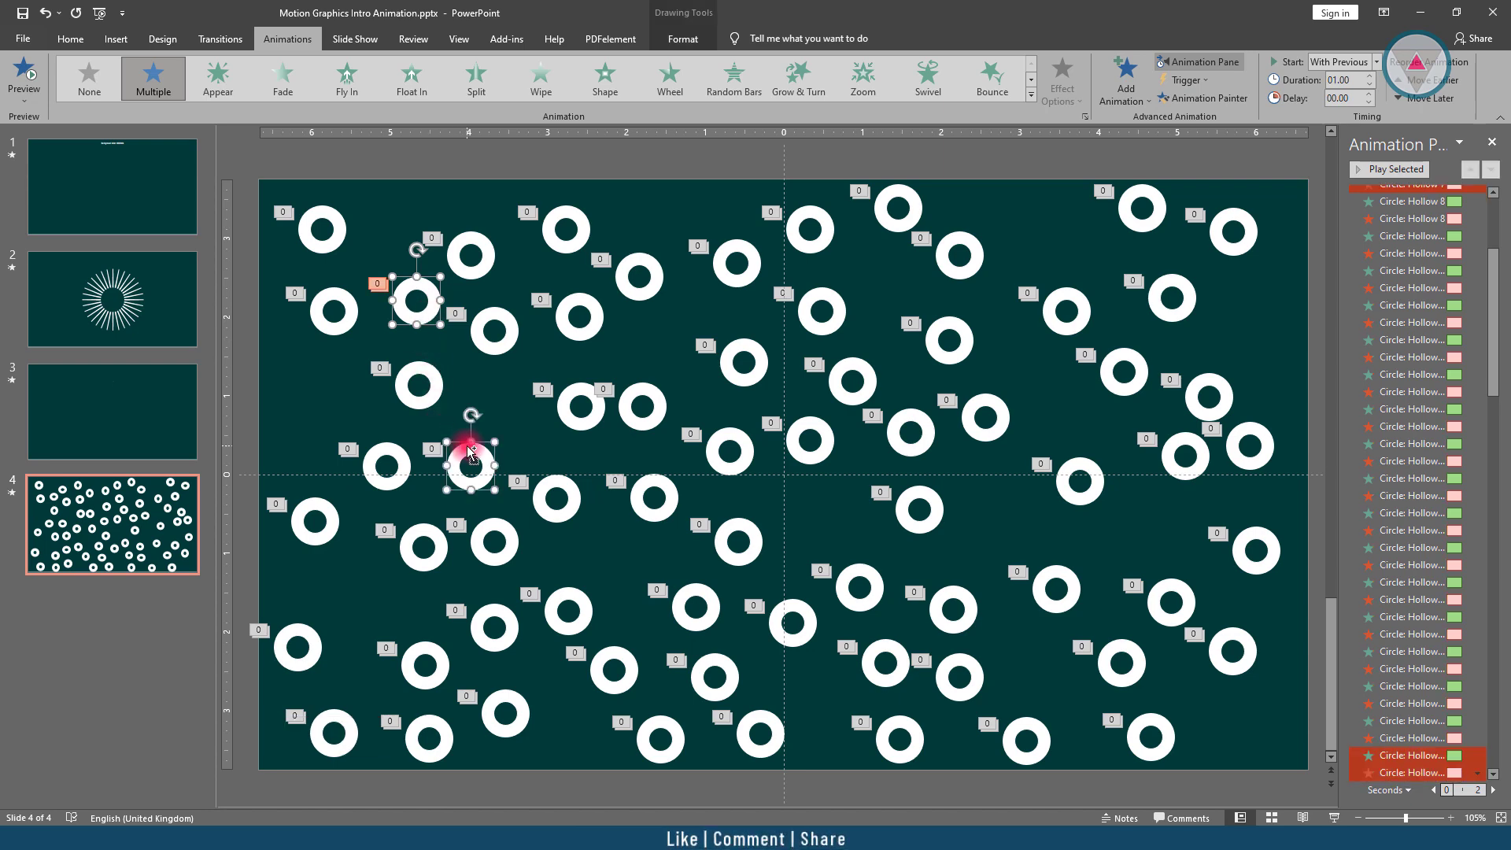
shift+click(494, 621)
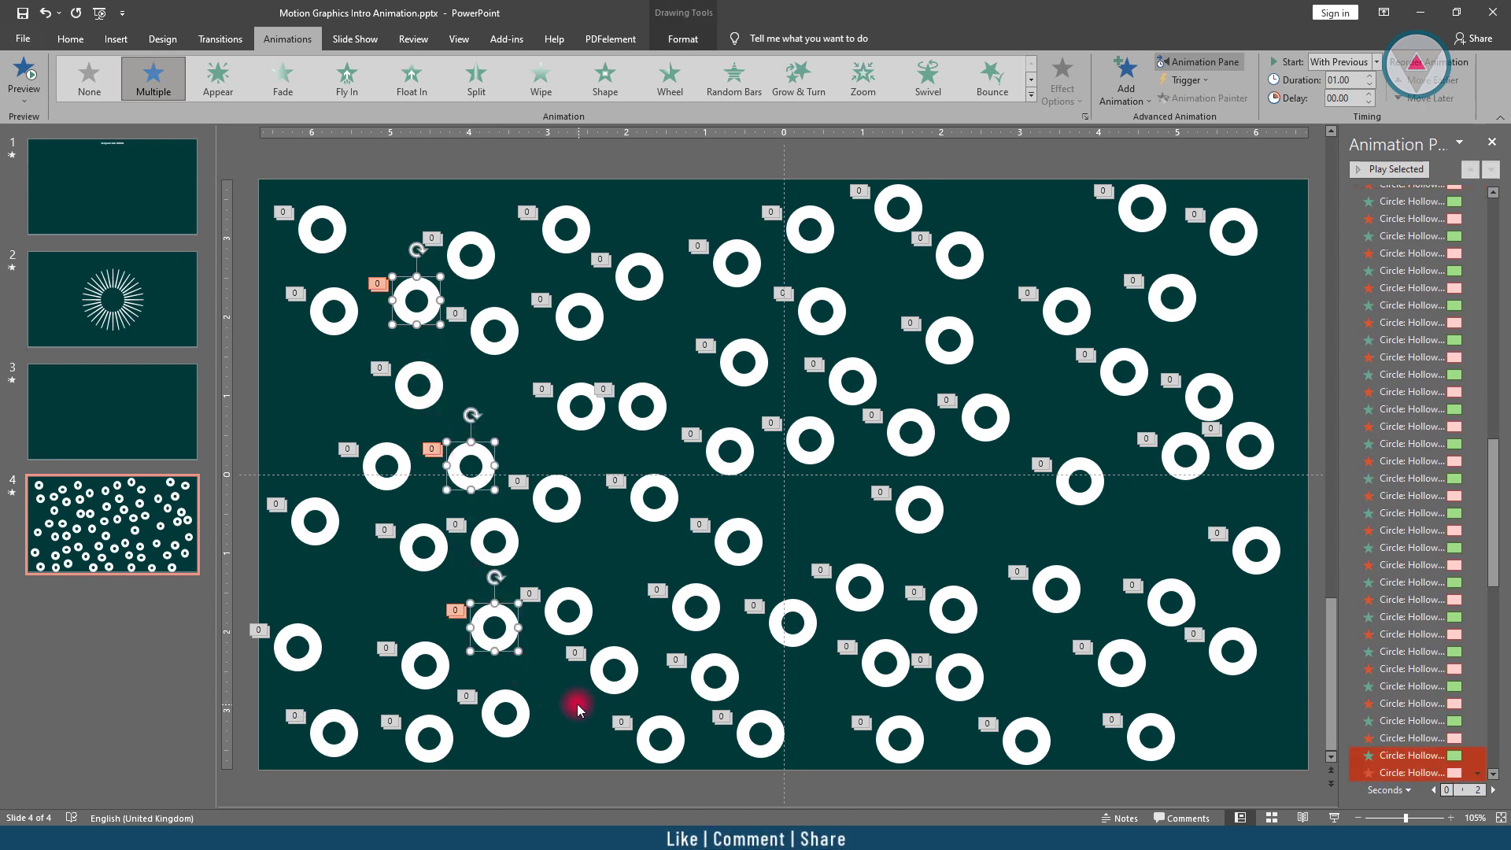
shift+click(667, 728)
shift+click(694, 602)
shift+click(739, 454)
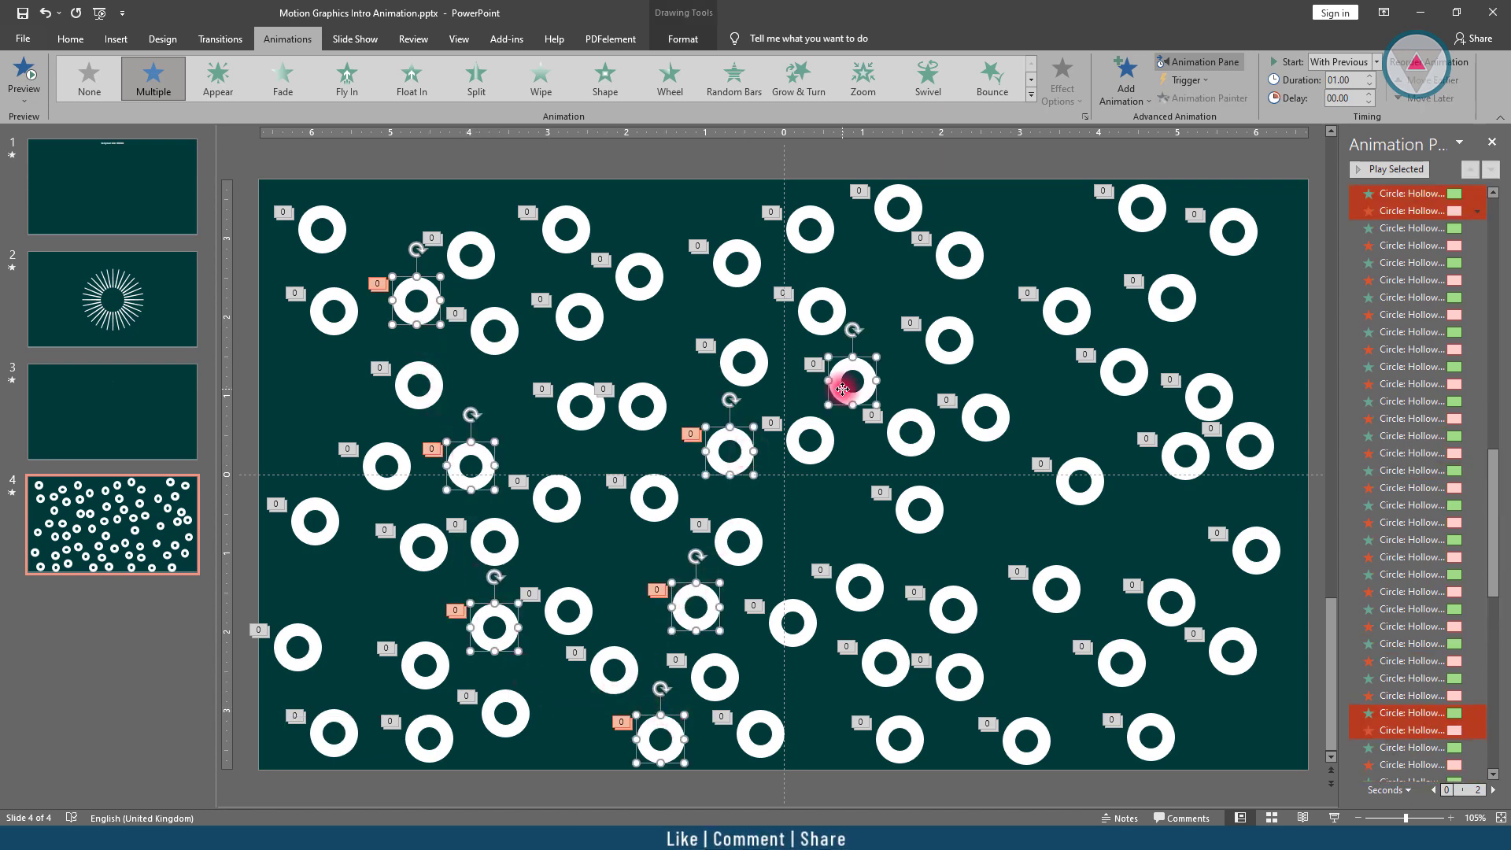
shift+click(630, 286)
shift+click(961, 286)
shift+click(1116, 364)
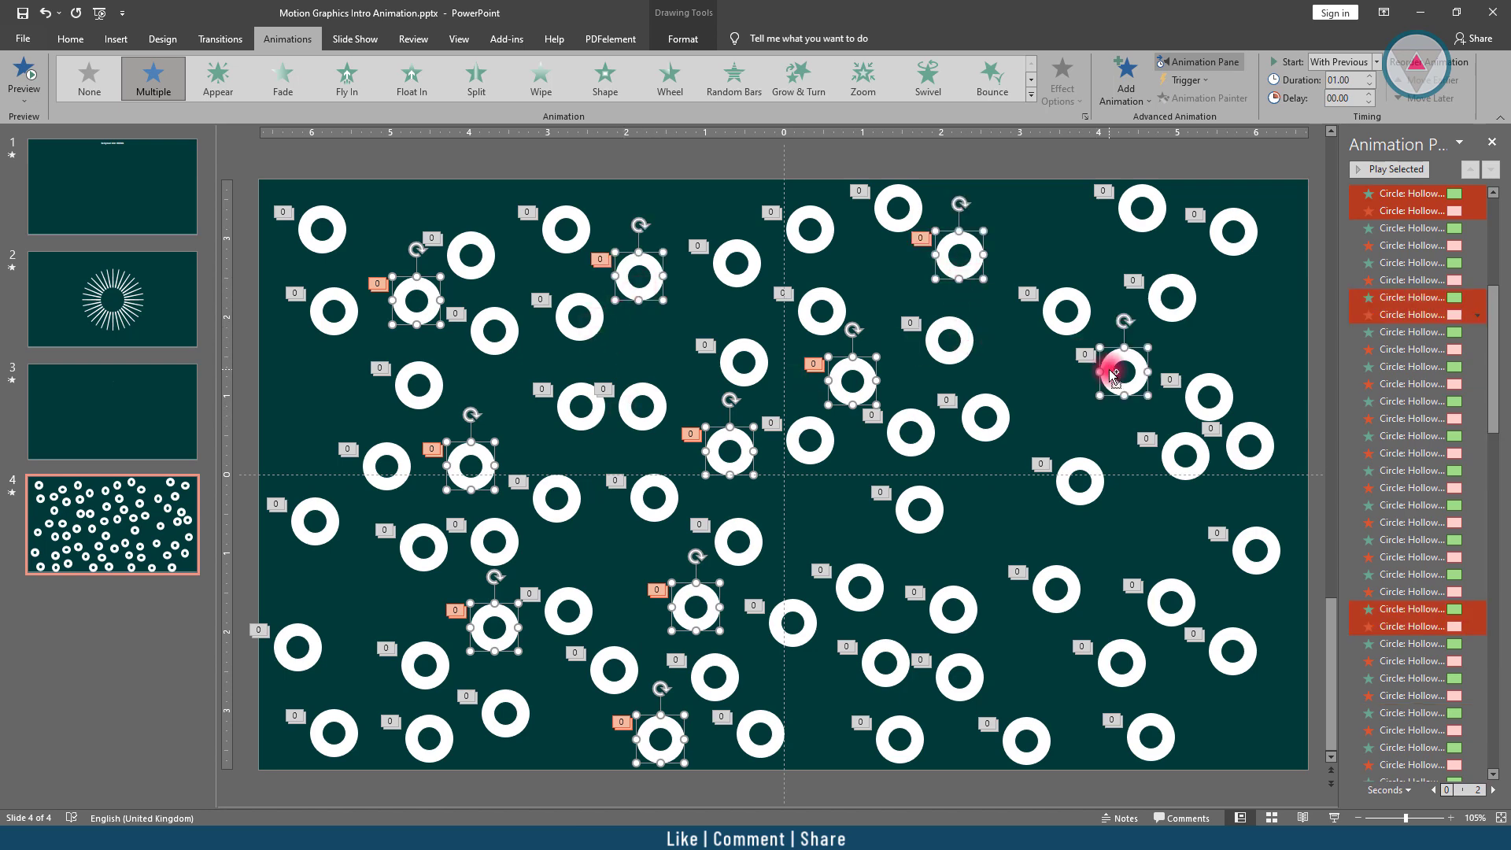
Add eight more lower and side rings and give the set a 0.30-second delay
shift+click(1074, 592)
shift+click(871, 600)
shift+click(902, 720)
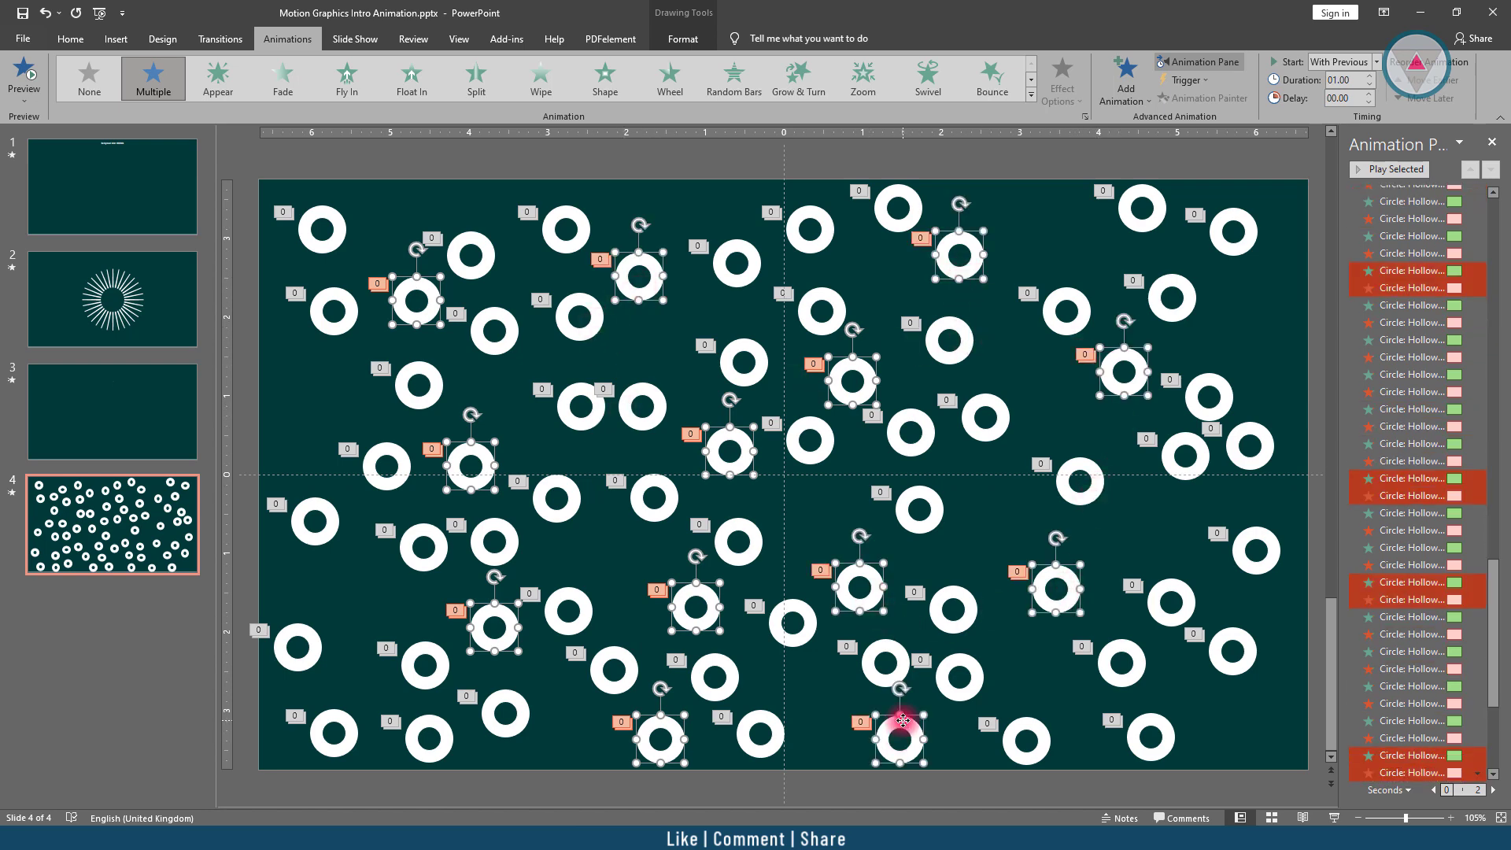
shift+click(1158, 727)
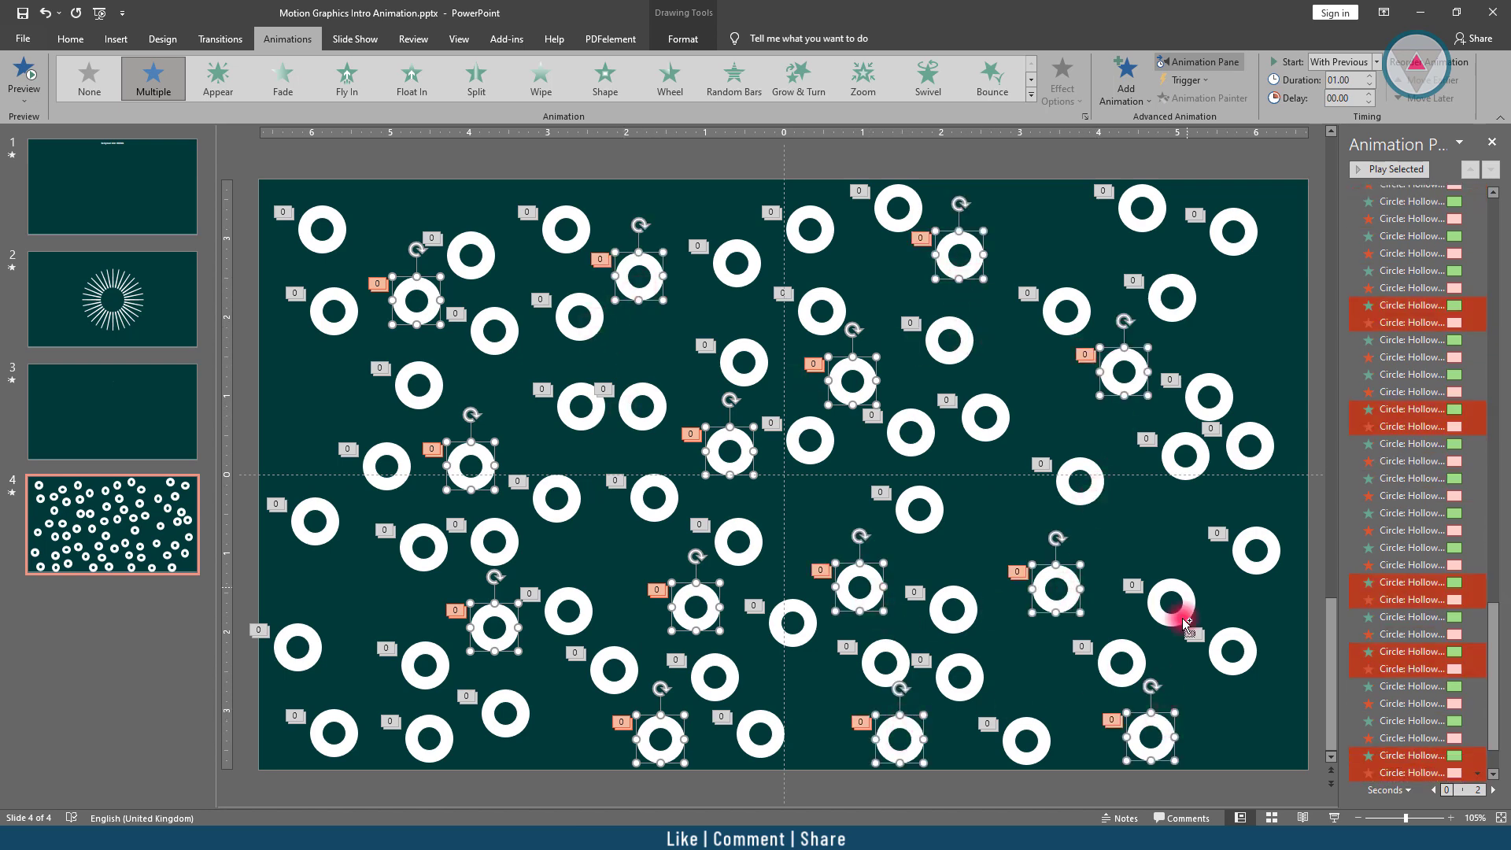
shift+click(1248, 538)
shift+click(1223, 237)
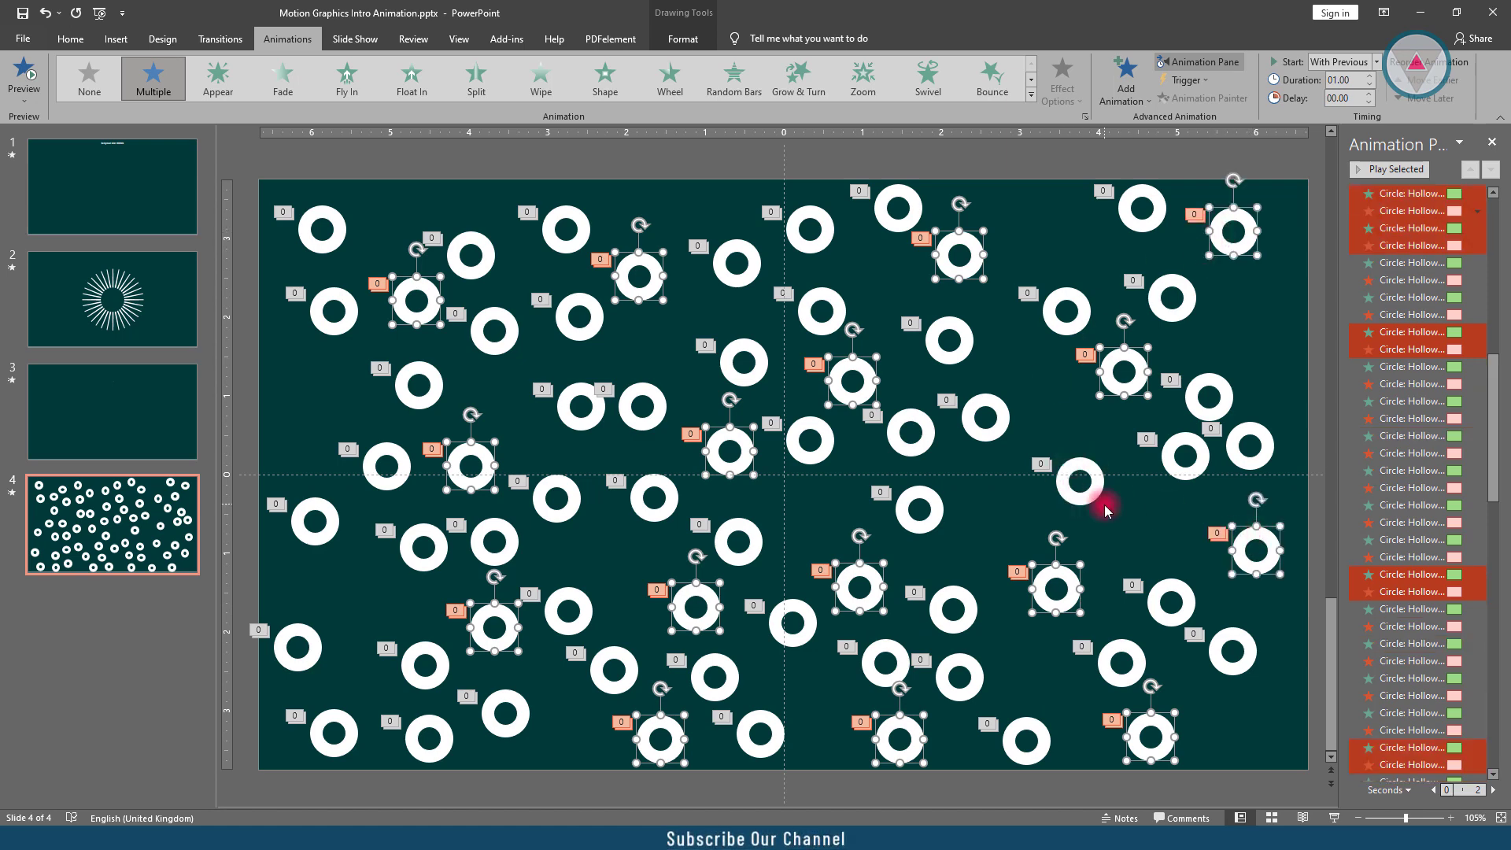
shift+click(354, 729)
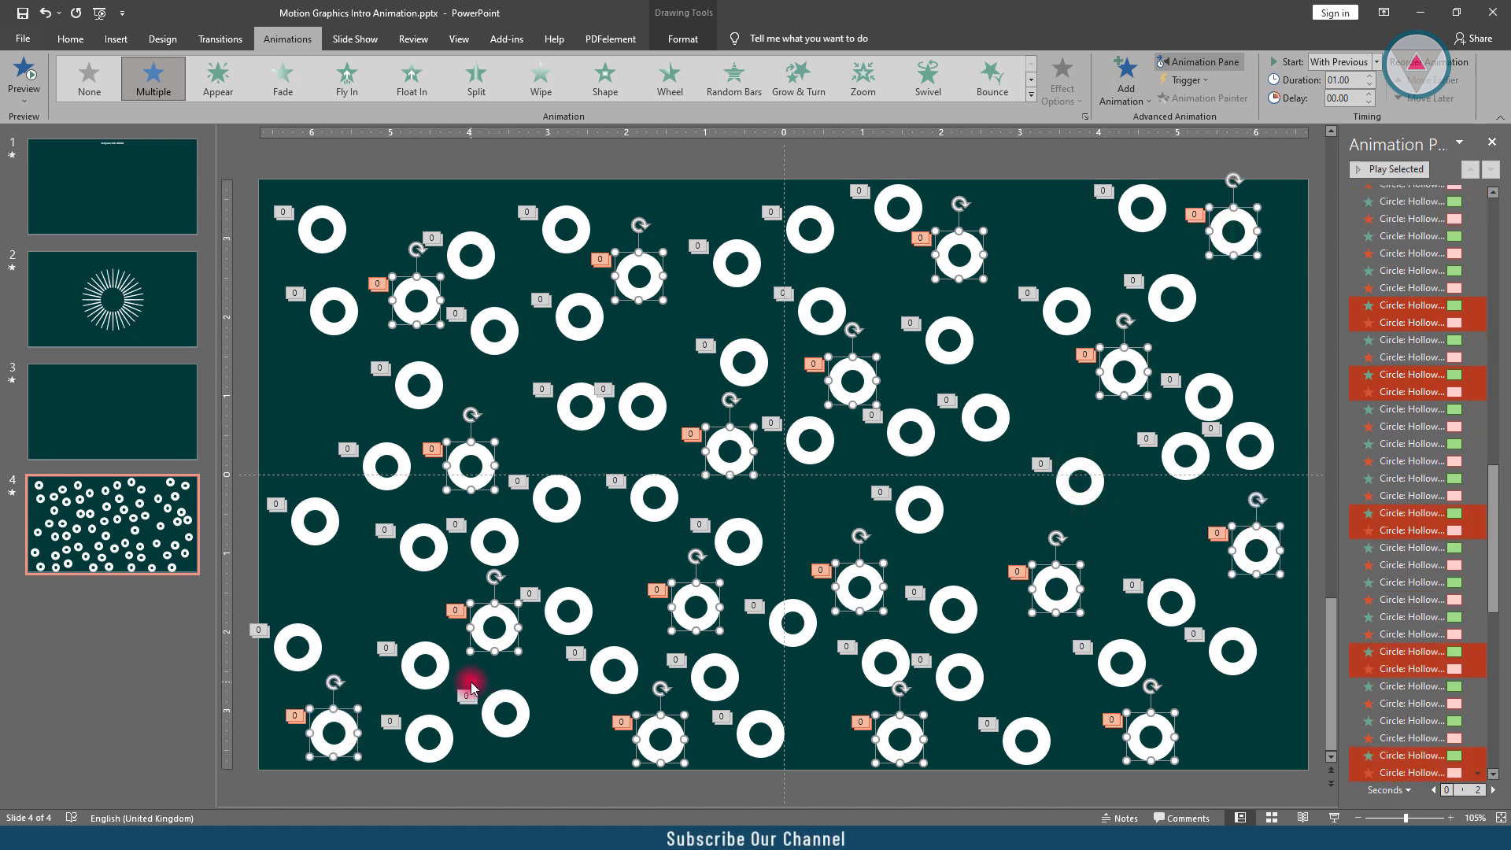
shift+click(318, 535)
text(3)
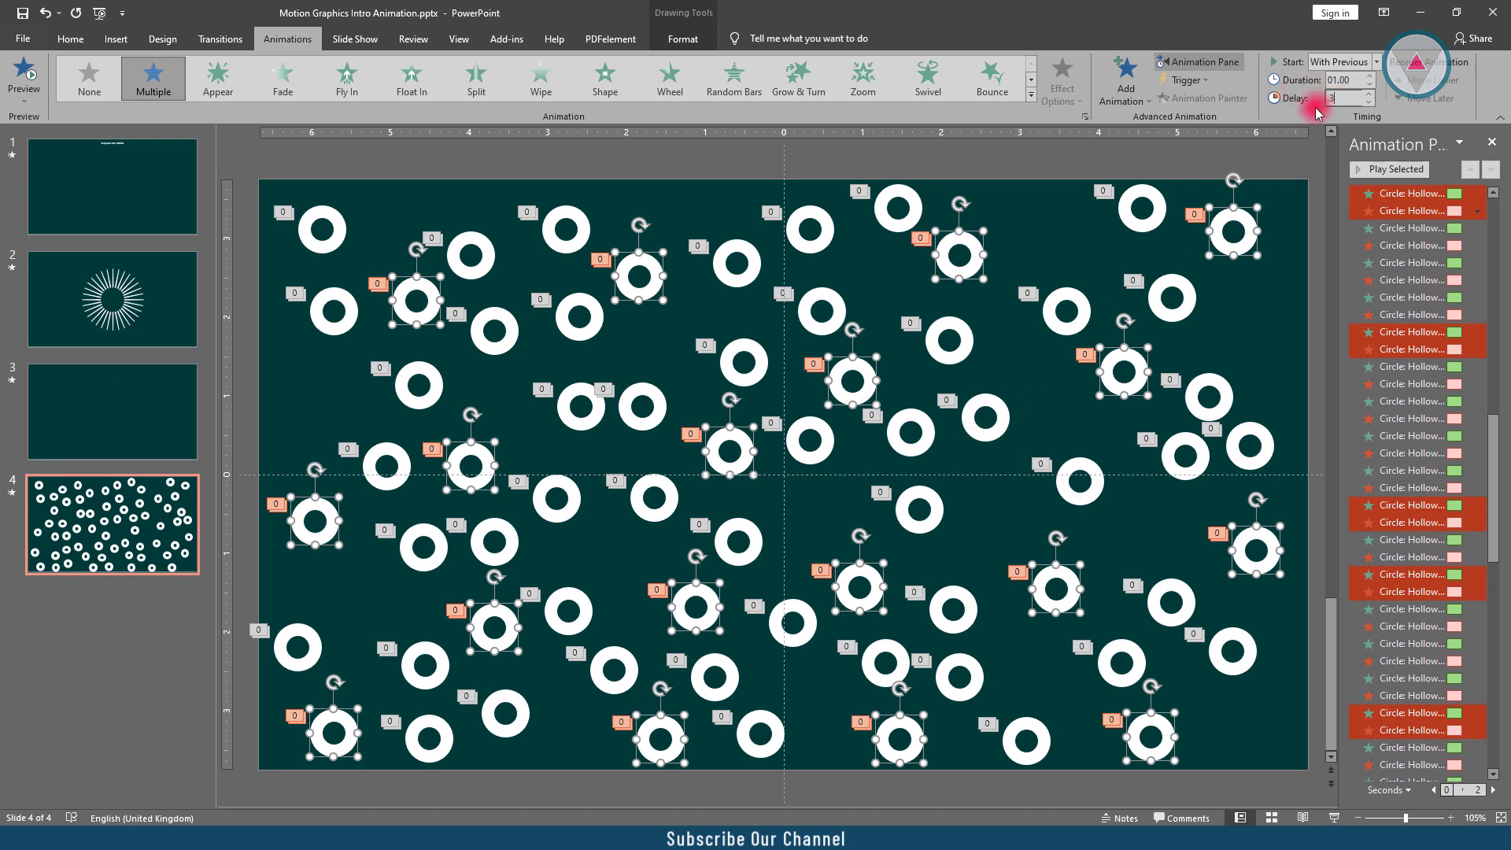
key(Return)
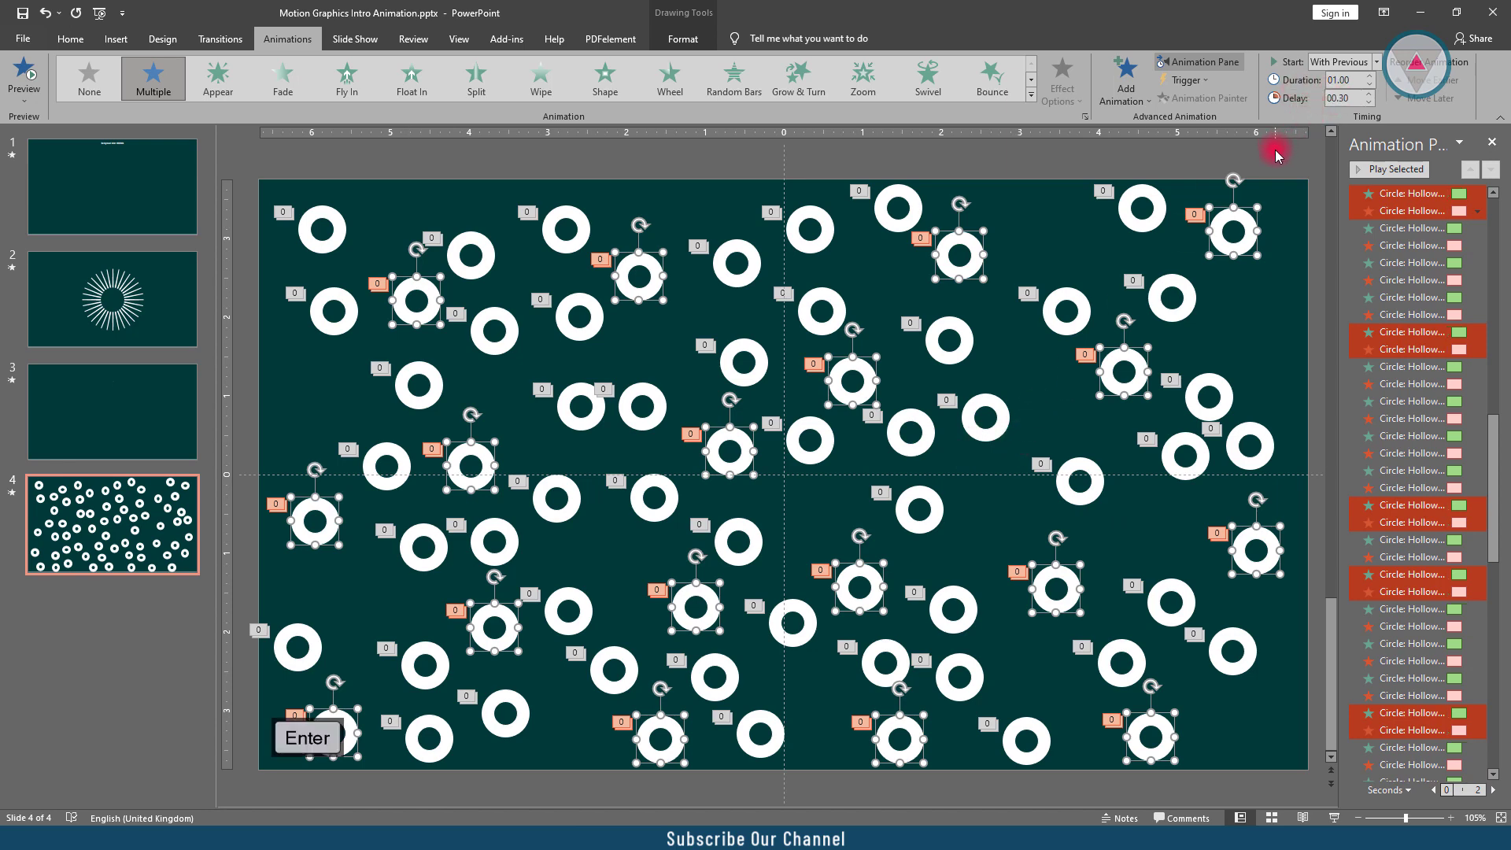
click(1277, 155)
Paste the cut rings back onto slide 4 and preview all its animations
key(ctrl+v)
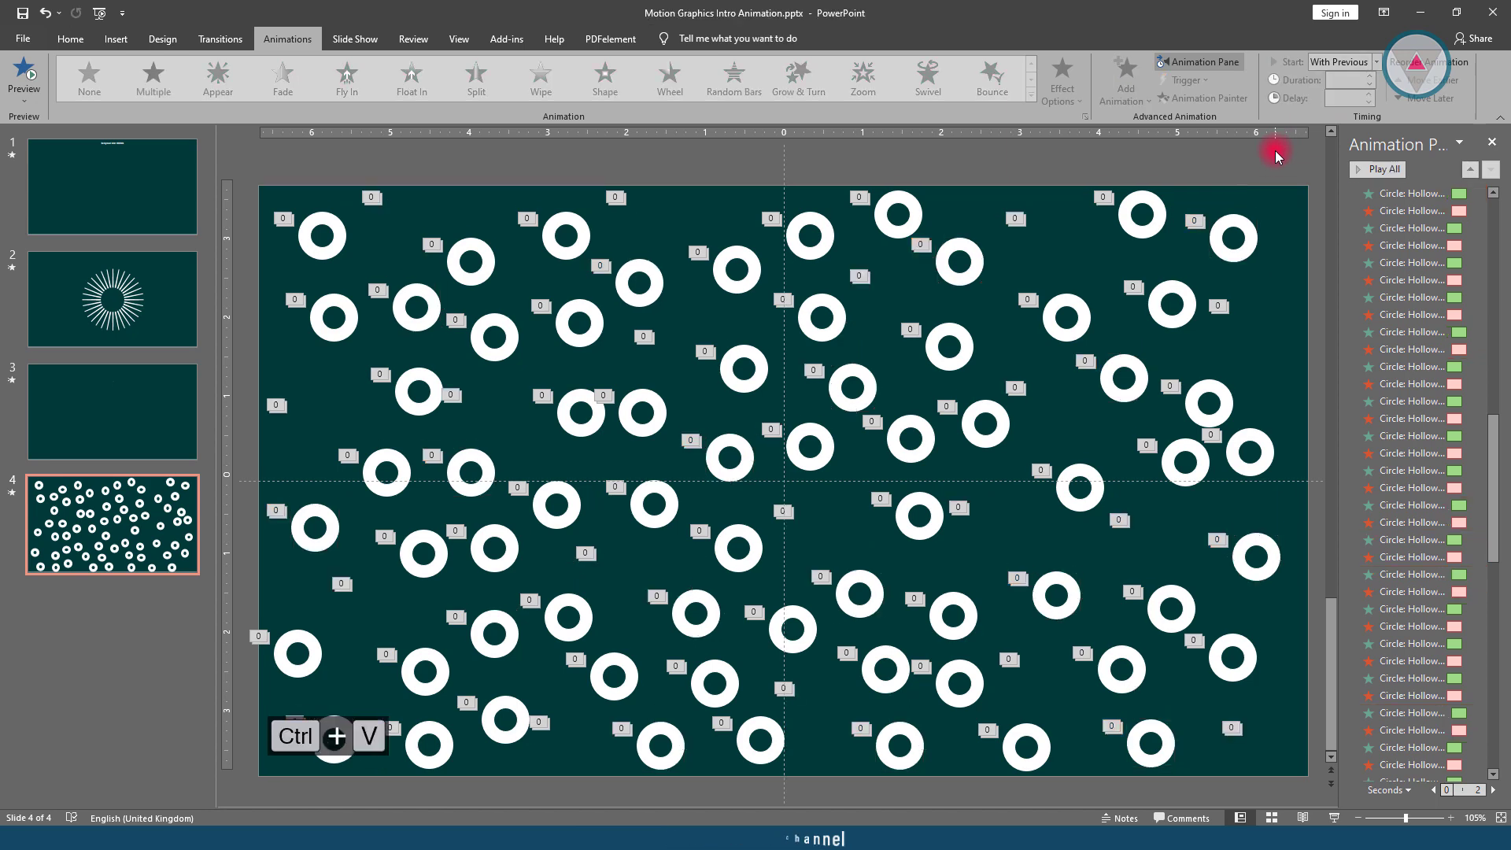
click(1293, 167)
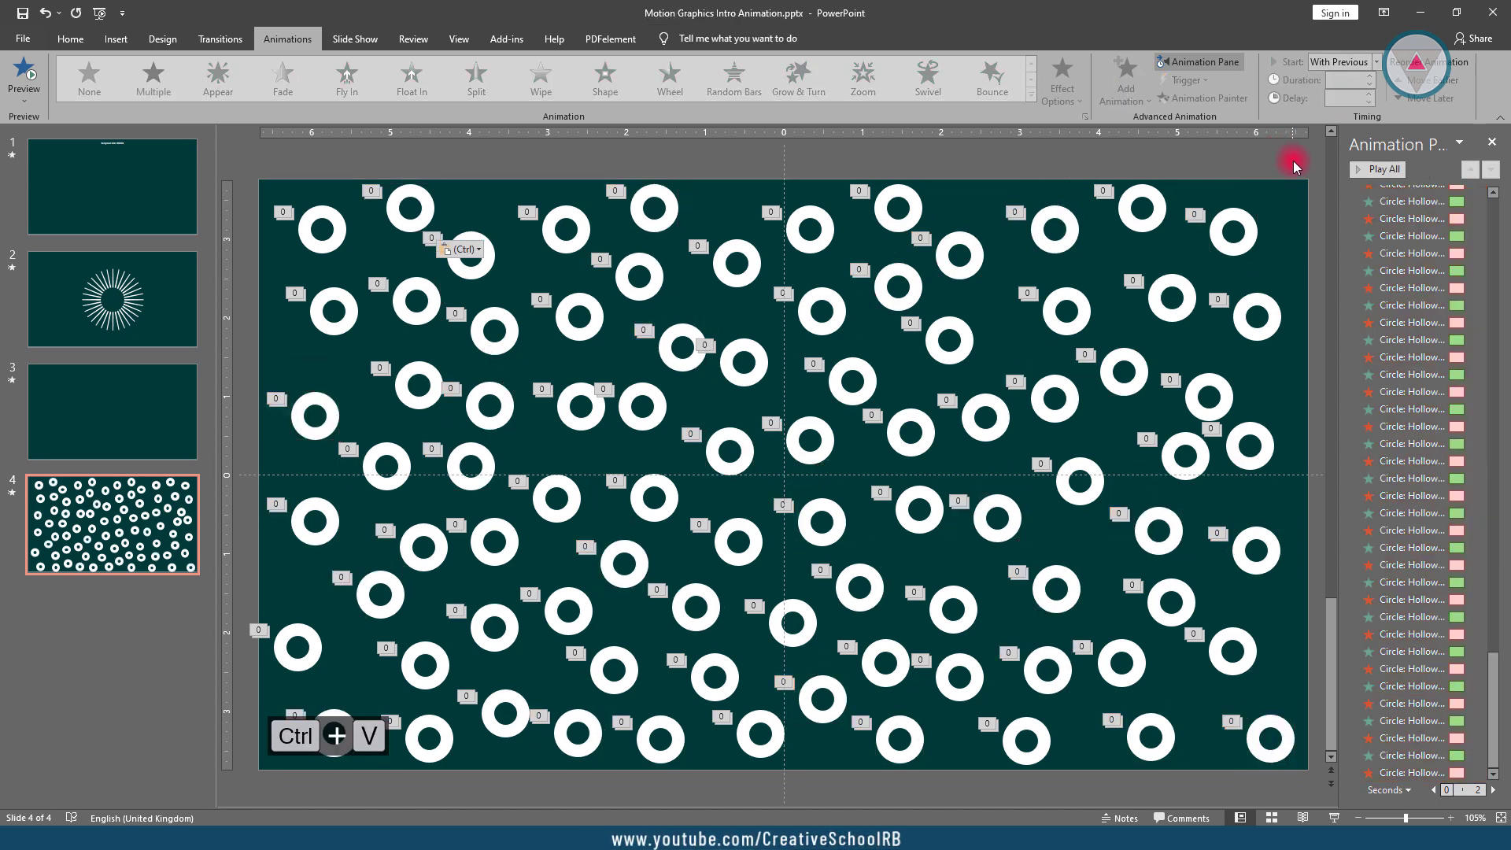
click(1367, 172)
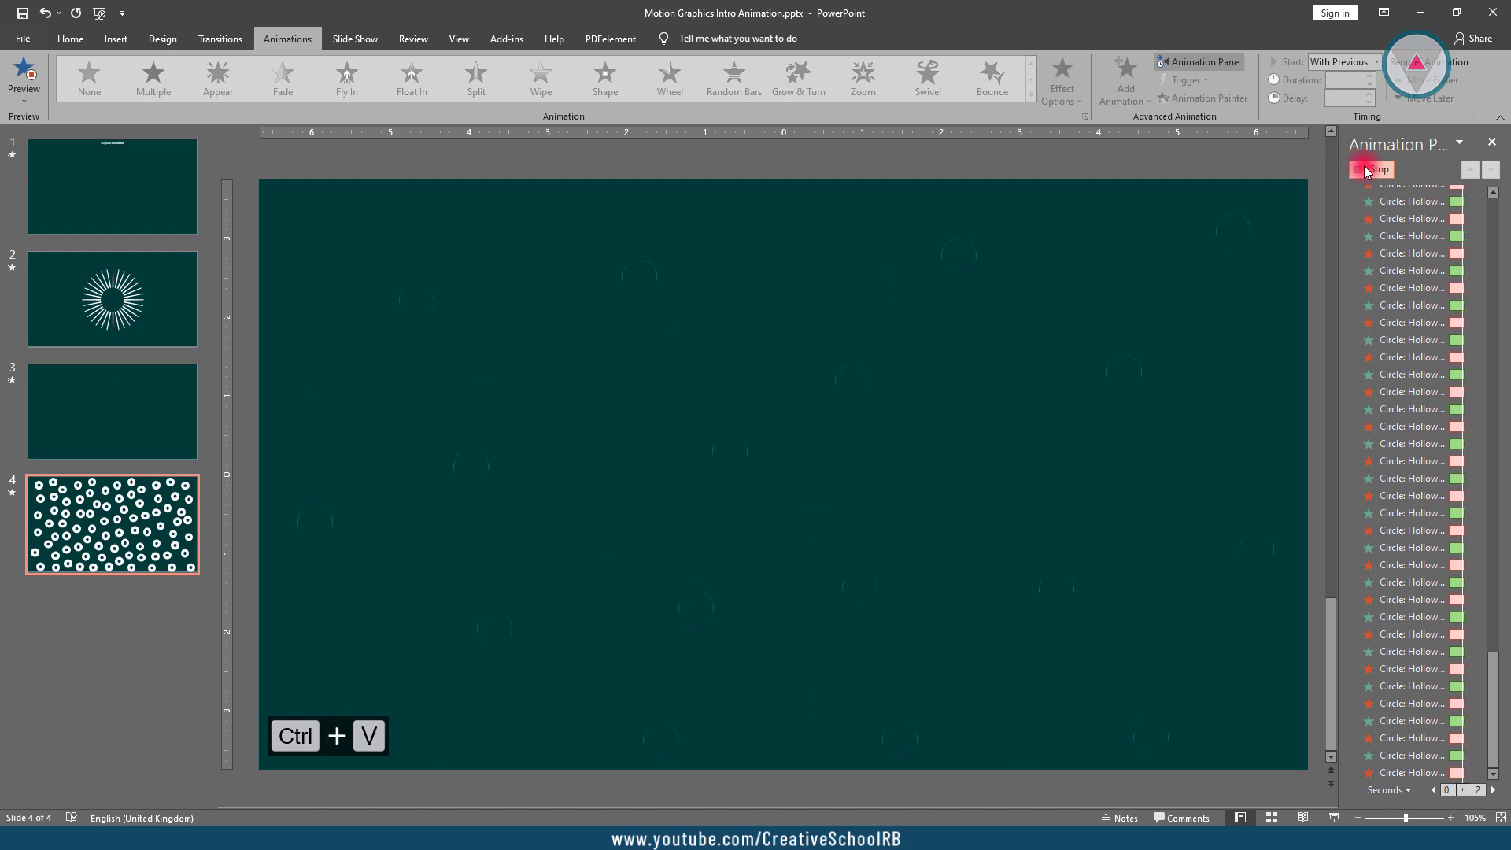